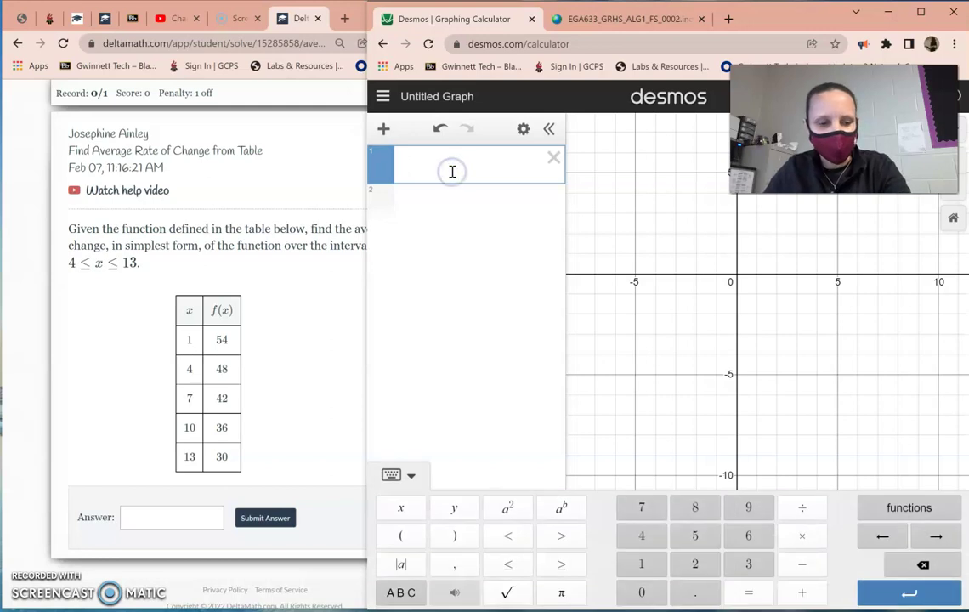
- Build a fraction template in the first expression line with ( )−( ) in both the numerator and the denominator
type("()")
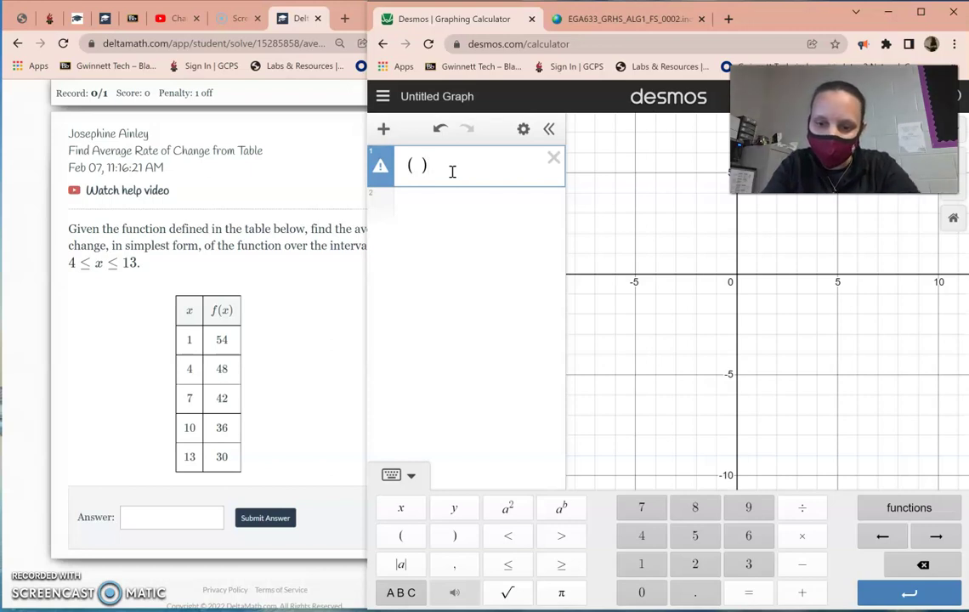
type("/( )-(")
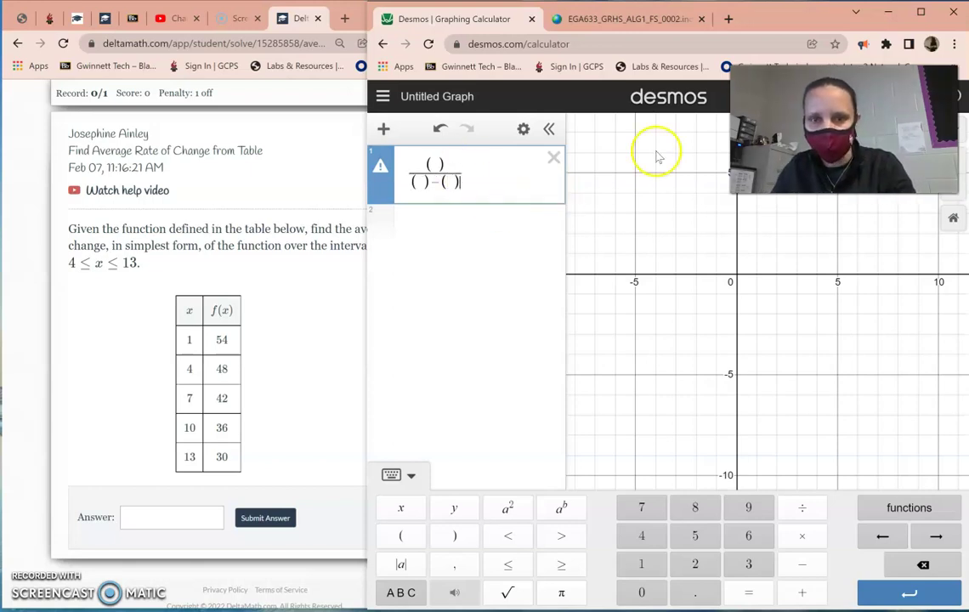
left_click(442, 164)
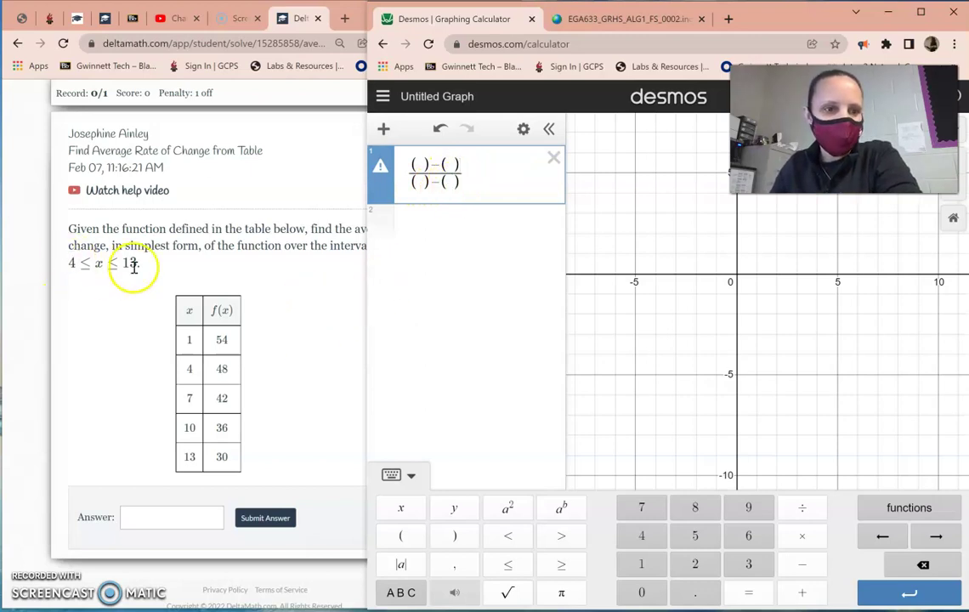
- Examine the problem's interval and the formula sheet's Average Rate of Change definition and Slope Formula
left_click_drag(133, 263, 76, 270)
left_click(561, 17)
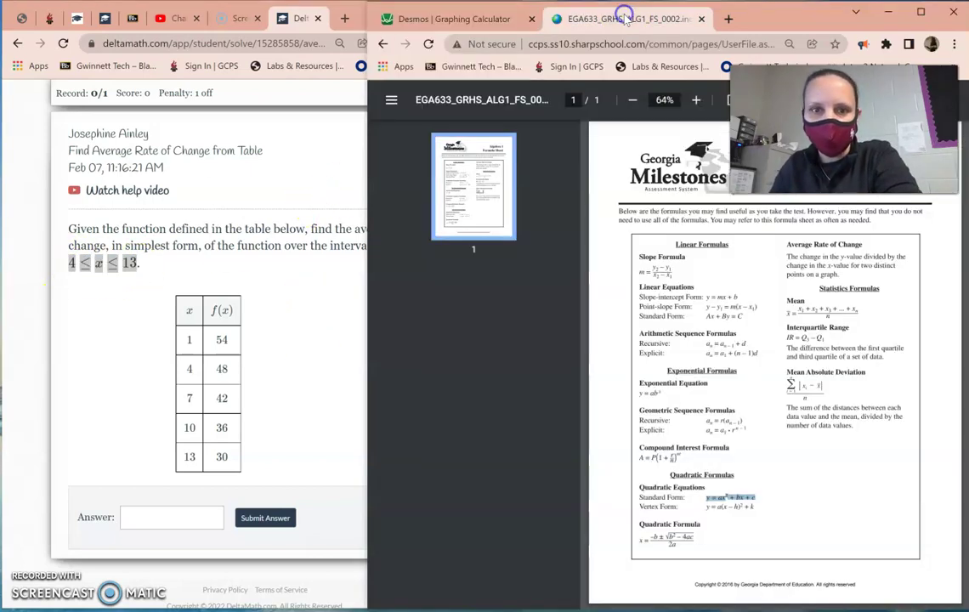
left_click(208, 260)
left_click_drag(351, 229, 119, 245)
left_click(654, 10)
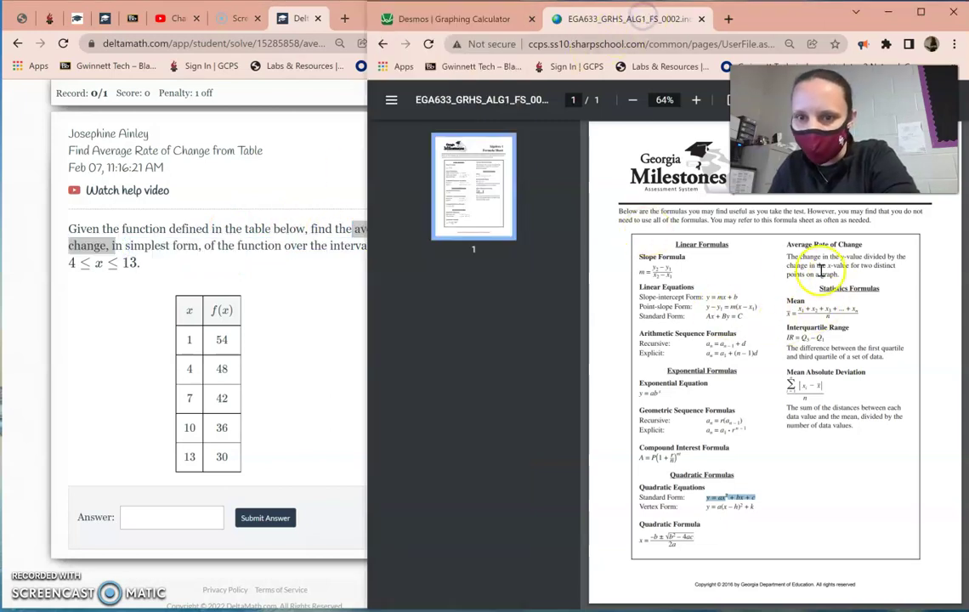
left_click_drag(785, 256, 885, 266)
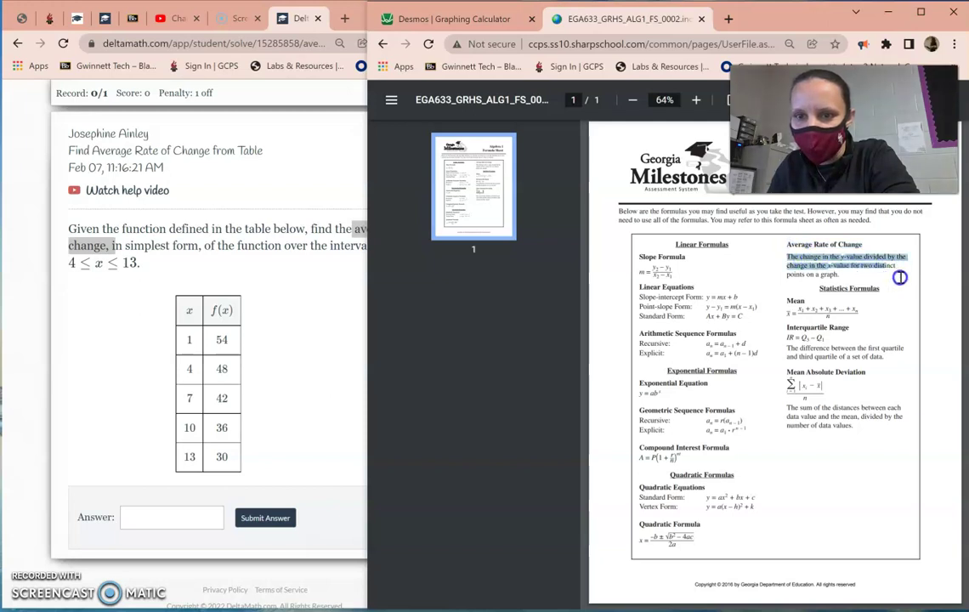
left_click_drag(688, 272, 649, 273)
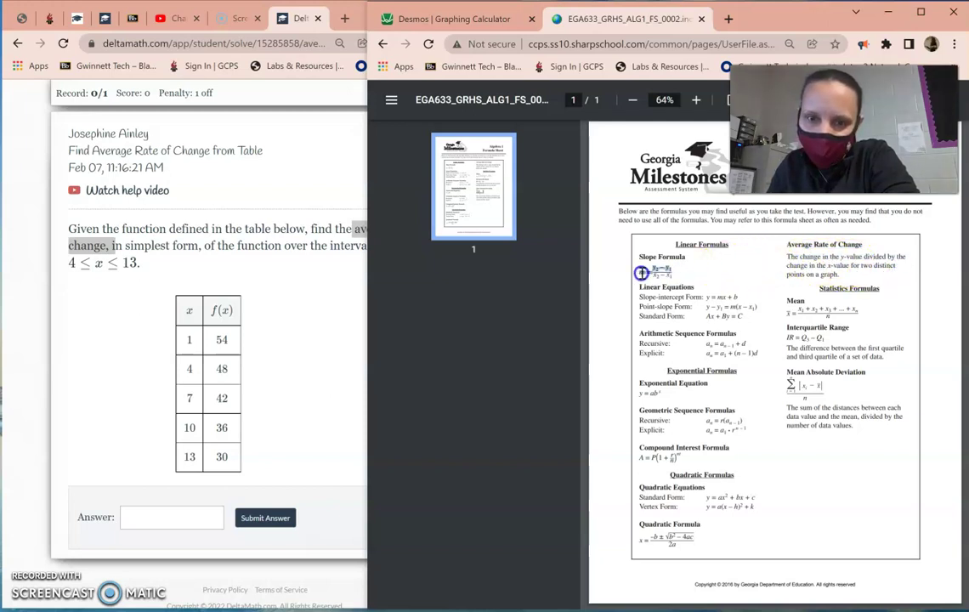
left_click(659, 281)
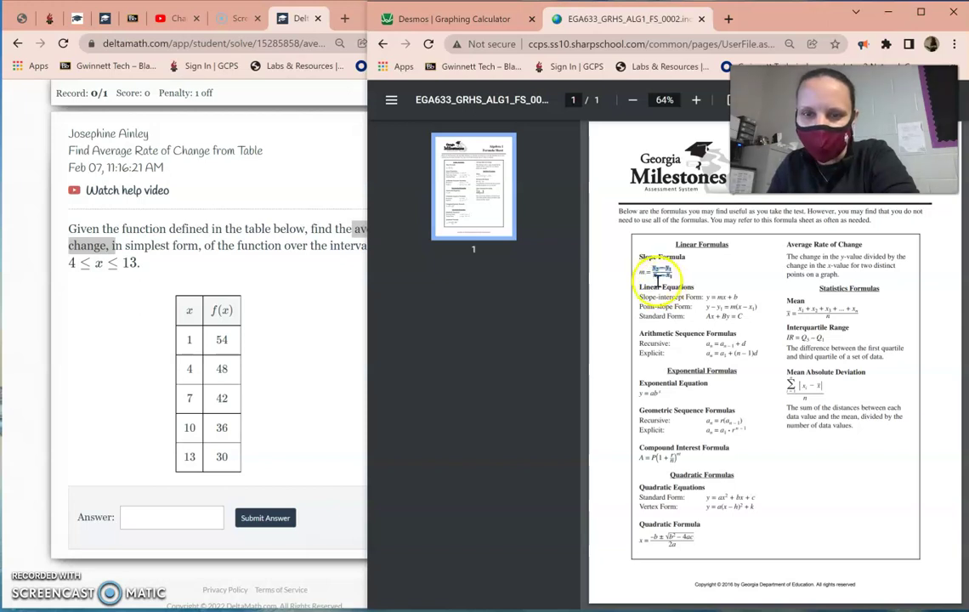
- Fill the fraction's denominator in Desmos with the interval endpoints as (13)−(4), checking the formula sheet for the order
left_click(463, 18)
left_click(416, 182)
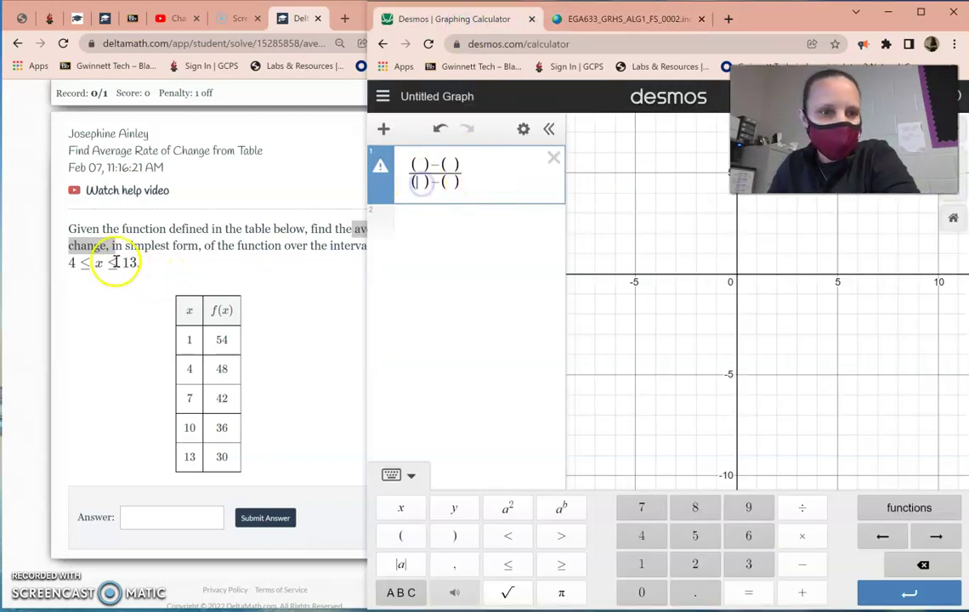
left_click(552, 19)
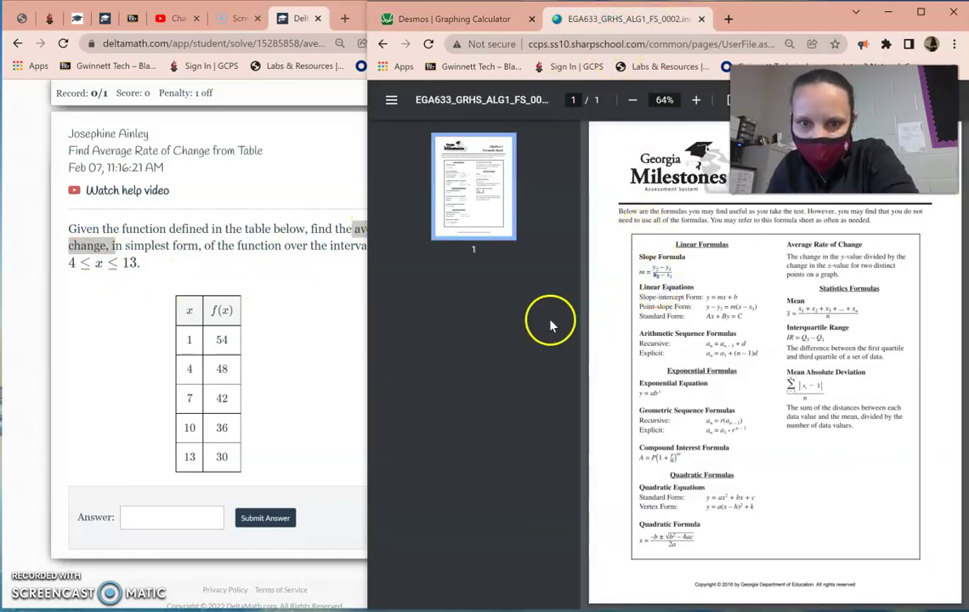
left_click(136, 255)
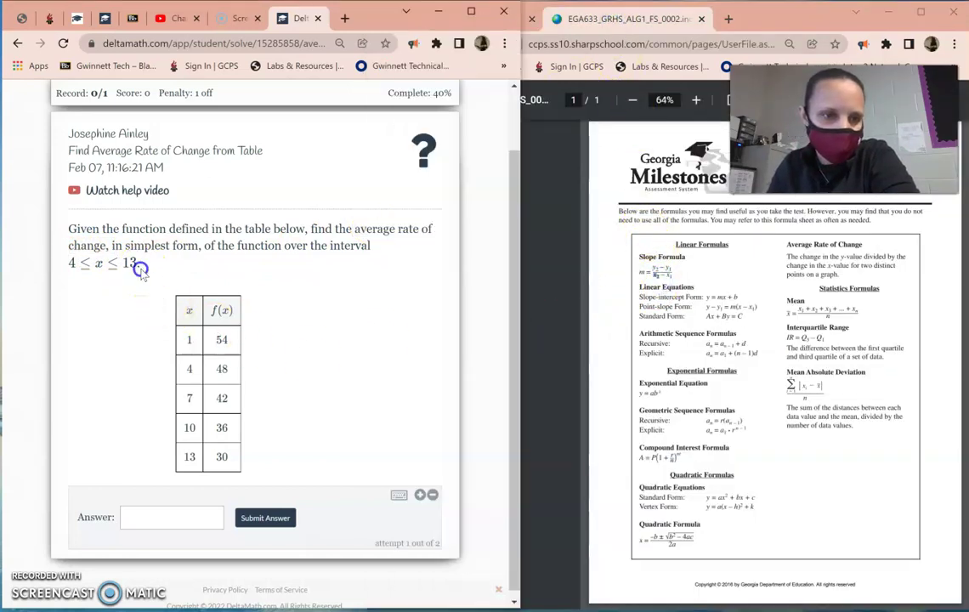
left_click(594, 19)
left_click(455, 19)
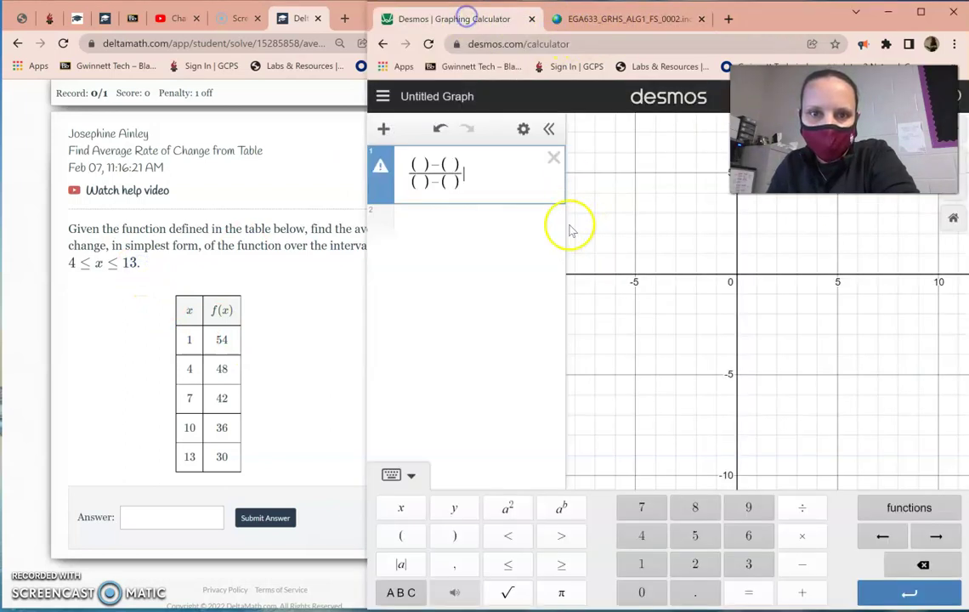
left_click(422, 183)
type("13")
left_click(458, 185)
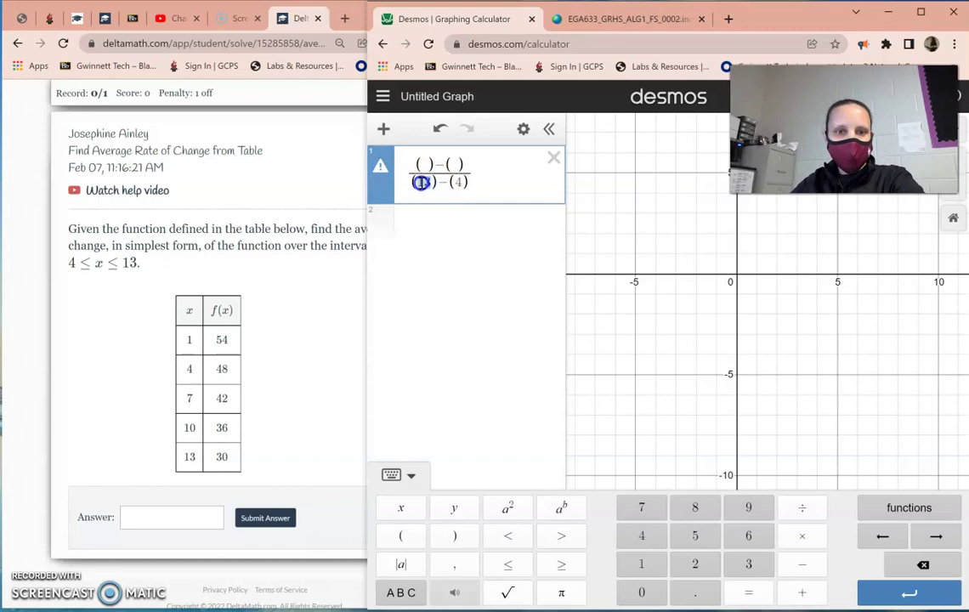
- Fill the fraction's numerator with the matching f(x) values from the problem's table as (30)−(48)
double_click(187, 456)
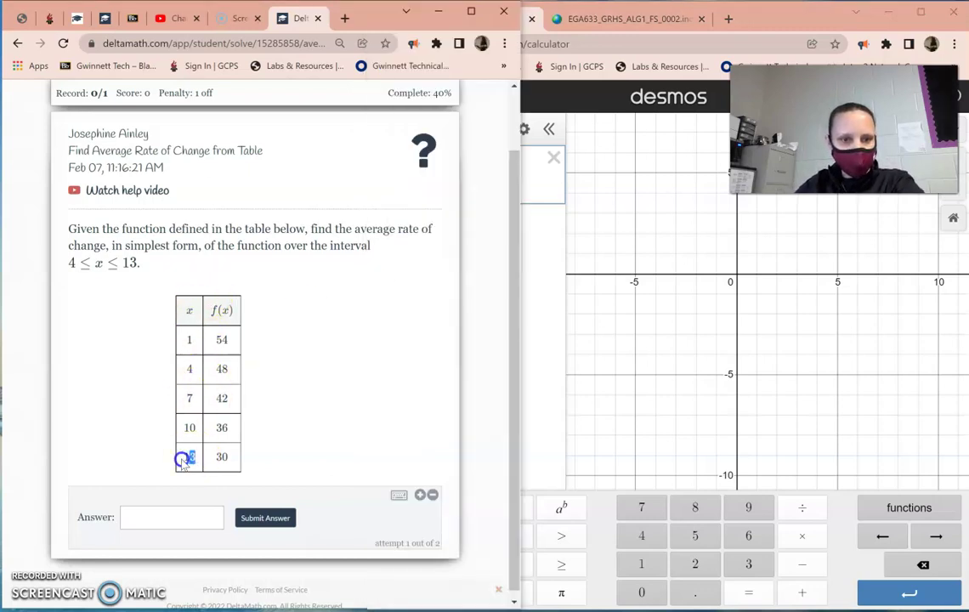
left_click(556, 367)
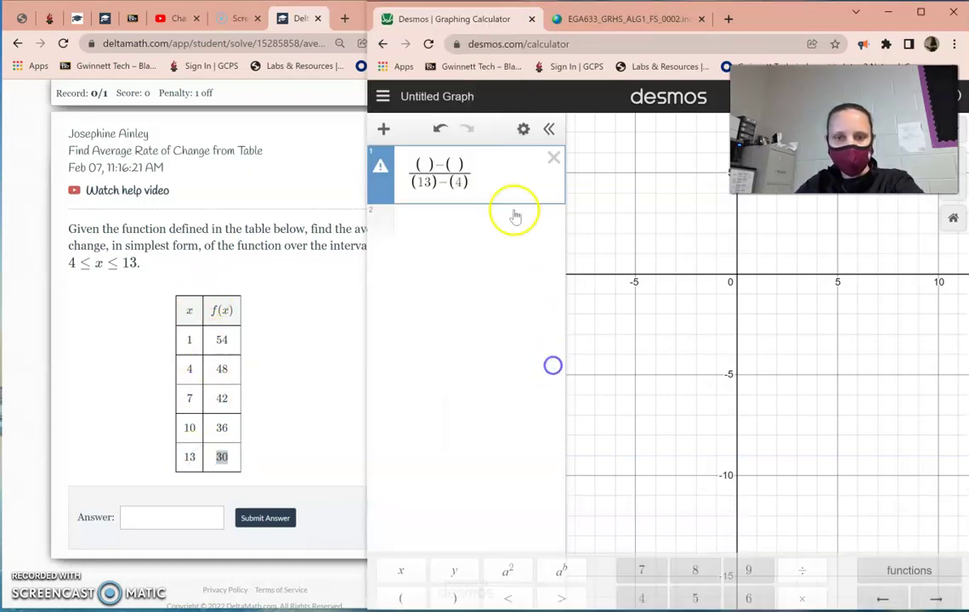
left_click(422, 165)
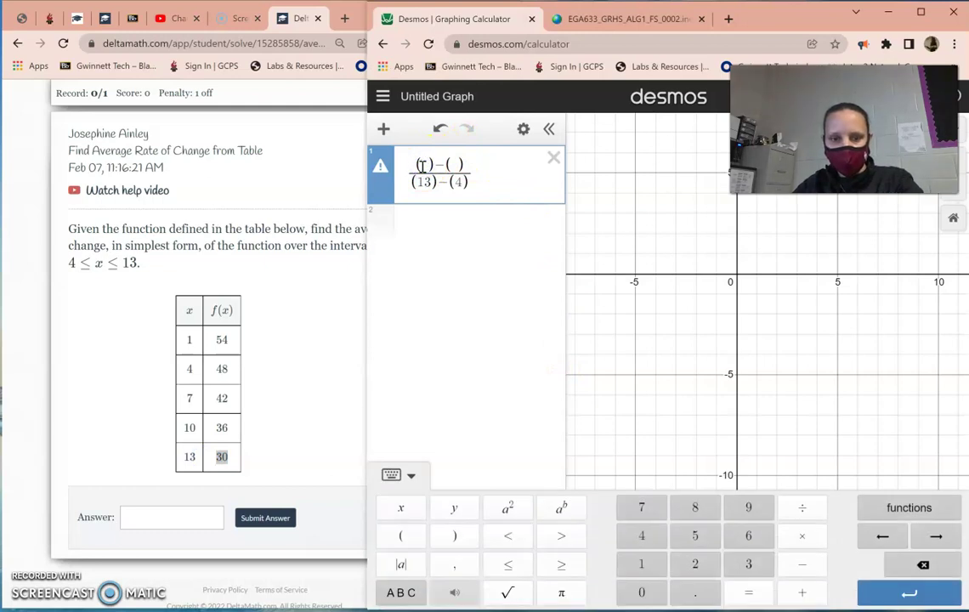
type("30")
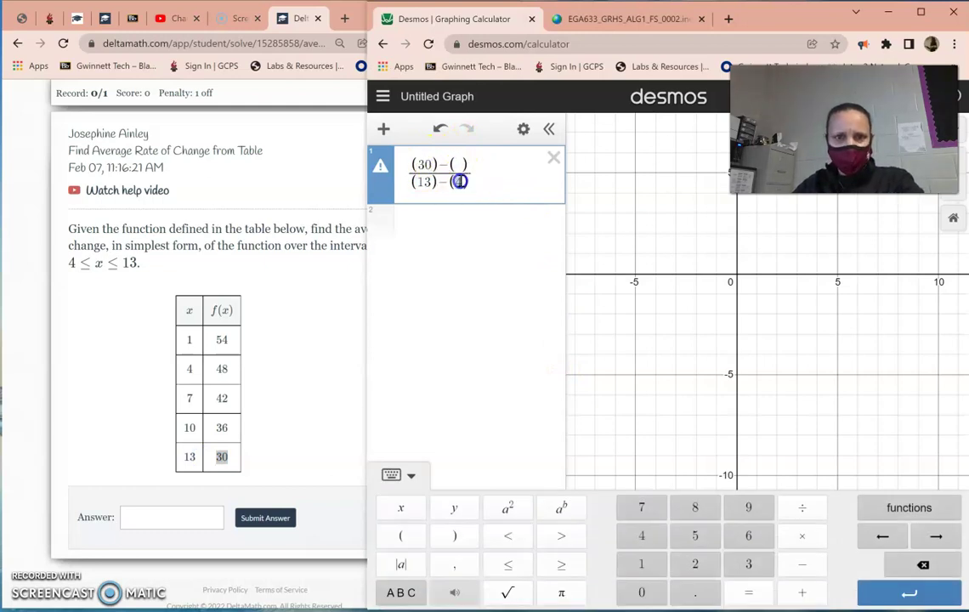
left_click(201, 369)
double_click(219, 369)
left_click(541, 297)
left_click(461, 164)
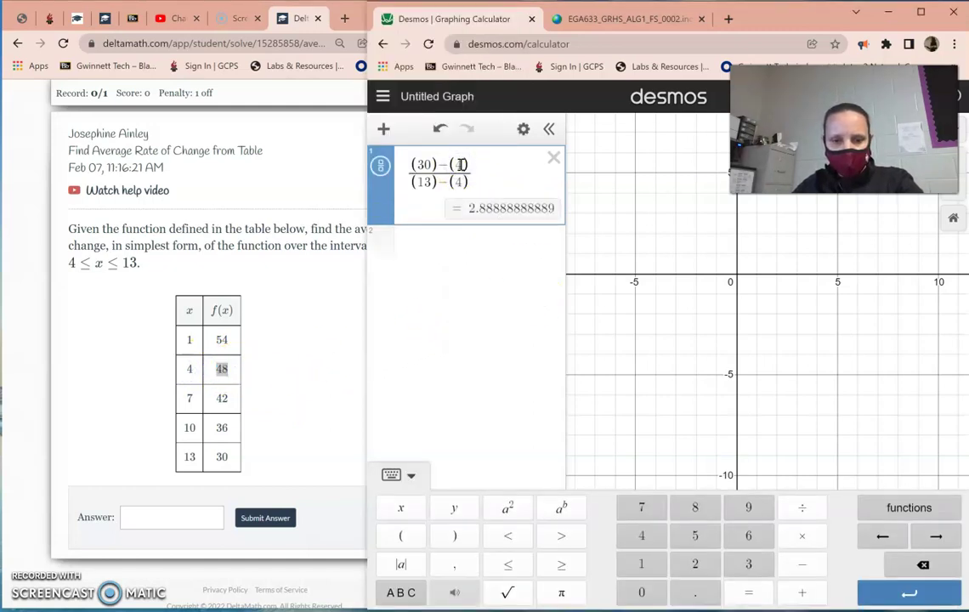
type("48")
- Enter −2 as the answer to the DeltaMath table problem and submit it
left_click(138, 514)
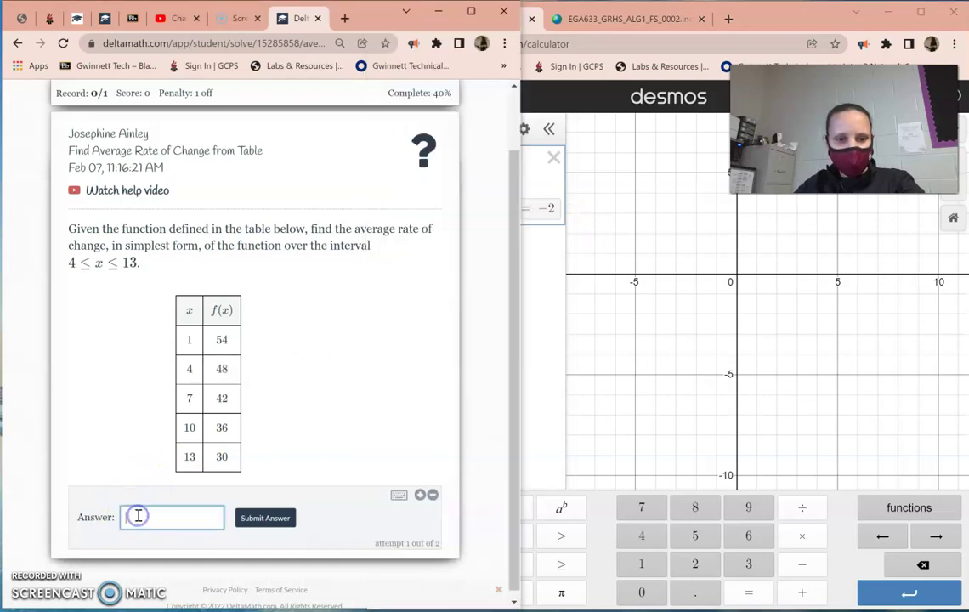
type("-2")
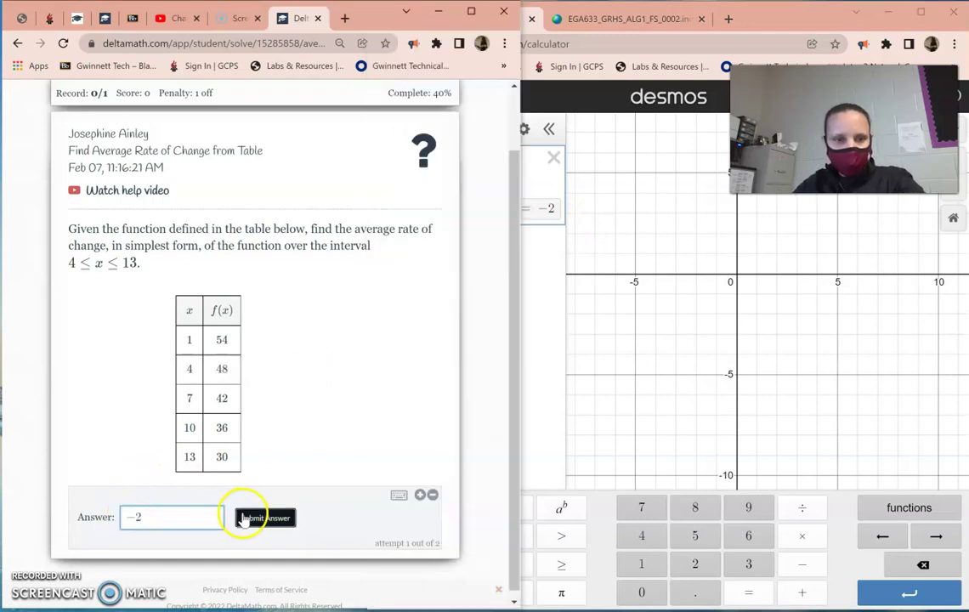
left_click(247, 517)
left_click(367, 240)
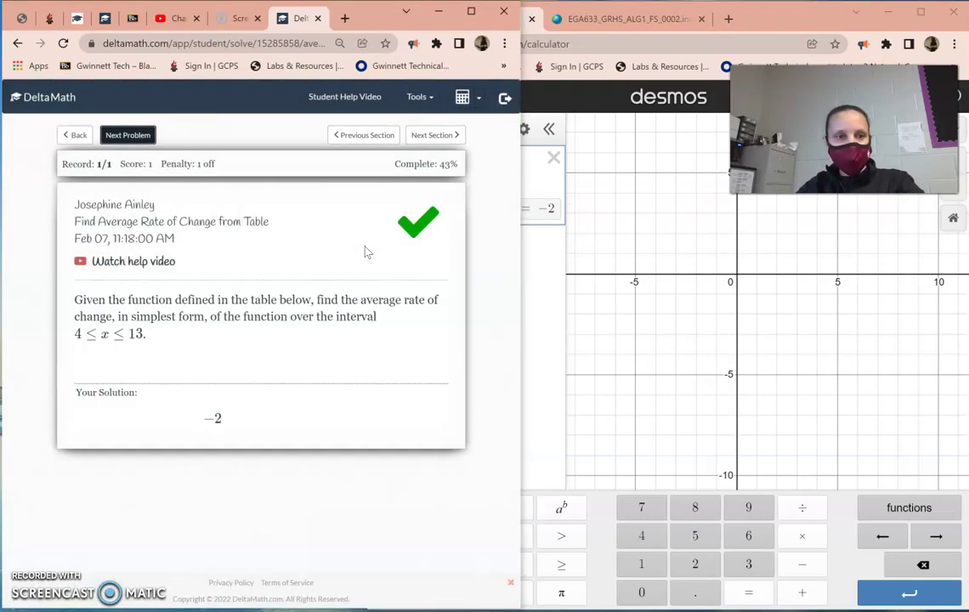
- Open the Find Average Rate of Change from Equation problem and copy its function h(x) into a new Desmos expression line
left_click(66, 135)
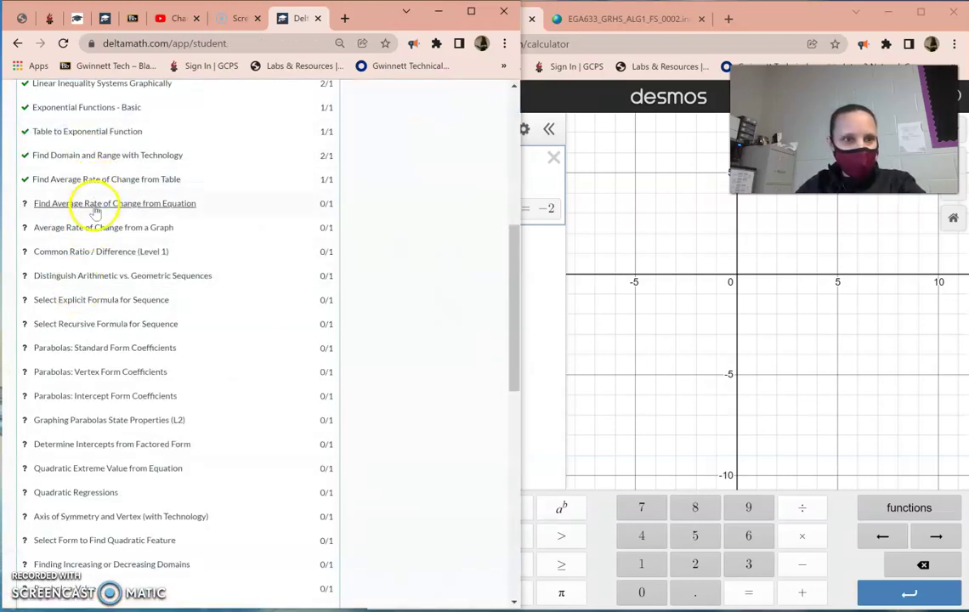
left_click(93, 209)
left_click_drag(316, 300, 171, 301)
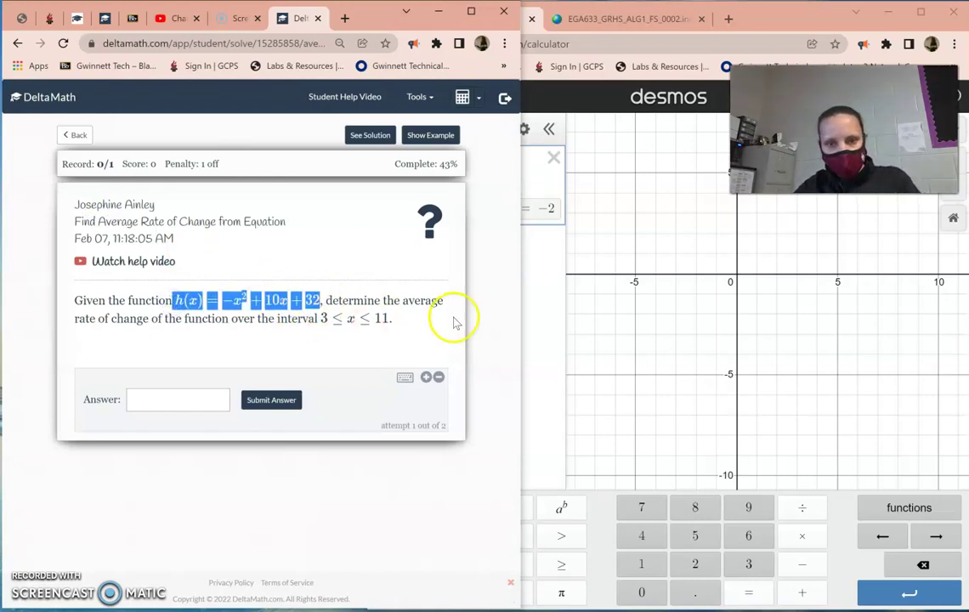
left_click(532, 296)
left_click(443, 254)
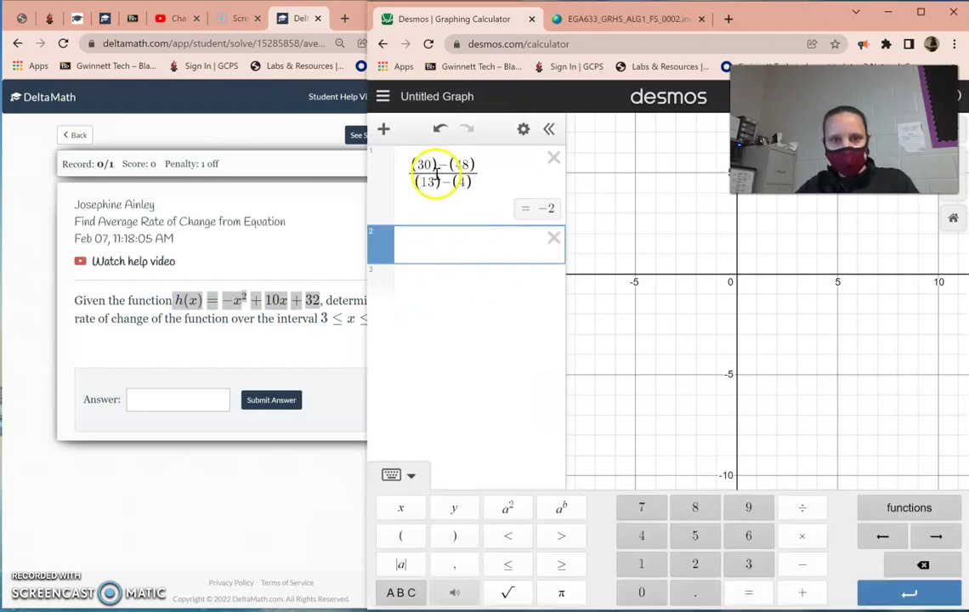
type("h(x) = −x^2 + 10x + 32")
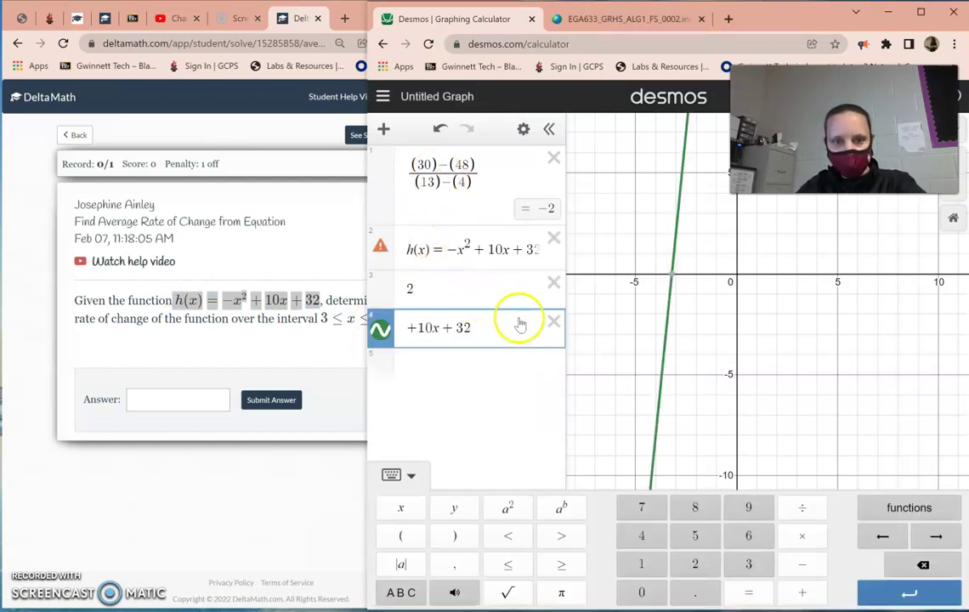
- Delete the stray pasted lines and clean up the expression to read h(x) = −x² + 10x + 32
left_click(552, 325)
left_click(552, 285)
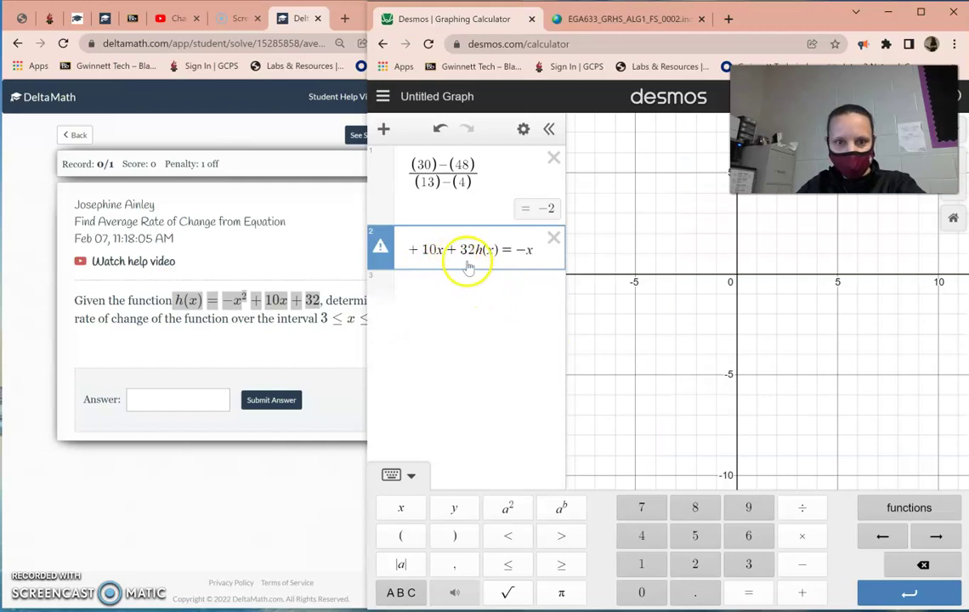
key("BackSpace")
key("BackSpace")
key("BackSpace")
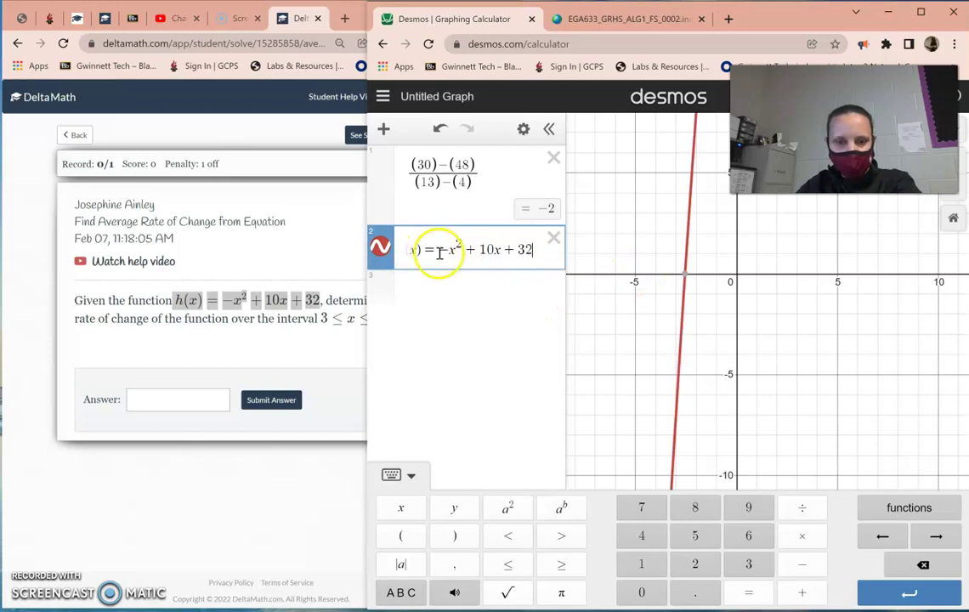
- Create a table of values from the h(x) expression
left_click(251, 324)
left_click(531, 323)
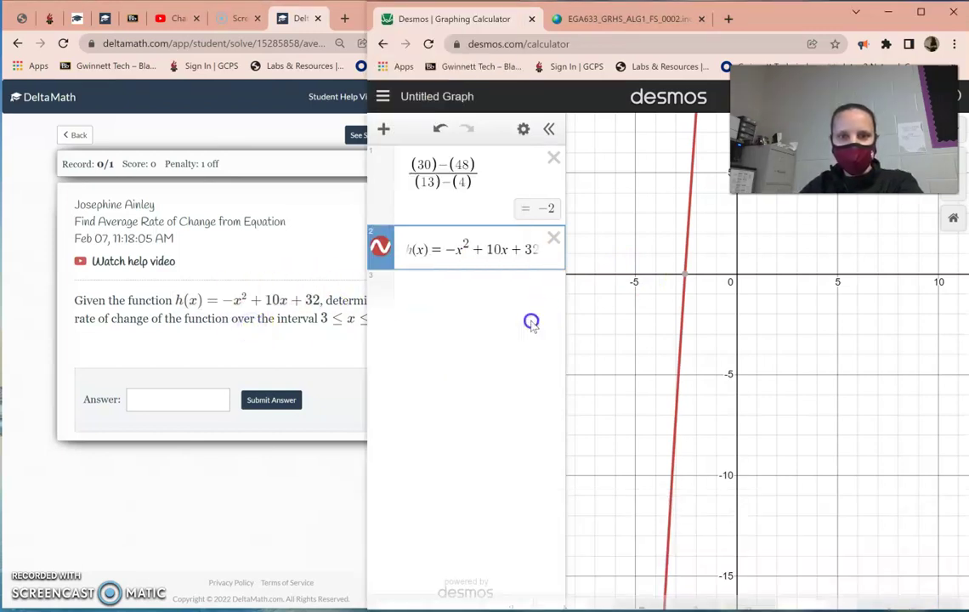
left_click(457, 254)
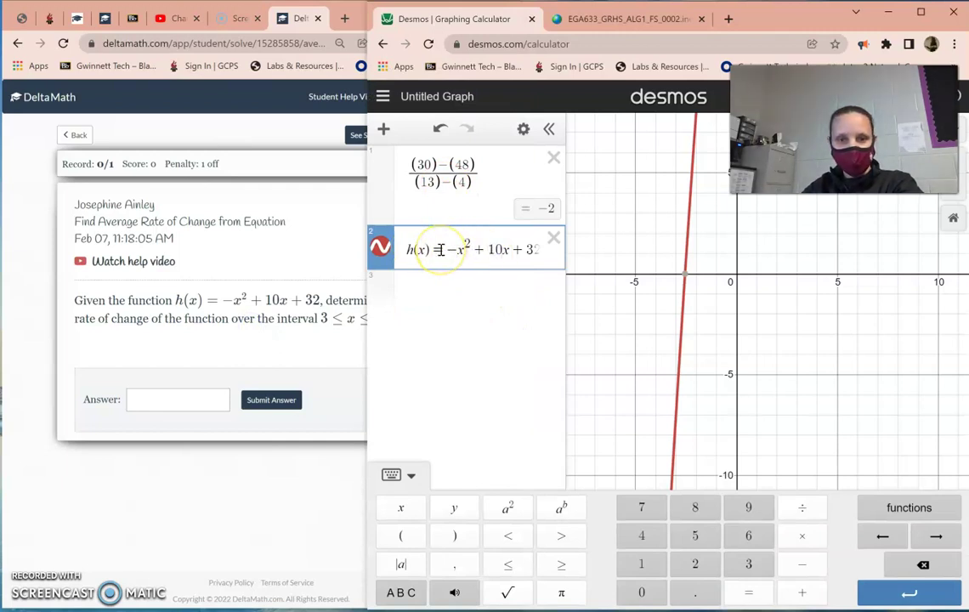
left_click(521, 129)
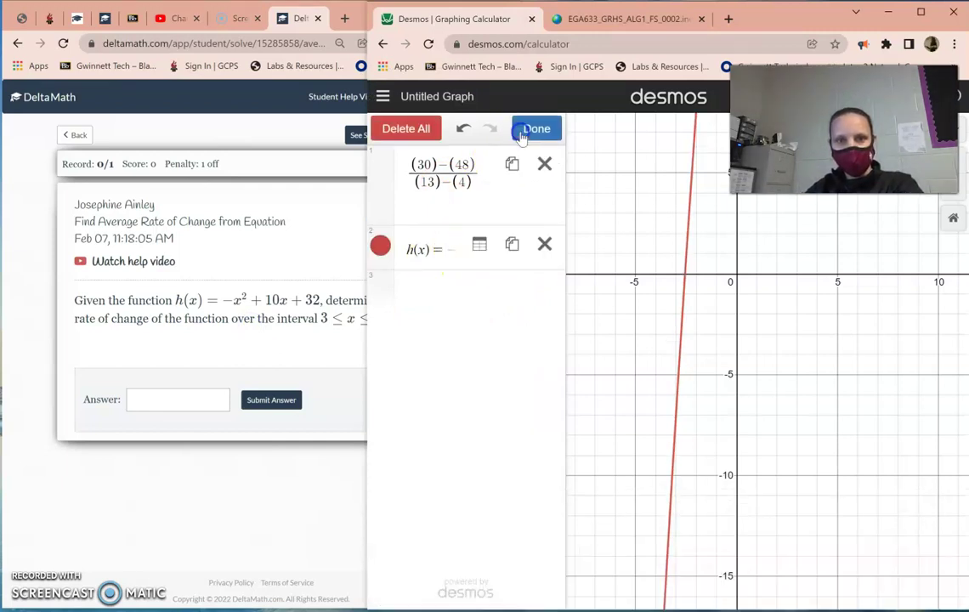
left_click(480, 247)
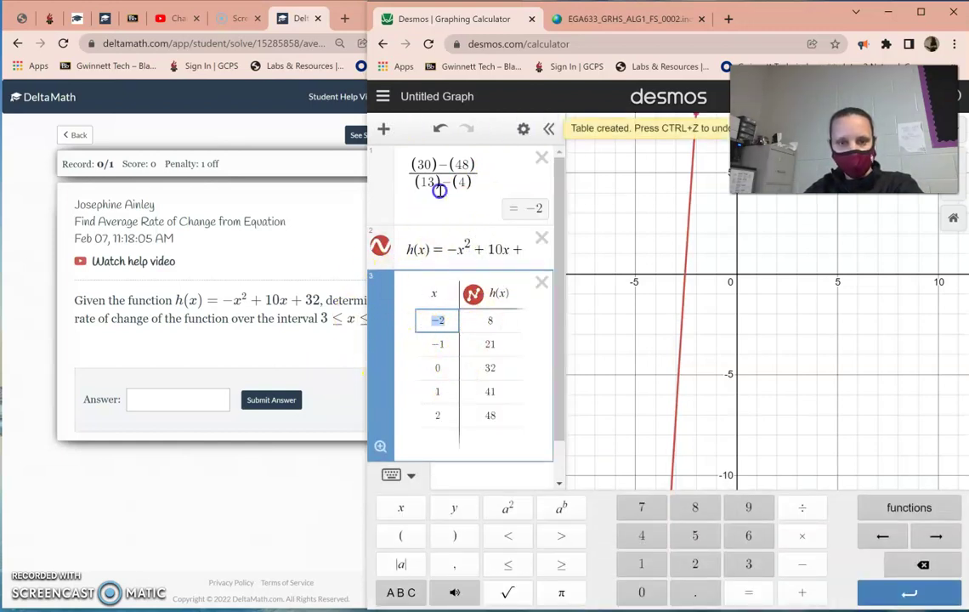
- Clear all four values from the fraction in the first line, keeping the empty parentheses
left_click(420, 164)
key("BackSpace")
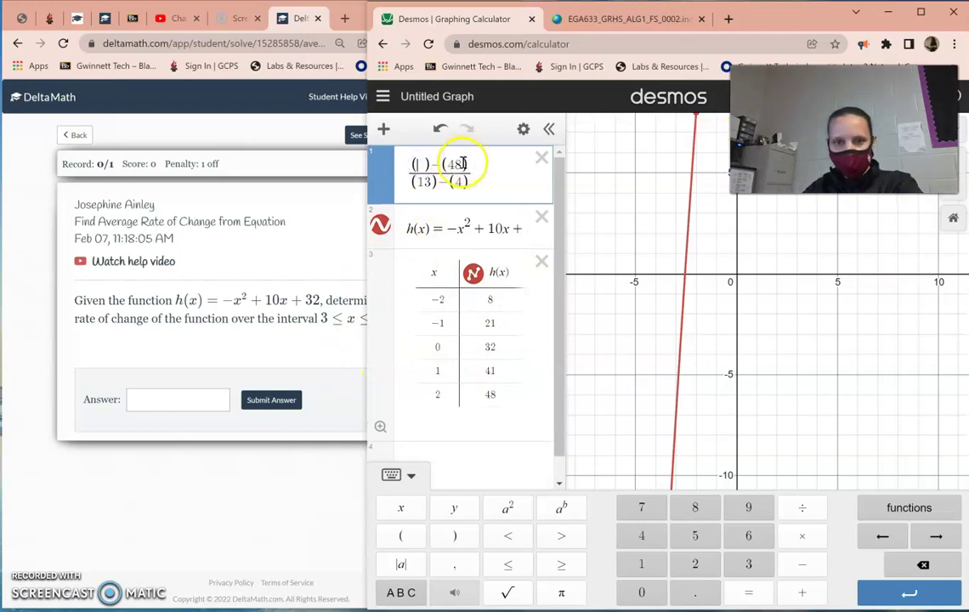
key("BackSpace")
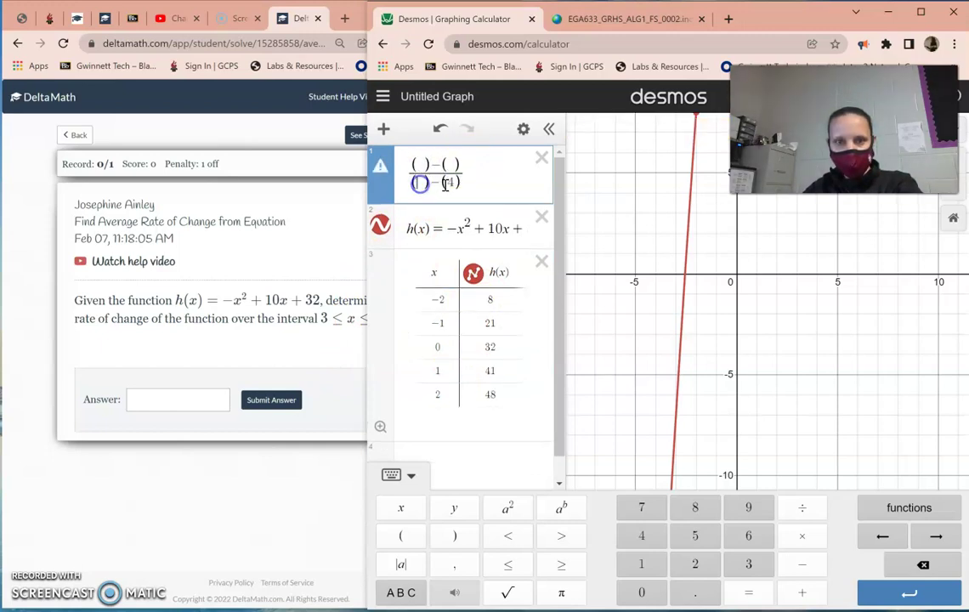
double_click(450, 183)
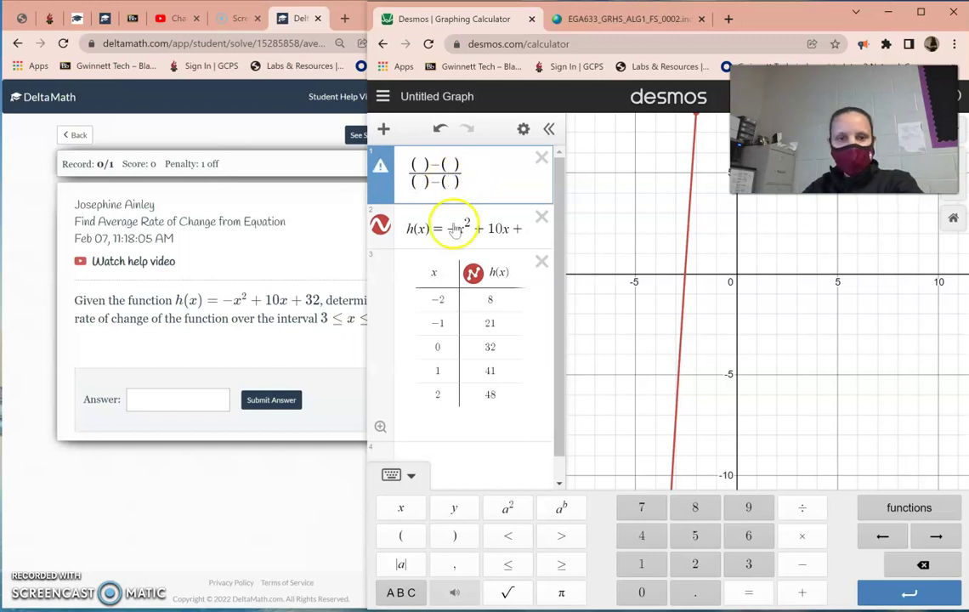
left_click(469, 440)
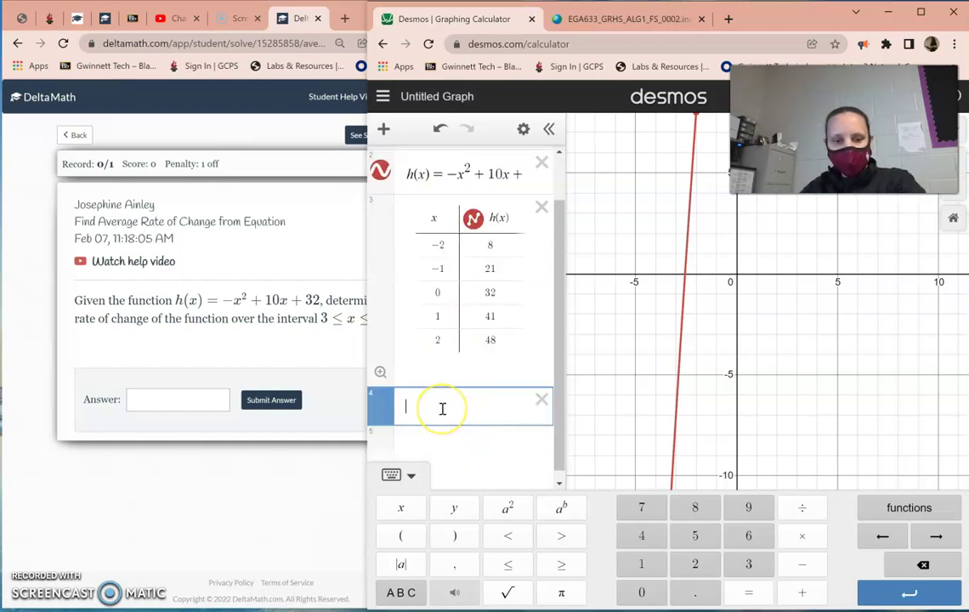
type("()")
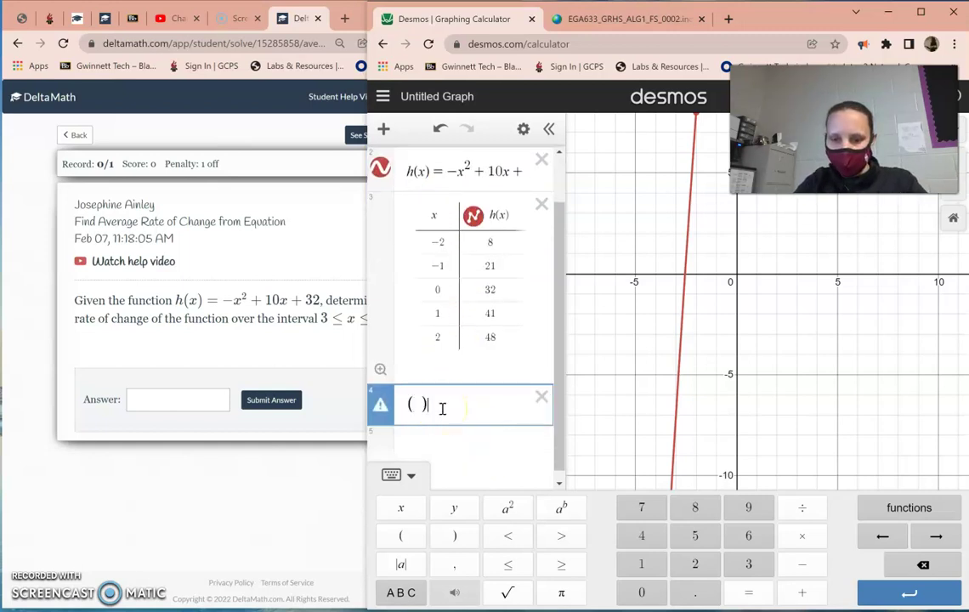
type("/( ) − ( )/(")
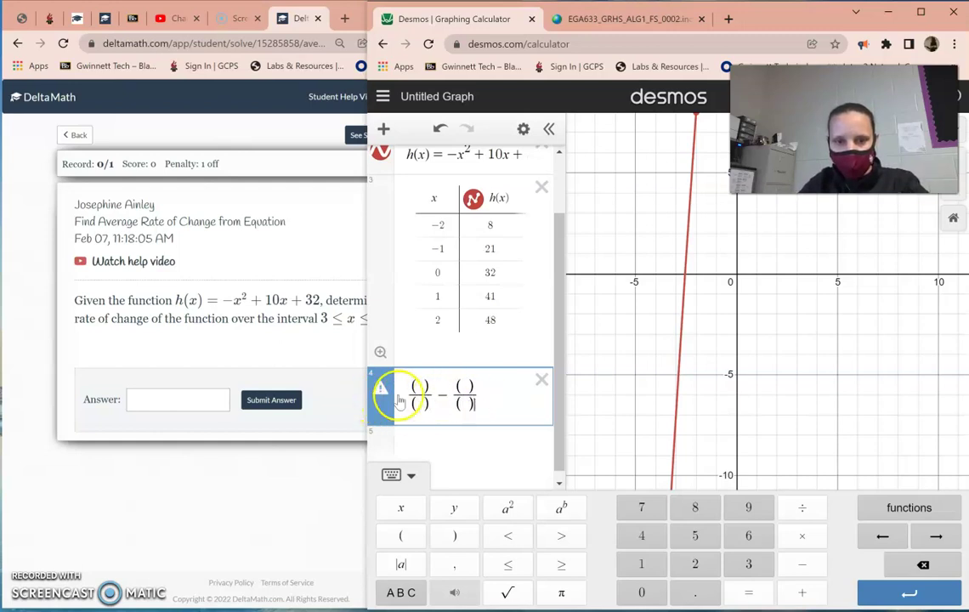
left_click(543, 381)
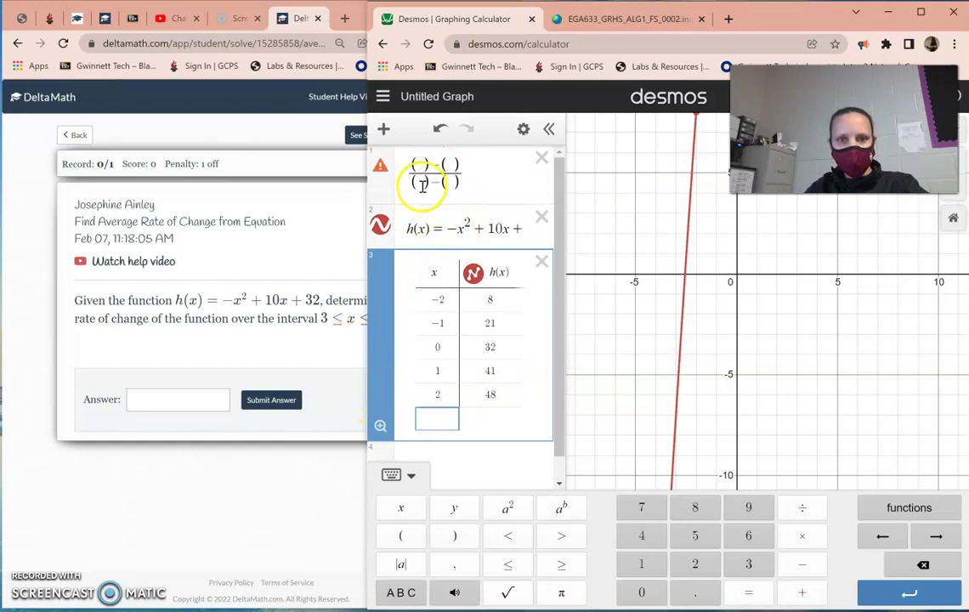
- Fill the fraction's denominator with the interval endpoints 11 and 3, following the x₂ − x₁ order on the formula sheet
left_click(417, 176)
left_click(576, 25)
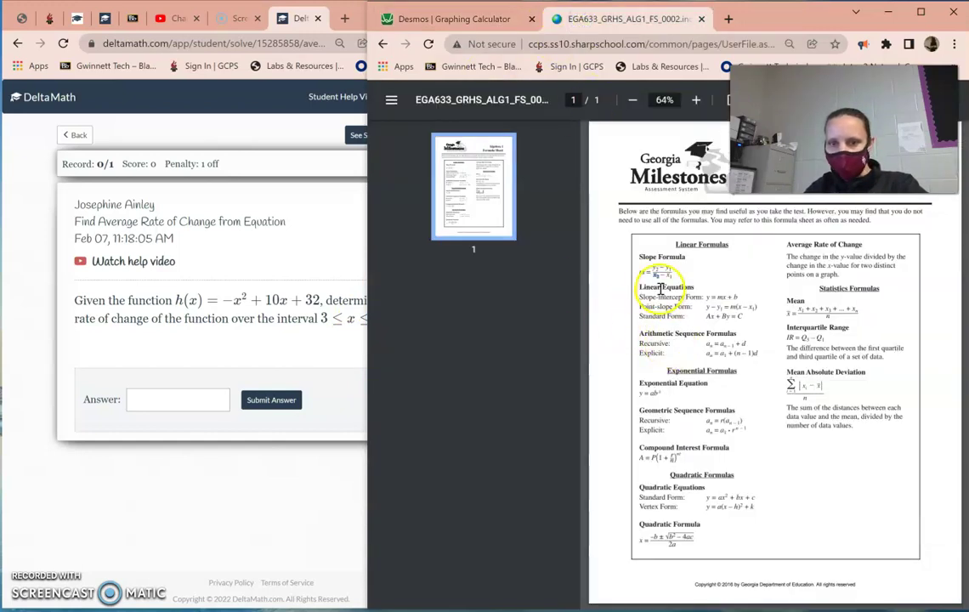
left_click(471, 19)
left_click(288, 238)
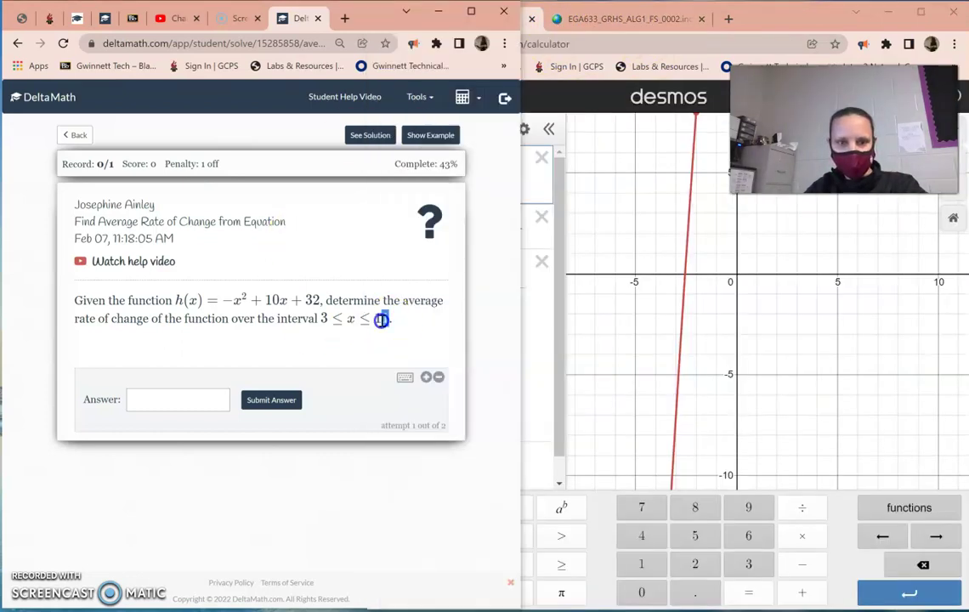
left_click(532, 330)
left_click(421, 188)
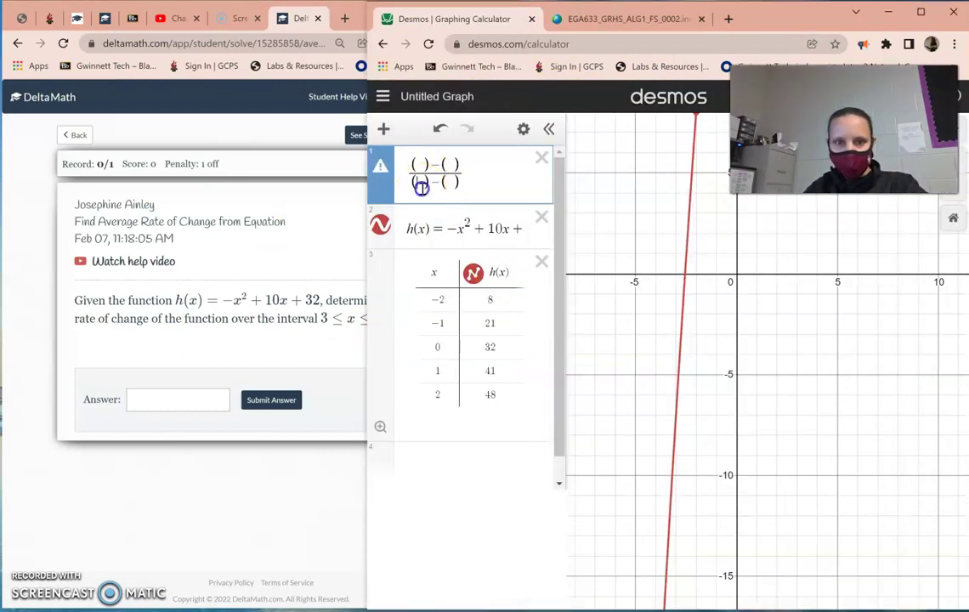
left_click(314, 320)
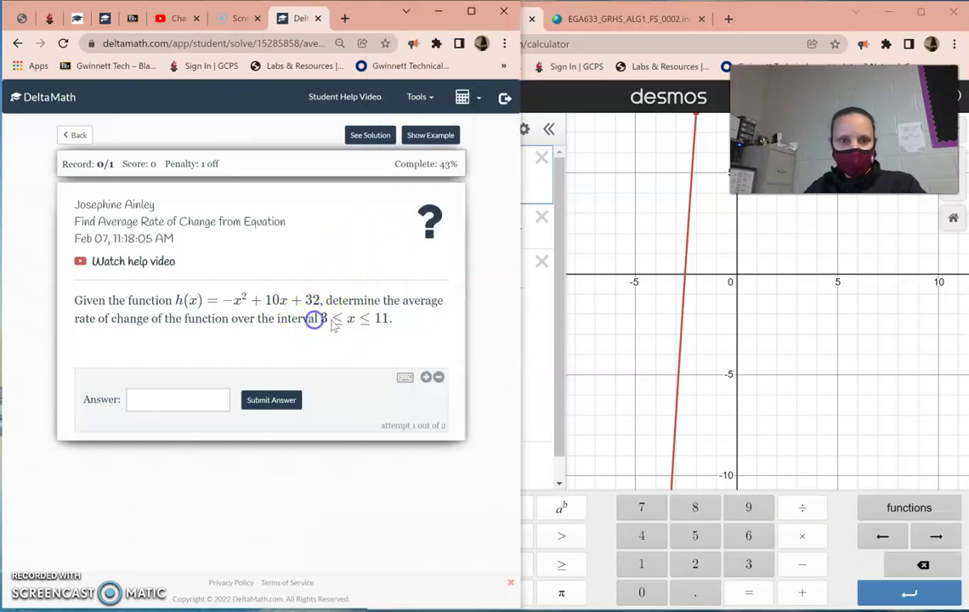
left_click(528, 311)
left_click(463, 183)
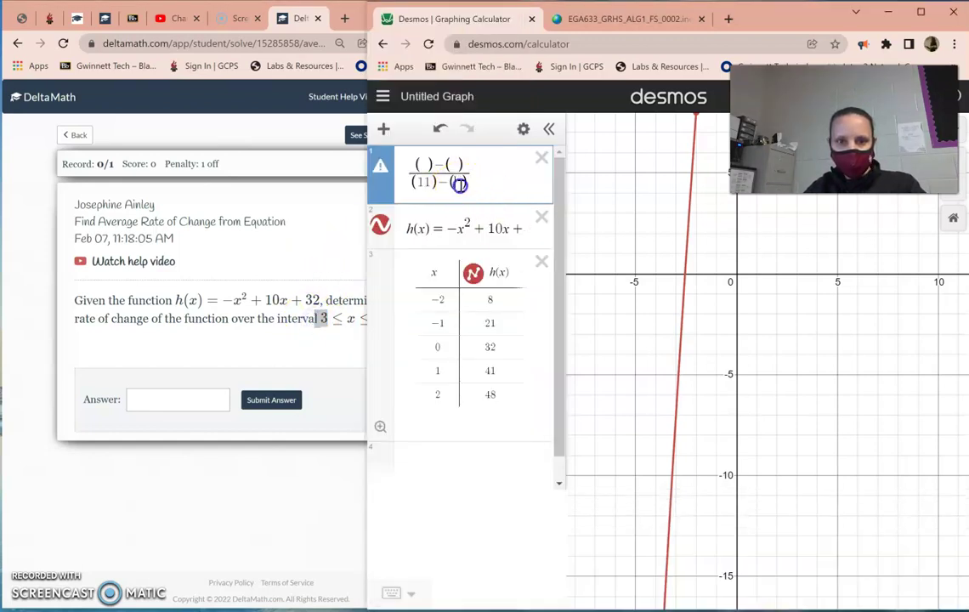
type("3")
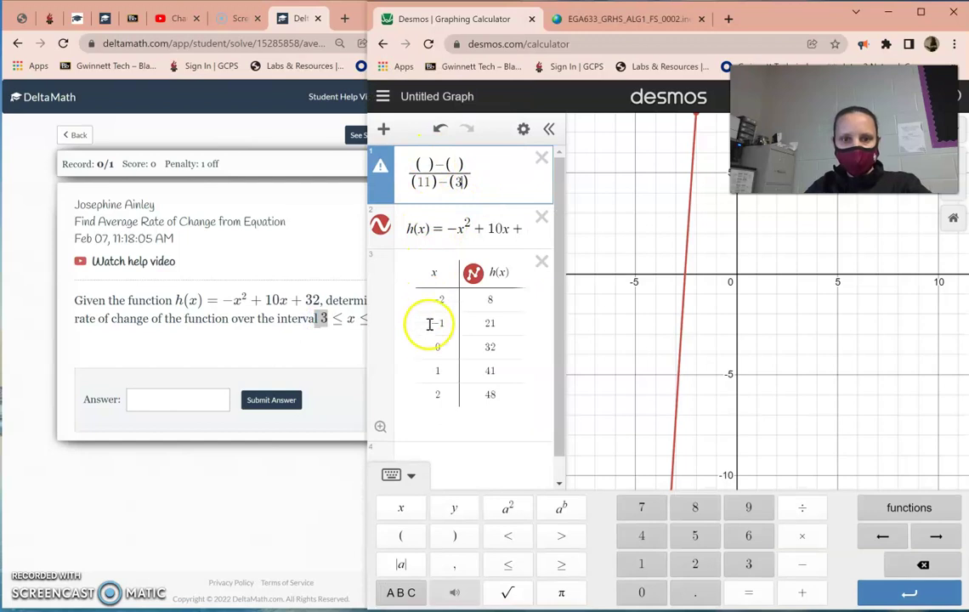
- Change the last x value in the table to 11 and enter 21 as the numerator's first value
left_click(435, 397)
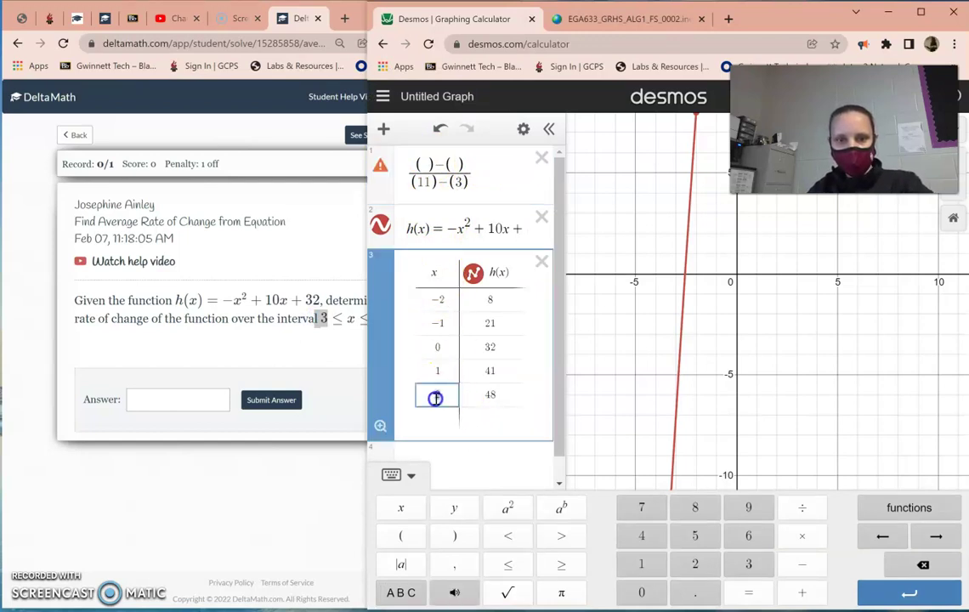
type("11")
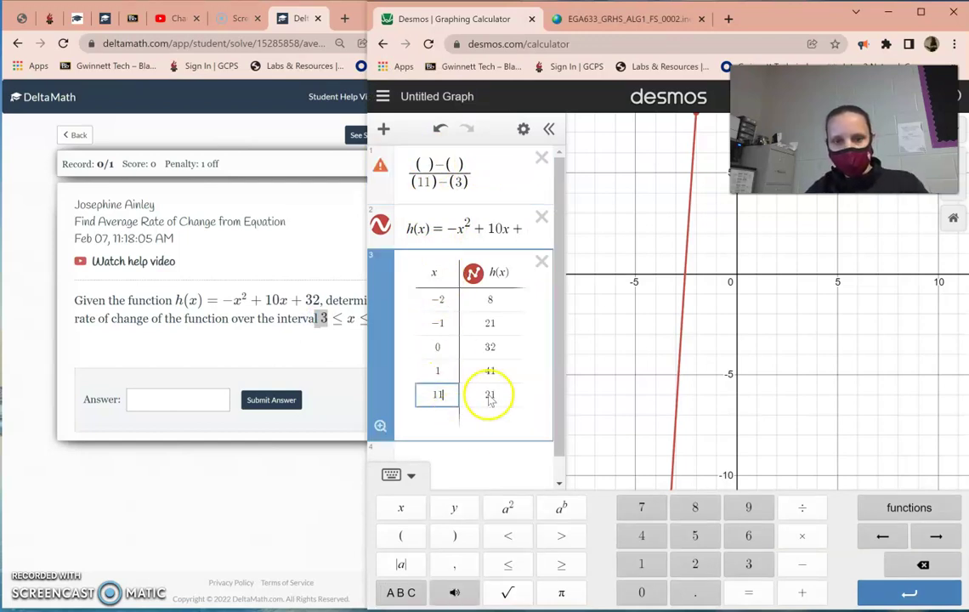
left_click(422, 165)
type("21")
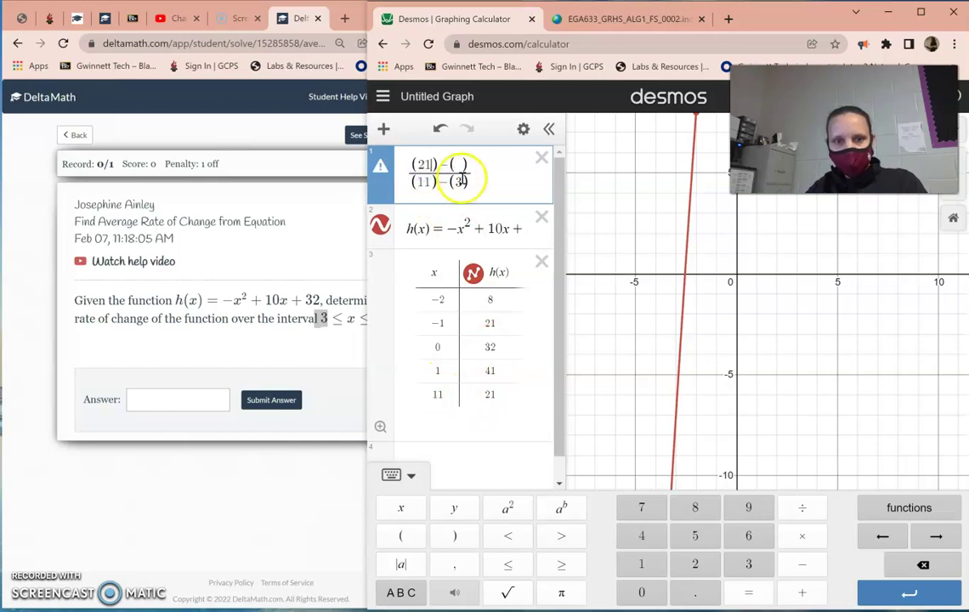
- Replace the table's x value 1 with 3 and enter 53 as the numerator's second value
left_click(431, 374)
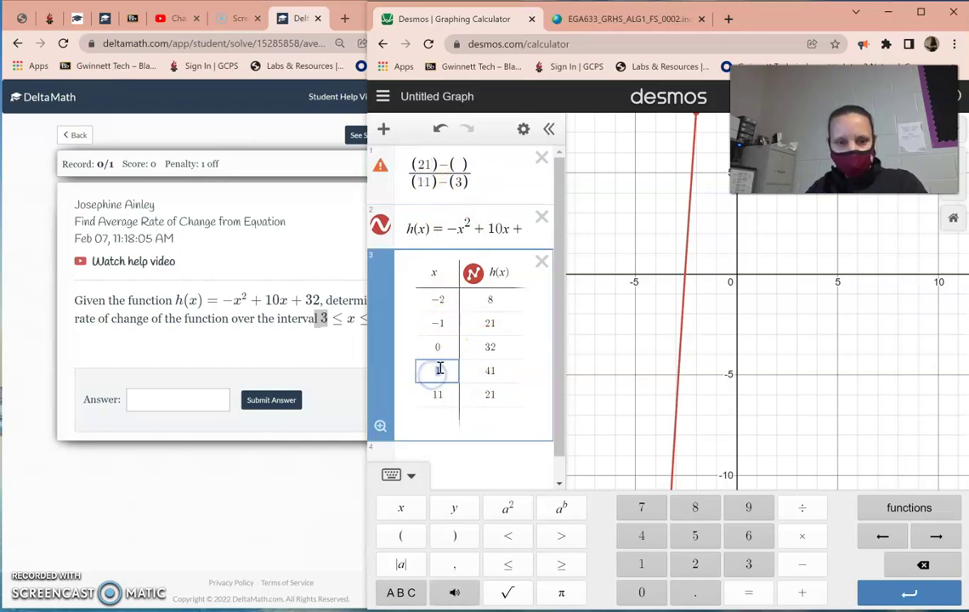
left_click(463, 371)
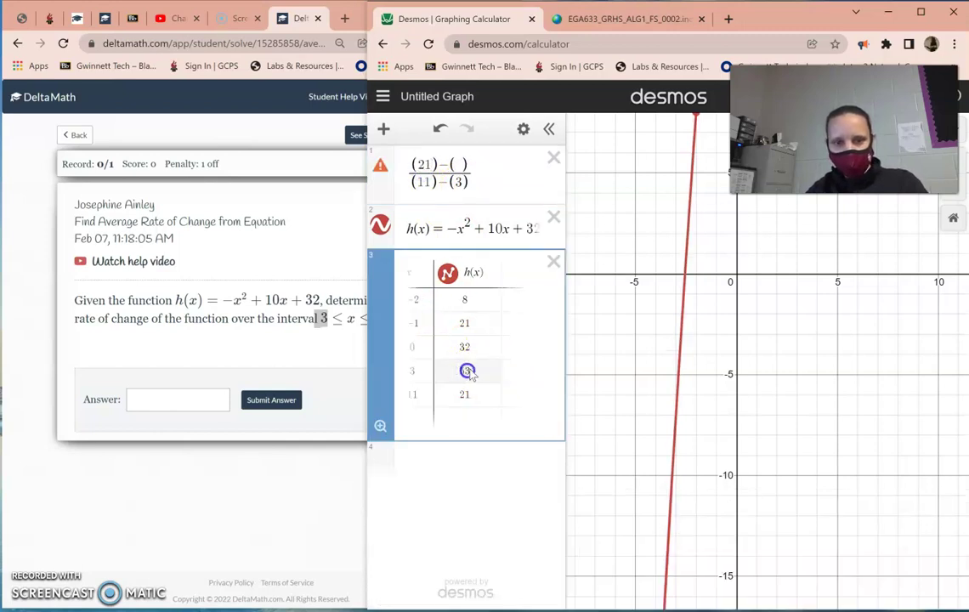
left_click(459, 164)
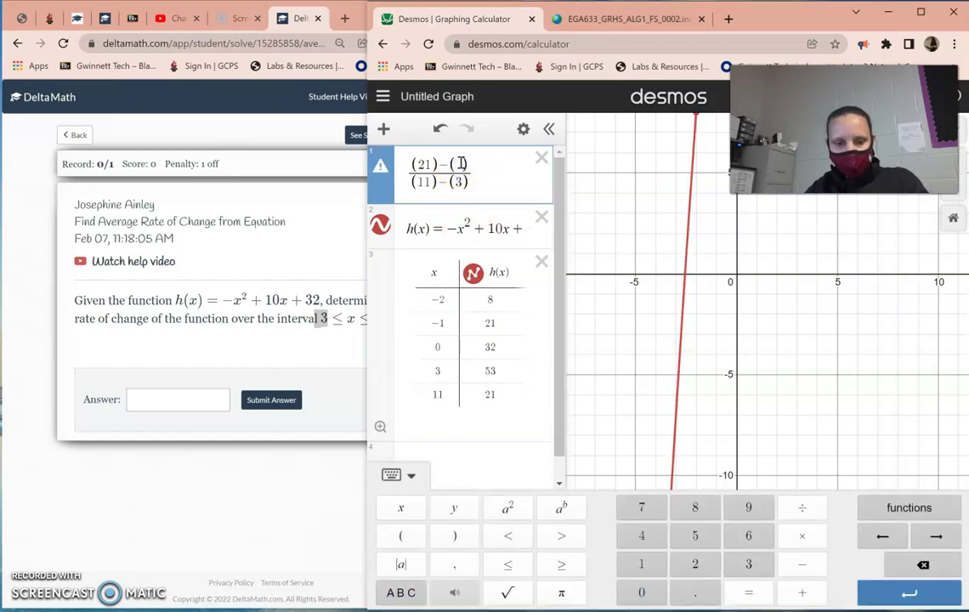
type("53")
- Submit −4 as the DeltaMath answer for the average rate of change and confirm the submission
left_click(163, 400)
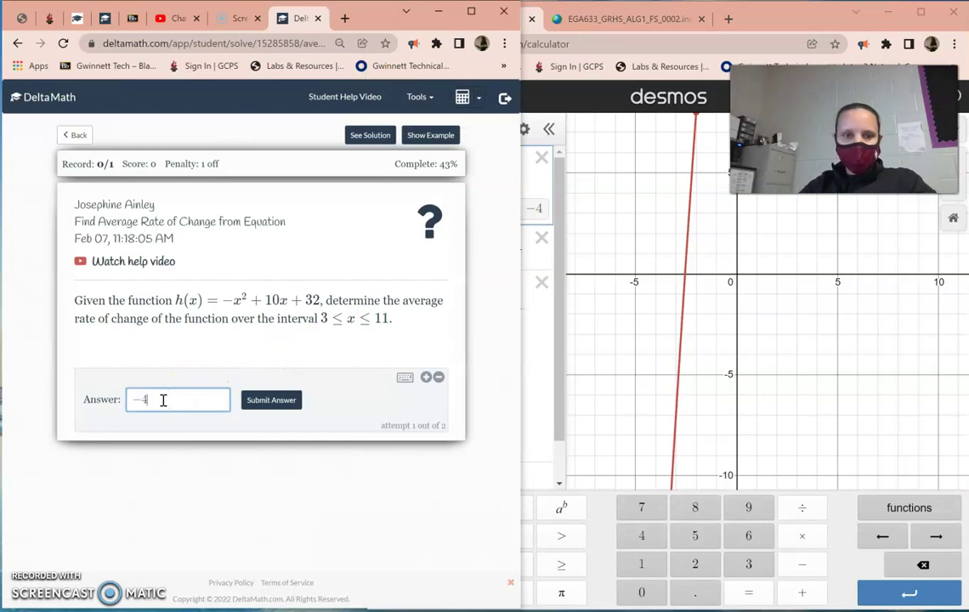
left_click(247, 399)
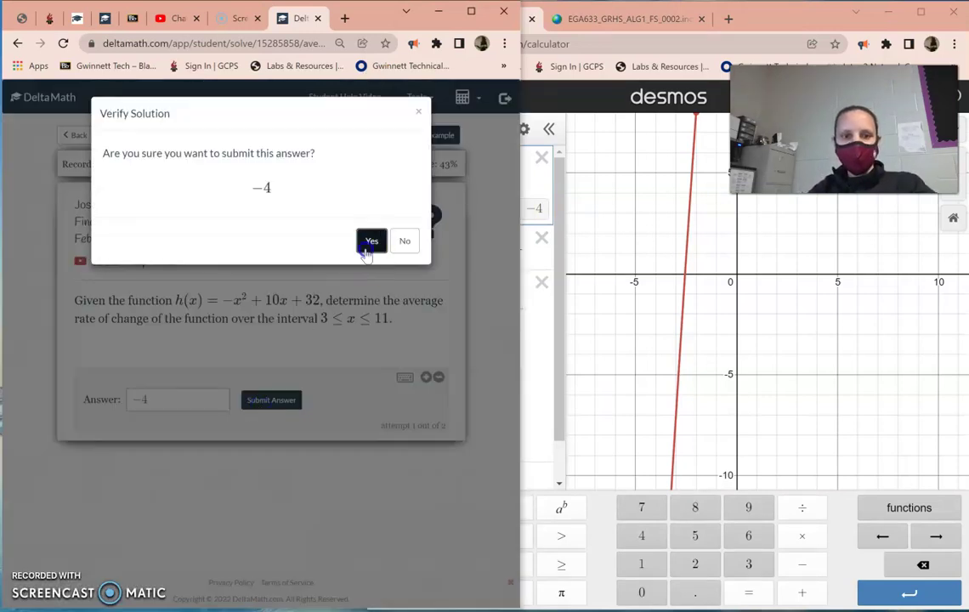
left_click(368, 243)
- Return to the assignment list and open the Average Rate of Change from a Graph problem
left_click(69, 135)
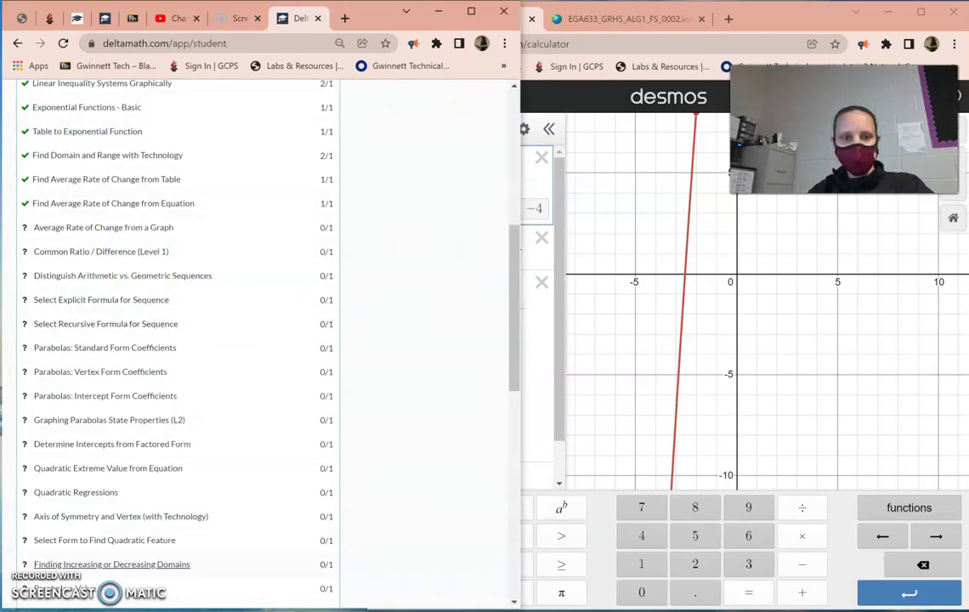
left_click(140, 226)
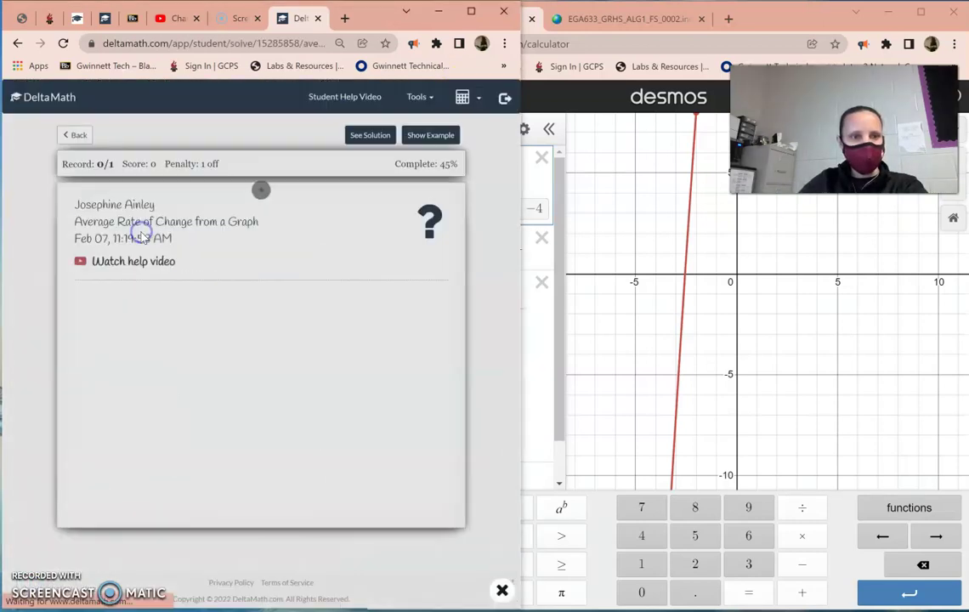
scroll(147, 247, "down", 5)
scroll(439, 335, "up", 3)
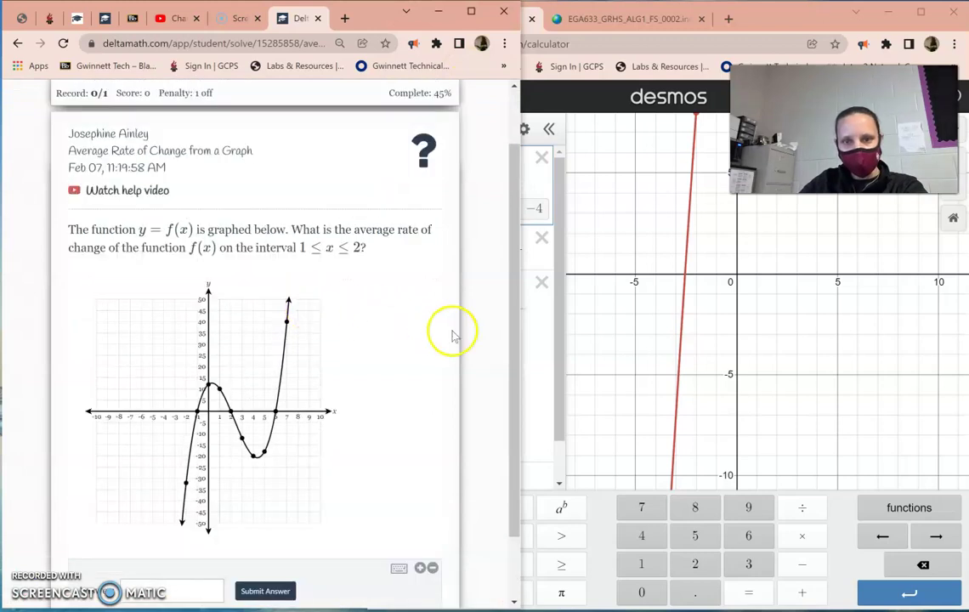
- In Desmos, empty all four parentheses of the fraction and delete the h(x) expression and its table
left_click(530, 361)
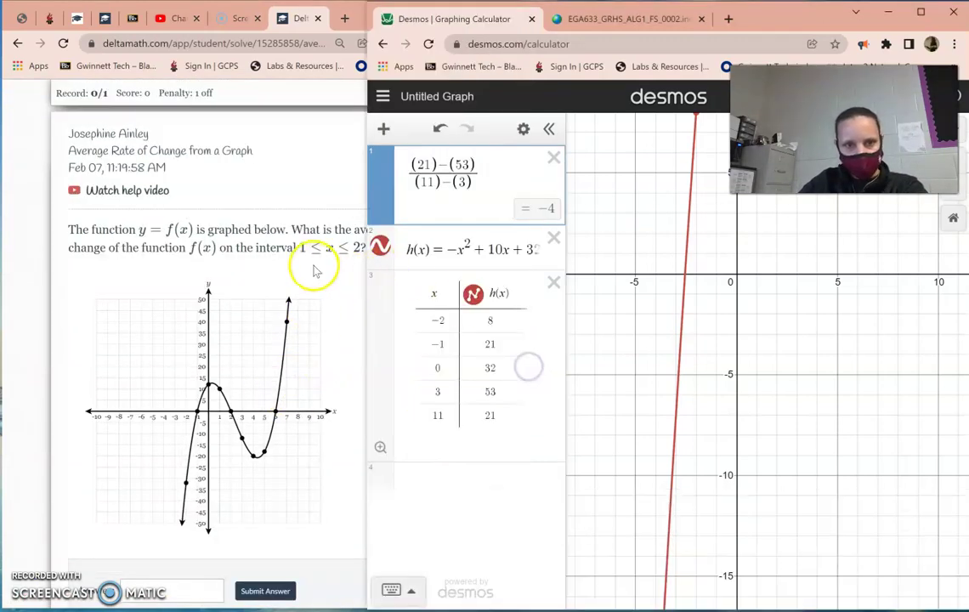
left_click(431, 164)
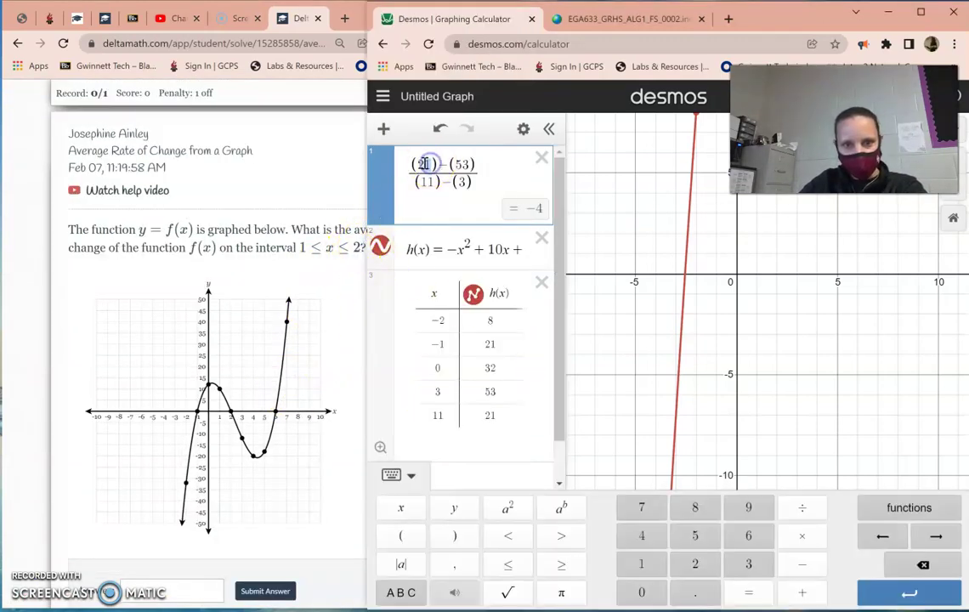
key("BackSpace")
left_click(439, 168)
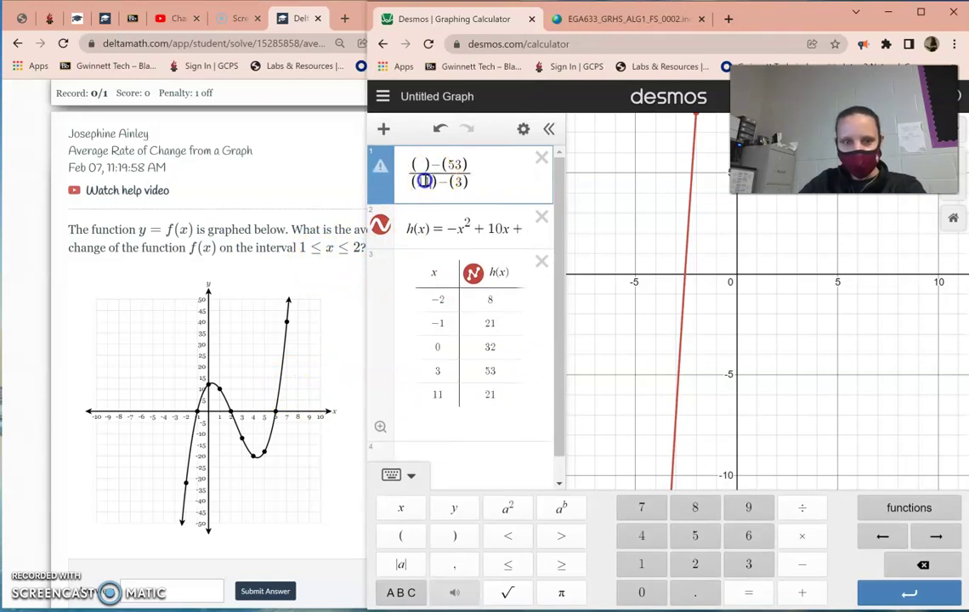
key("BackSpace")
key("BackSpace")
key("BackSpace")
left_click(543, 217)
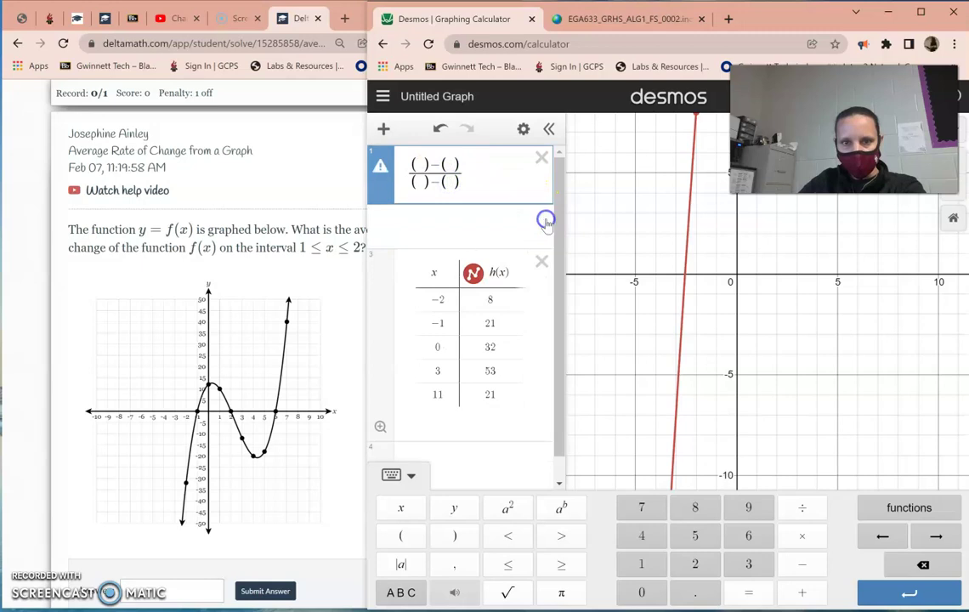
left_click(545, 217)
- Enter the interval's upper endpoint, 2, as the first value in the fraction's denominator
left_click(214, 254)
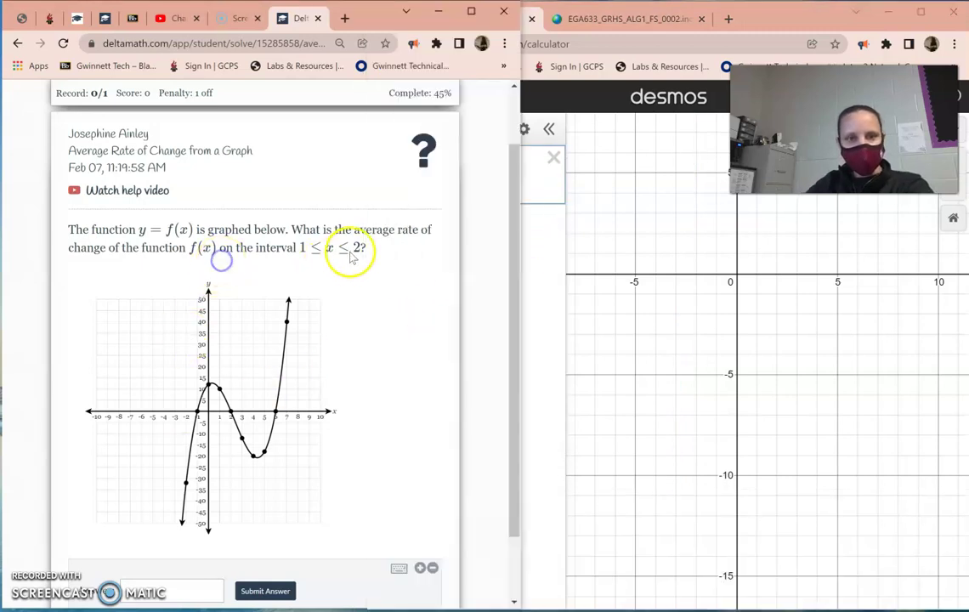
left_click(529, 297)
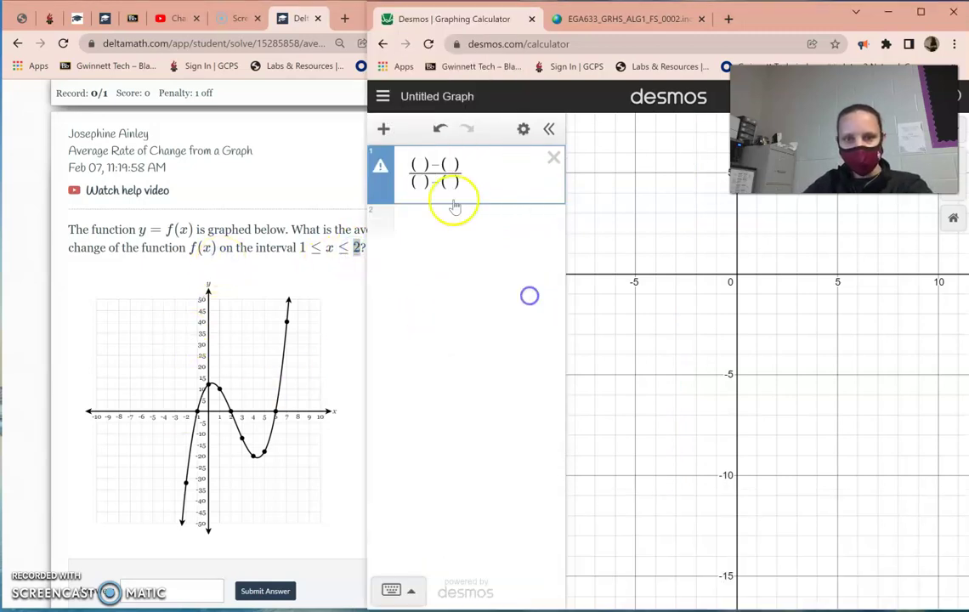
left_click(418, 184)
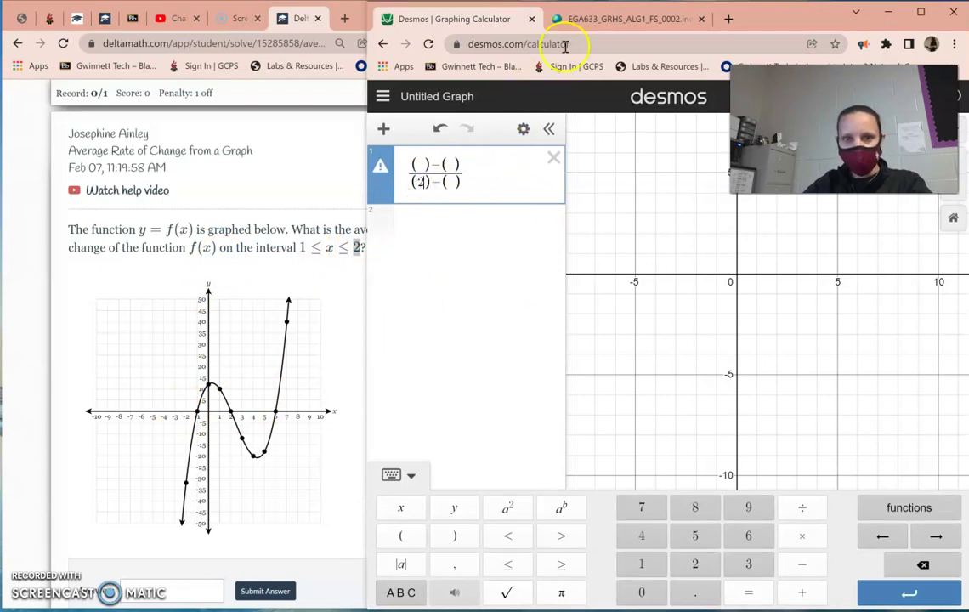
- Enlarge the Georgia Milestones formula sheet to 150% and examine the x₂ term in the slope formula's denominator
left_click(586, 18)
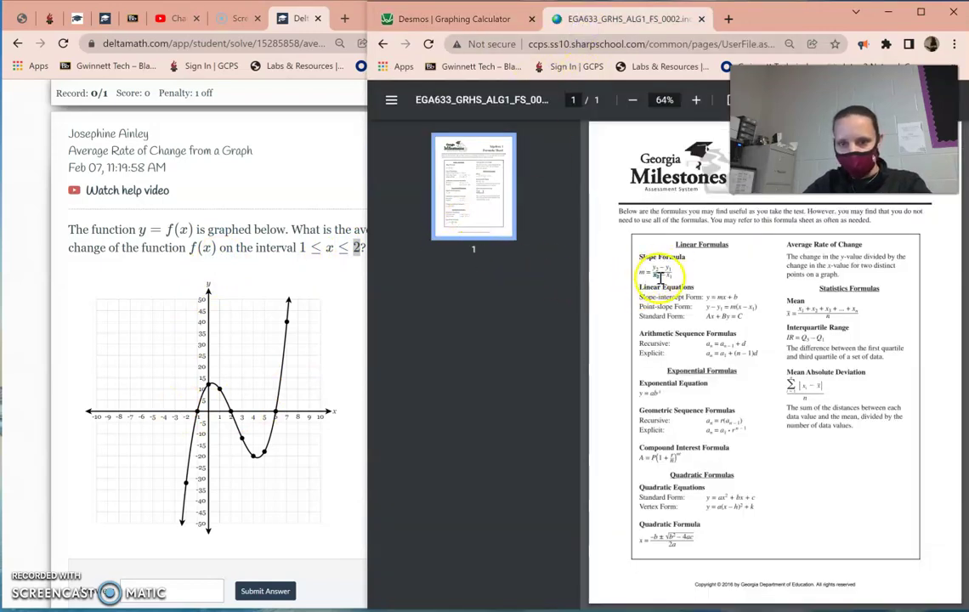
left_click(696, 101)
left_click(696, 100)
left_click(696, 100)
left_click(696, 100)
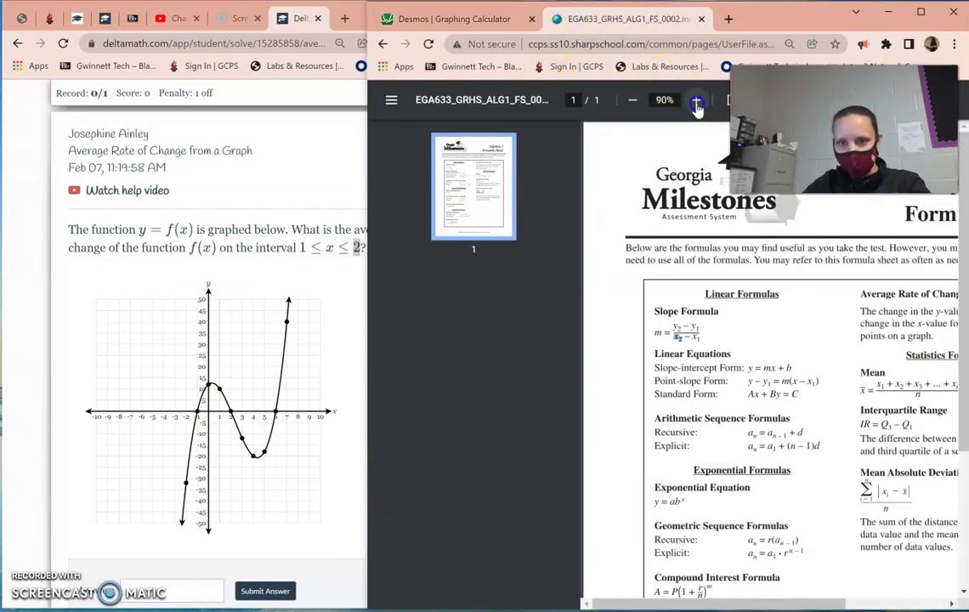
left_click(695, 100)
left_click(696, 101)
left_click(696, 100)
left_click(696, 101)
left_click_drag(691, 270, 629, 207)
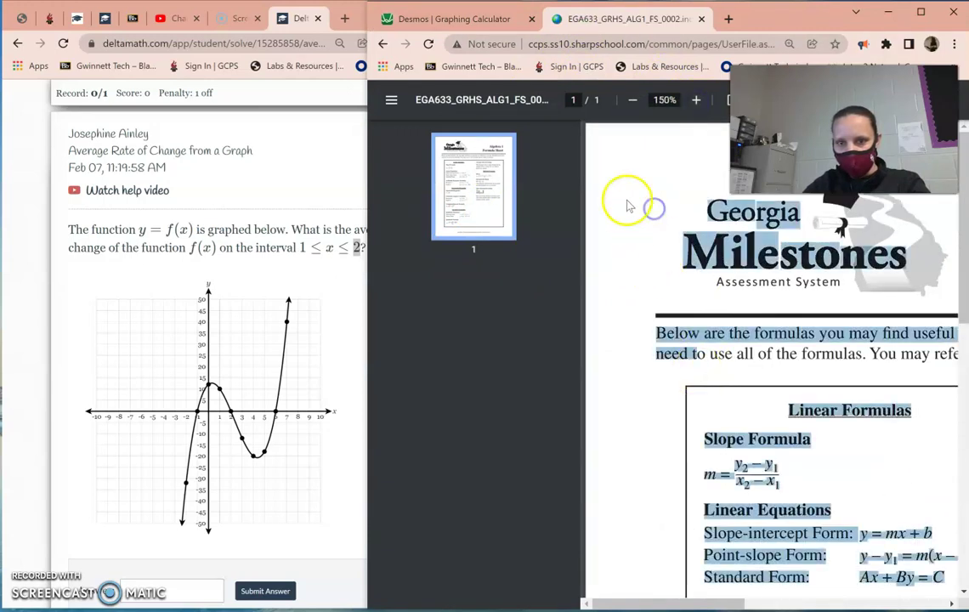
left_click(751, 484)
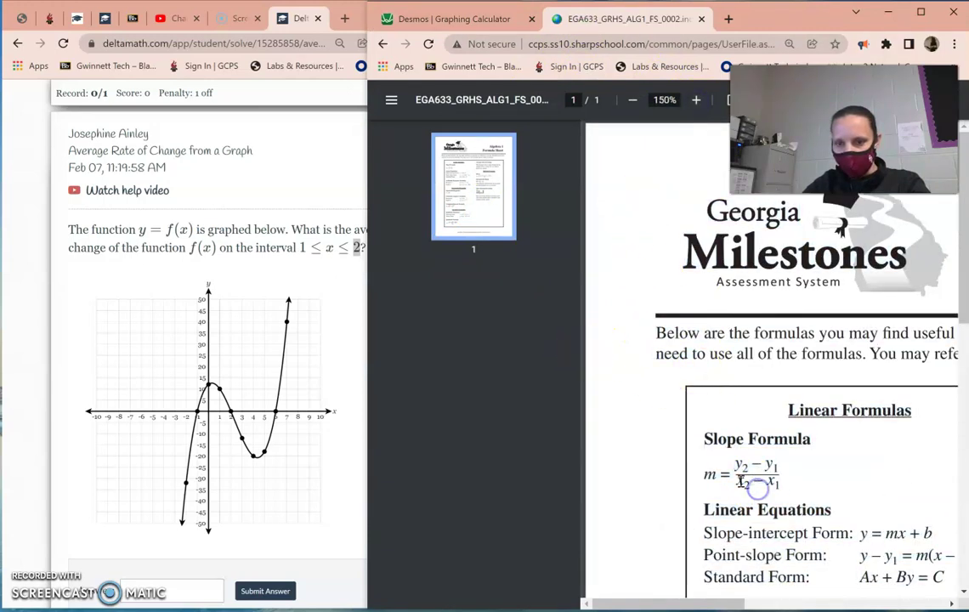
left_click(735, 484)
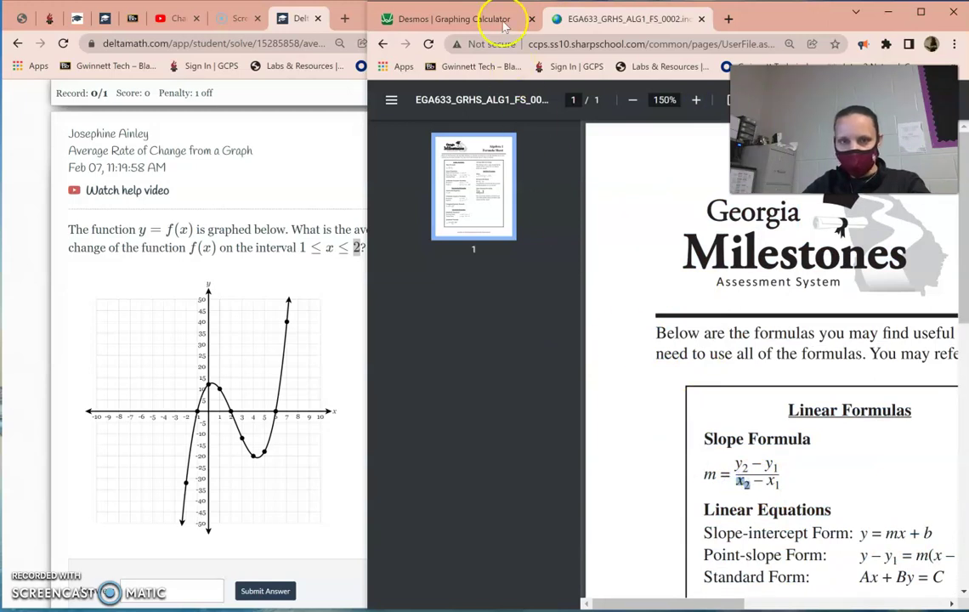
- Back in Desmos, enter the interval's lower endpoint, 1, as the second value in the fraction's denominator
left_click(437, 19)
left_click(325, 251)
left_click_drag(308, 247, 285, 247)
left_click(527, 255)
left_click(447, 181)
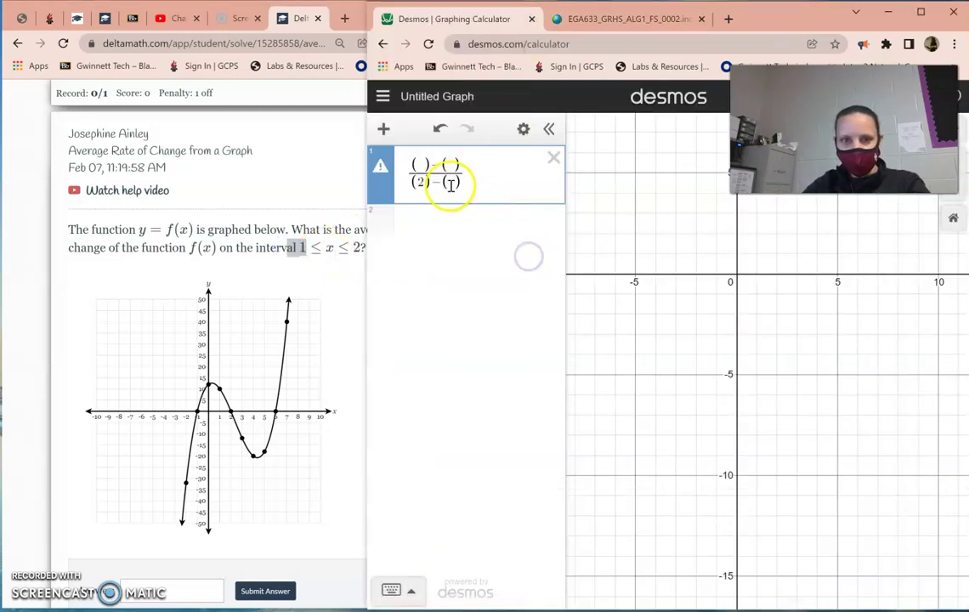
type("1")
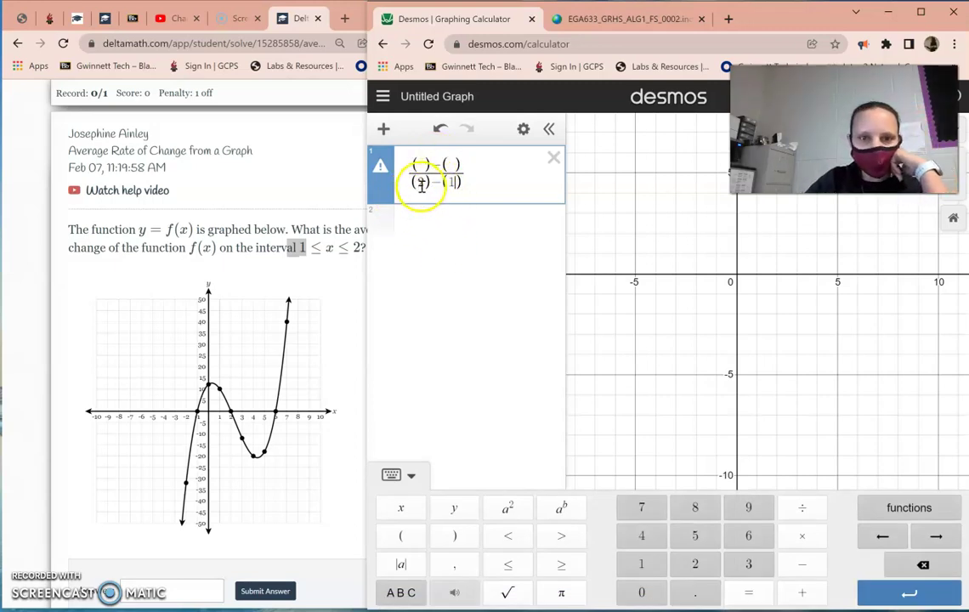
- Enter the graph's y-values for the interval, 0 and 10, as the first and second values in the fraction's numerator
double_click(419, 181)
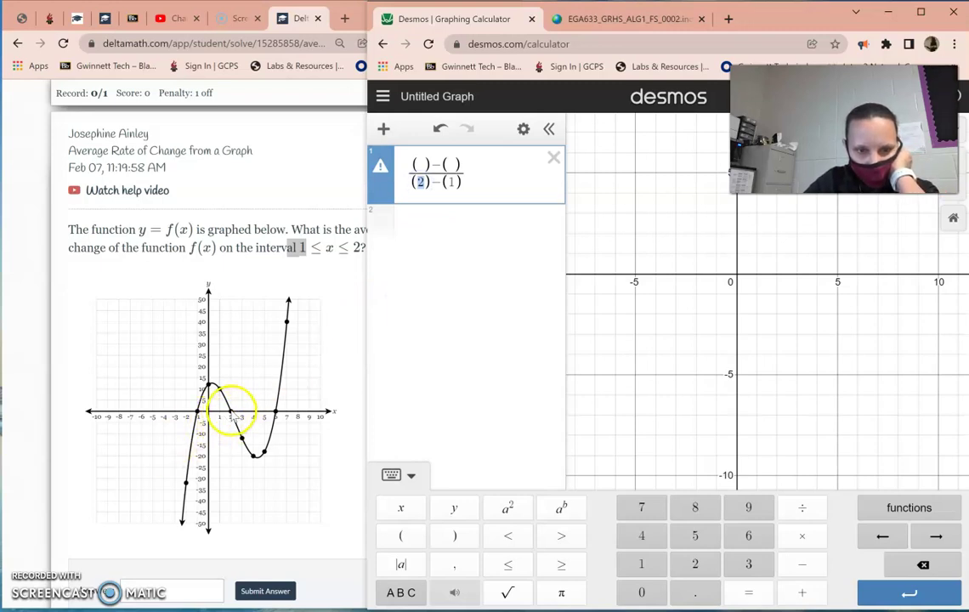
left_click(423, 165)
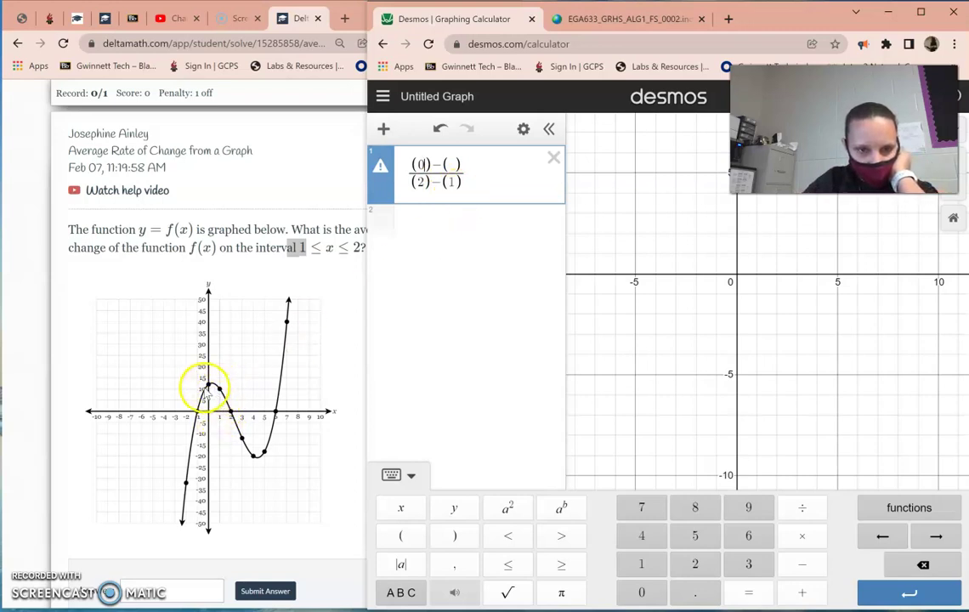
left_click(454, 165)
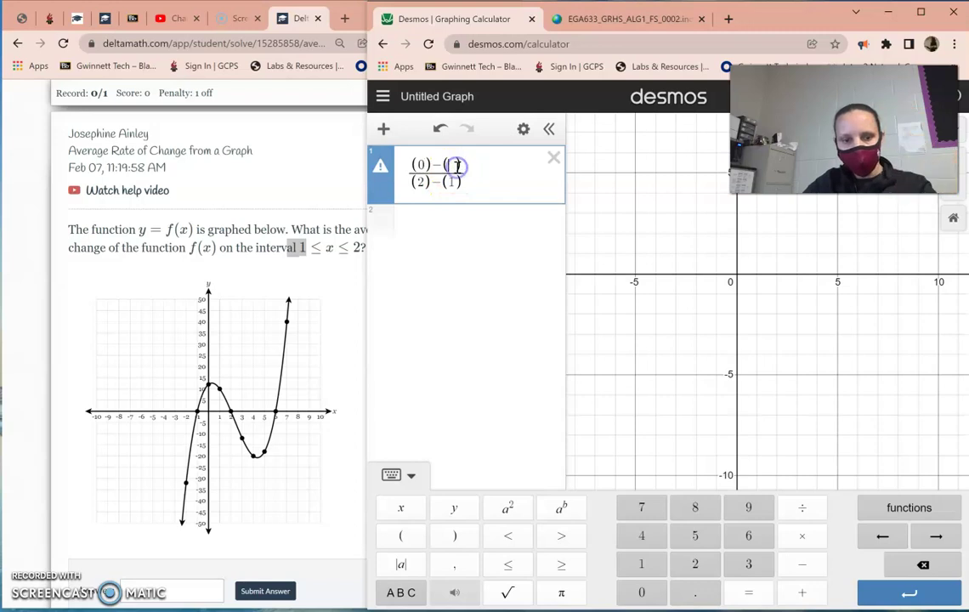
type("10")
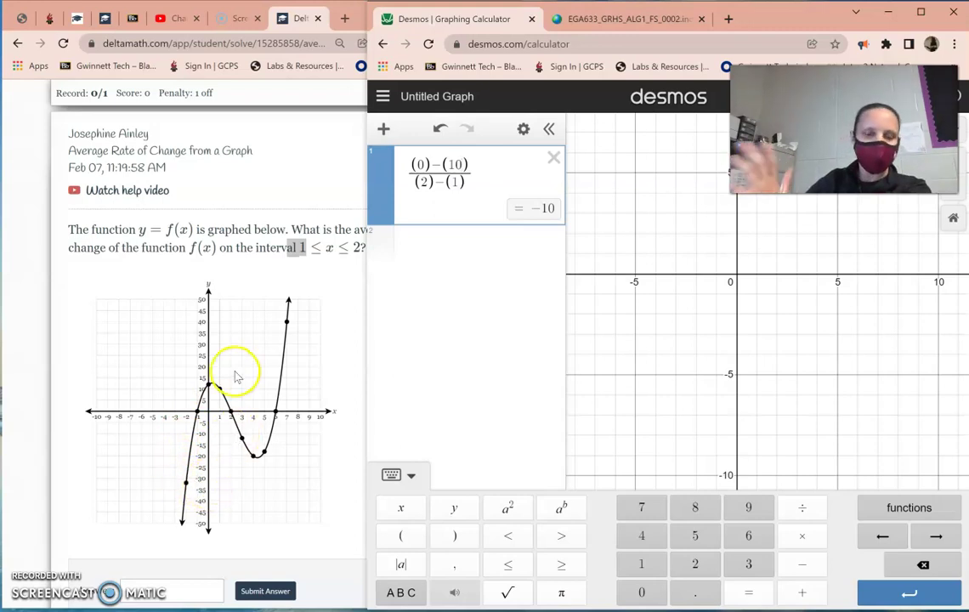
- In DeltaMath, submit −10 as the average rate of change for the graph problem and confirm the submission
scroll(102, 425, "down", 2)
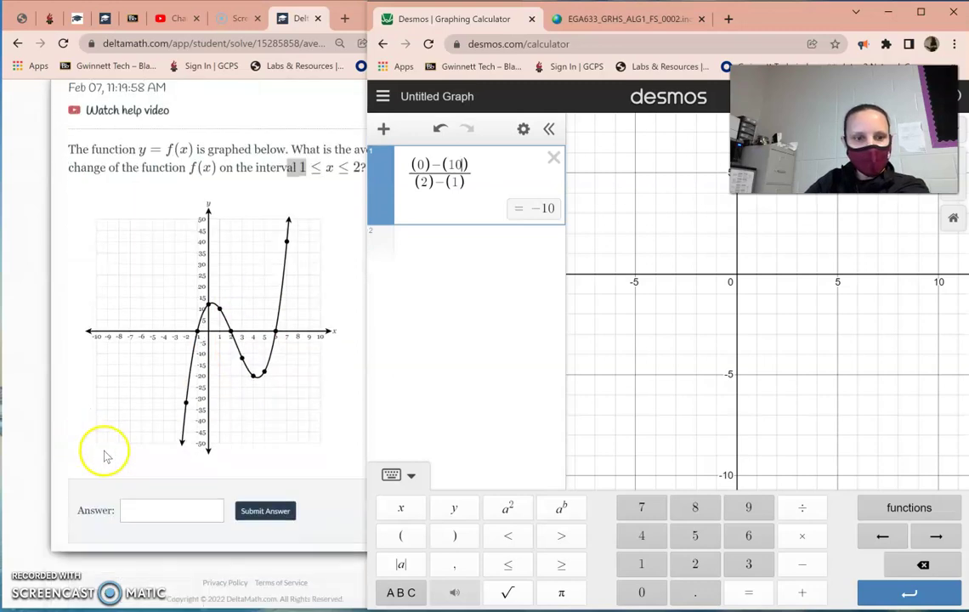
left_click(178, 509)
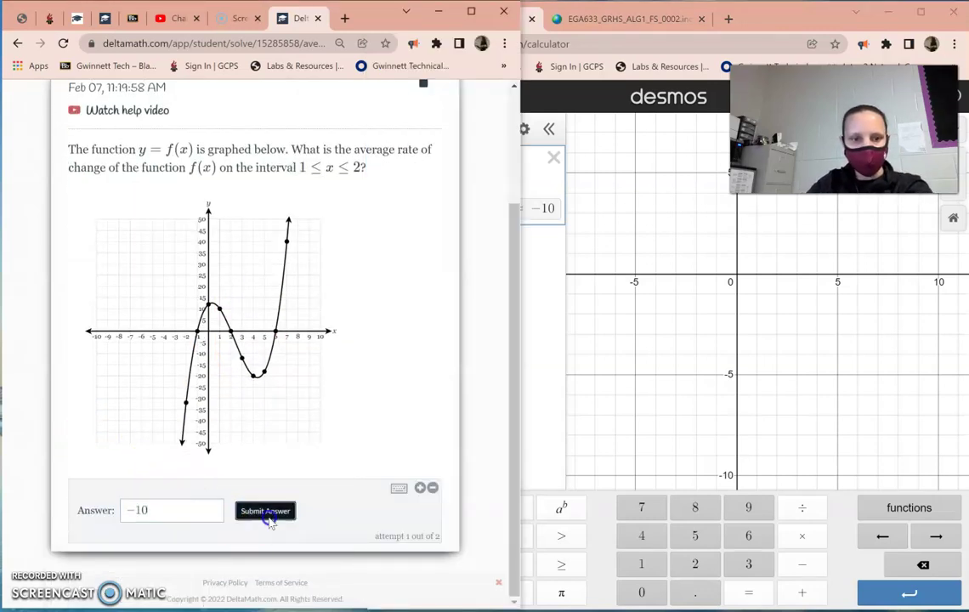
left_click(267, 513)
left_click(382, 240)
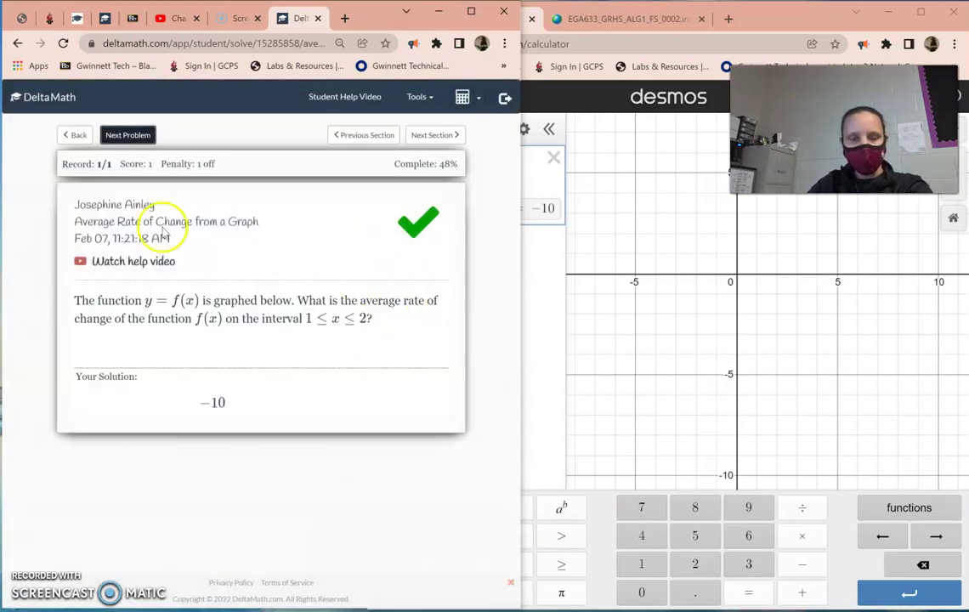
- Return to the assignment list, open Common Ratio / Difference (Level 1), and examine the geometric sequence 9, −18, 36
left_click(75, 135)
left_click(76, 252)
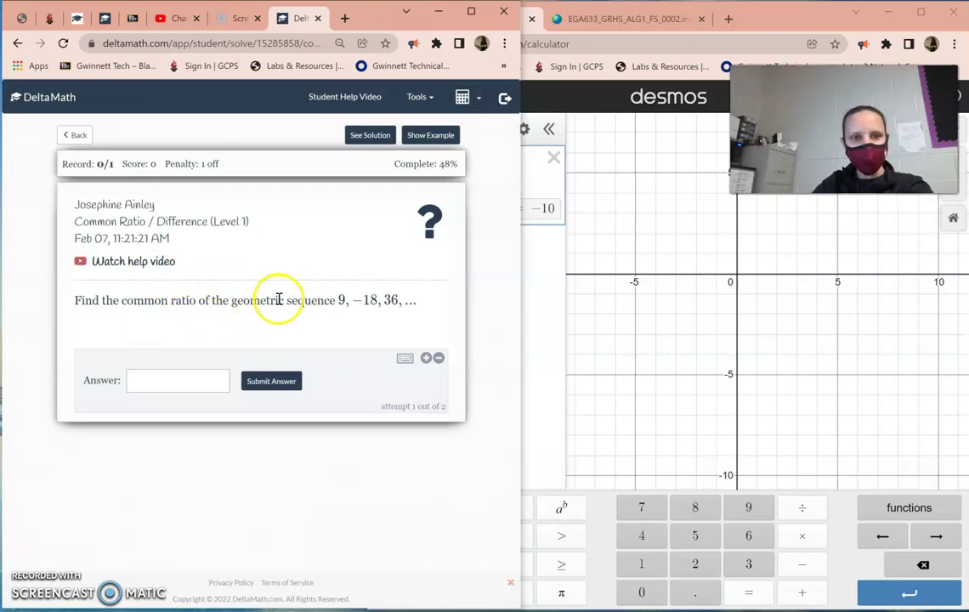
left_click(540, 308)
left_click(294, 341)
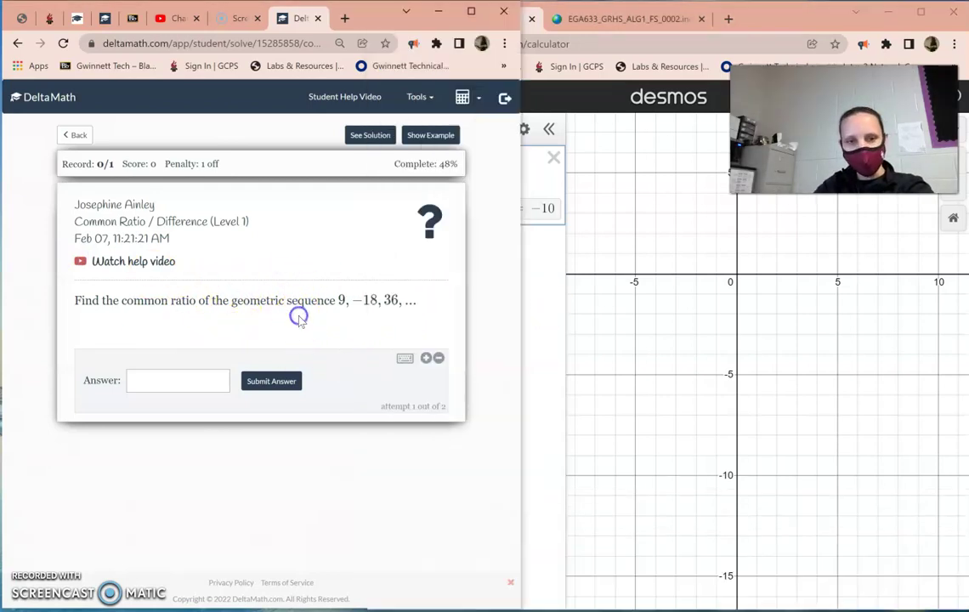
left_click_drag(346, 306, 421, 329)
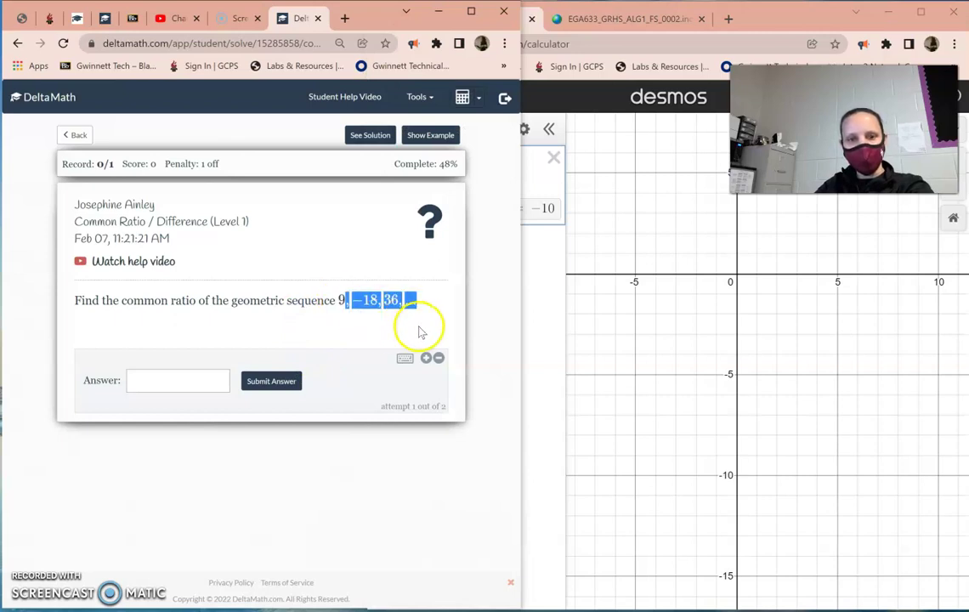
left_click(532, 320)
left_click(329, 332)
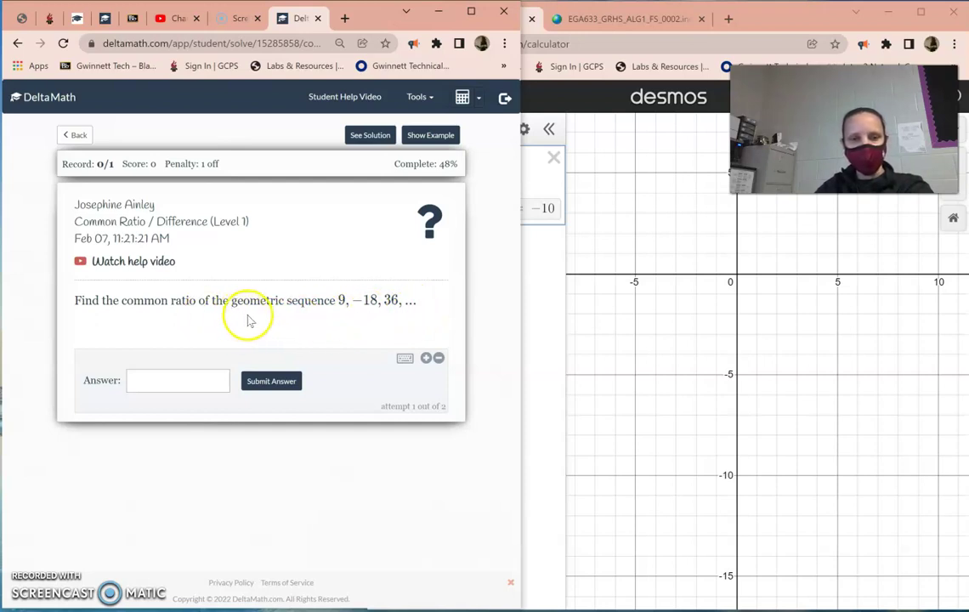
left_click_drag(122, 303, 327, 304)
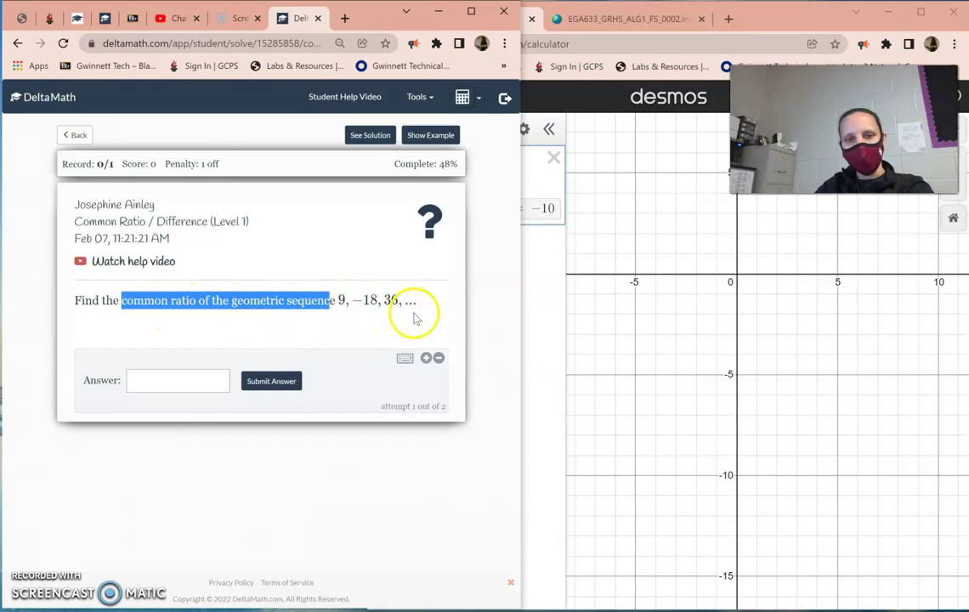
- Back in Desmos, delete the rate of change fraction and move the window aside to uncover more of the DeltaMath problem
left_click(532, 301)
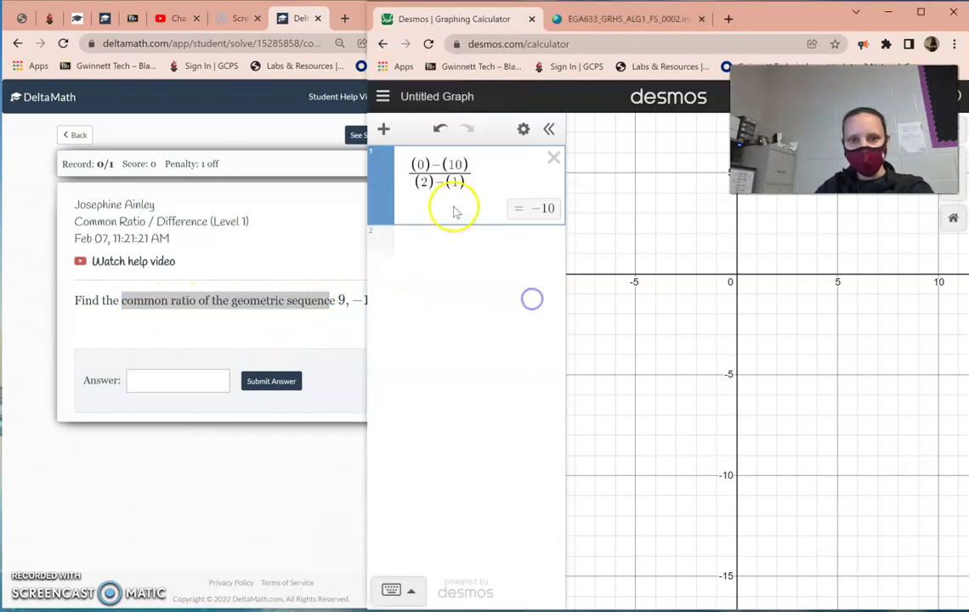
left_click(551, 158)
left_click_drag(759, 13, 798, 17)
- Divide the sequence's second term by its first, −18/9, in the empty Desmos expression
left_click(477, 164)
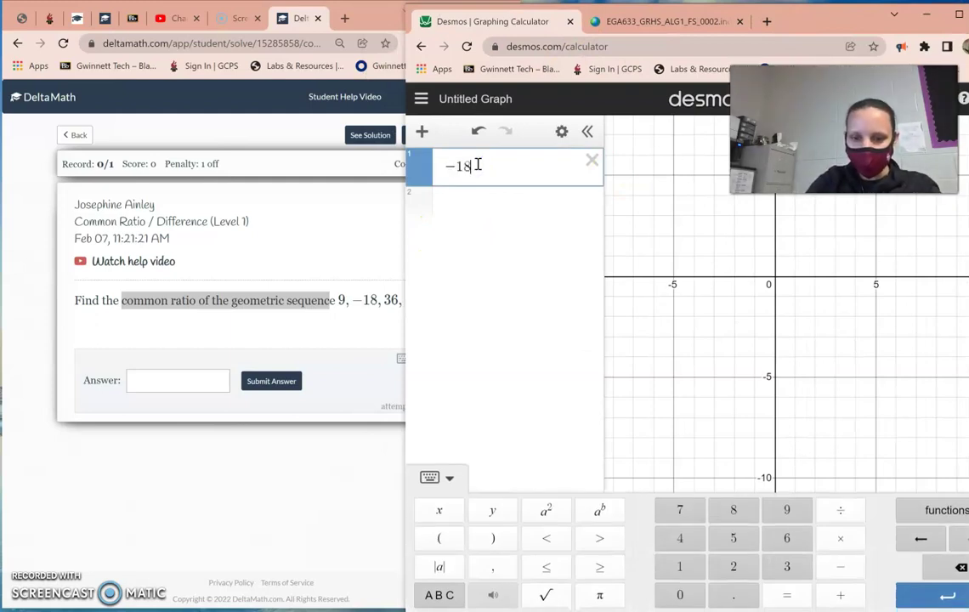
type("-18/")
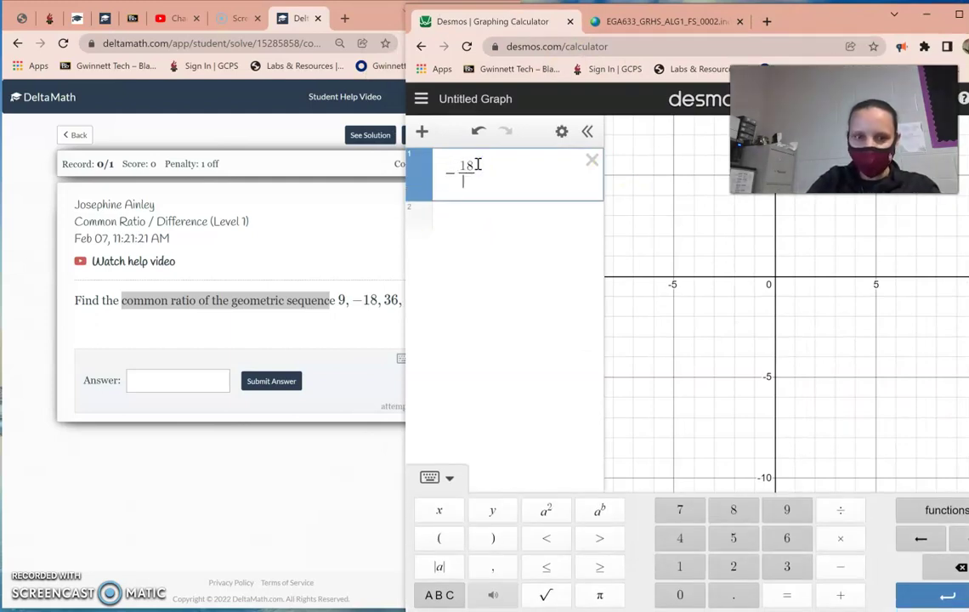
type("9")
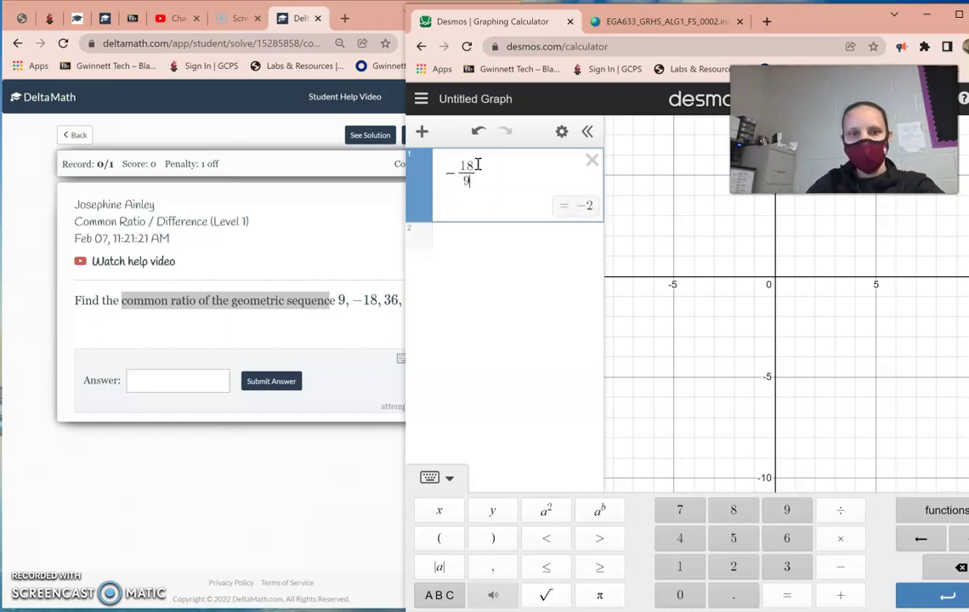
- Check the common ratio by calculating 9 · −2 and −18 · −2 in two new Desmos expressions
left_click(473, 257)
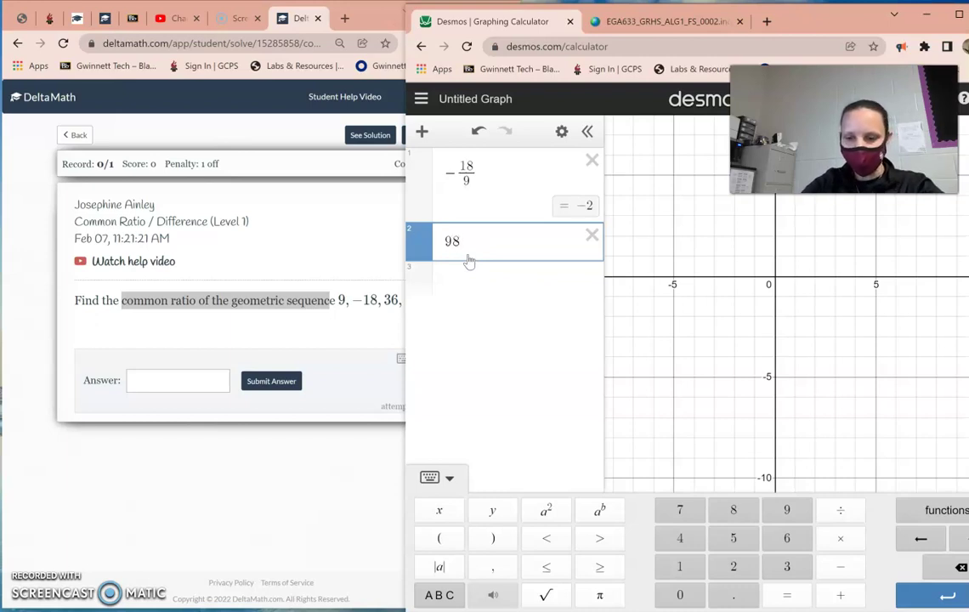
type("9*")
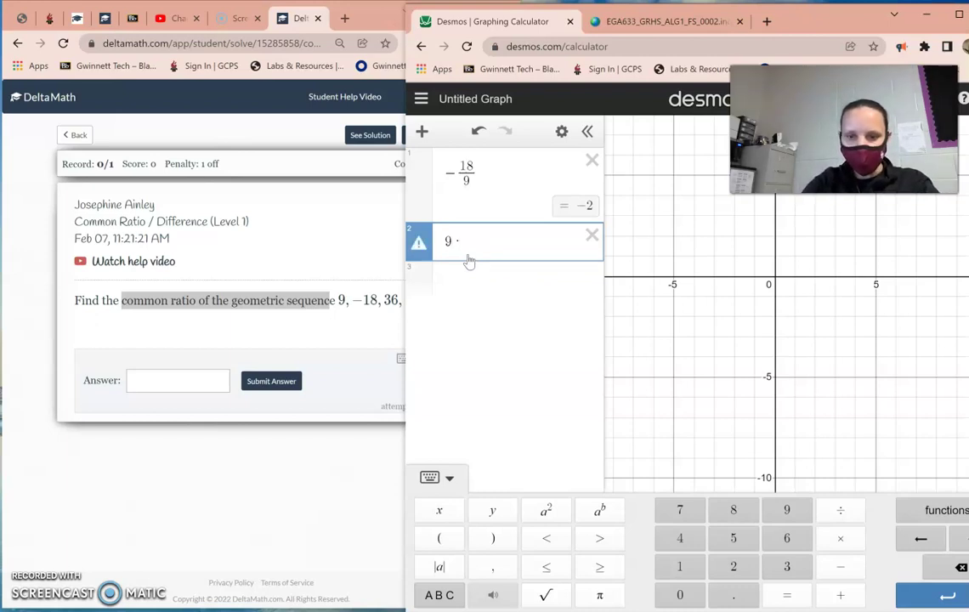
type("-2")
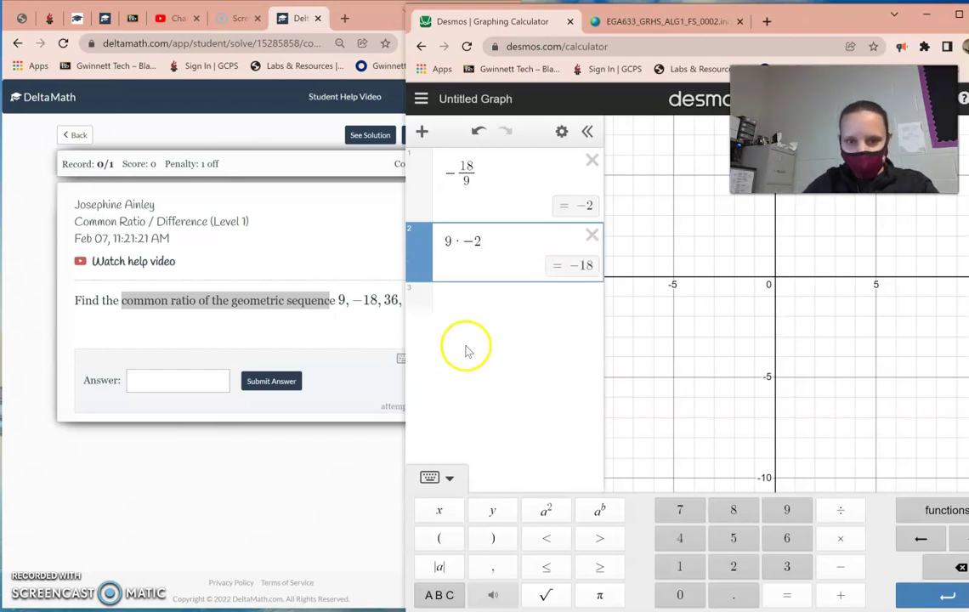
left_click(465, 303)
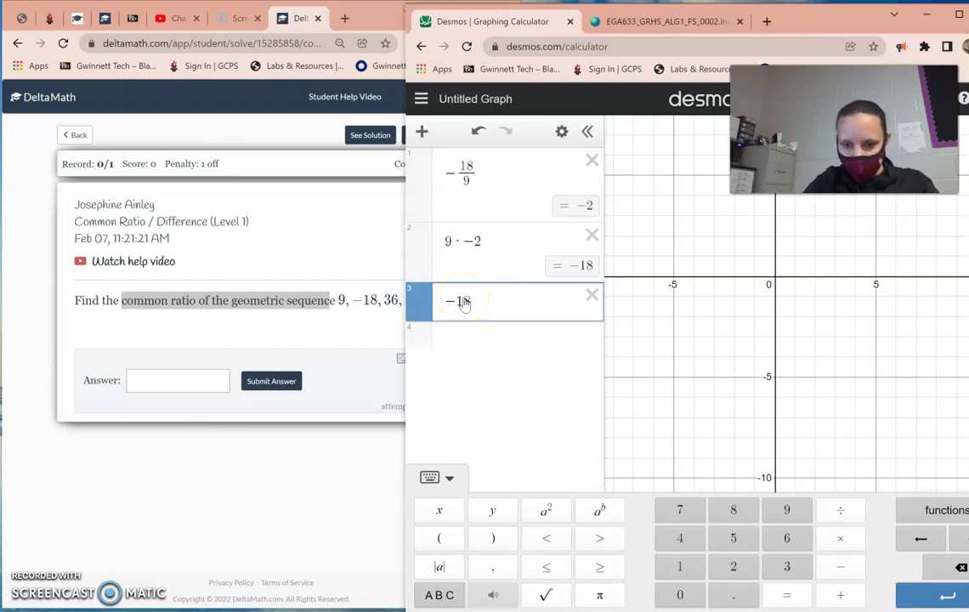
type("-18*-2")
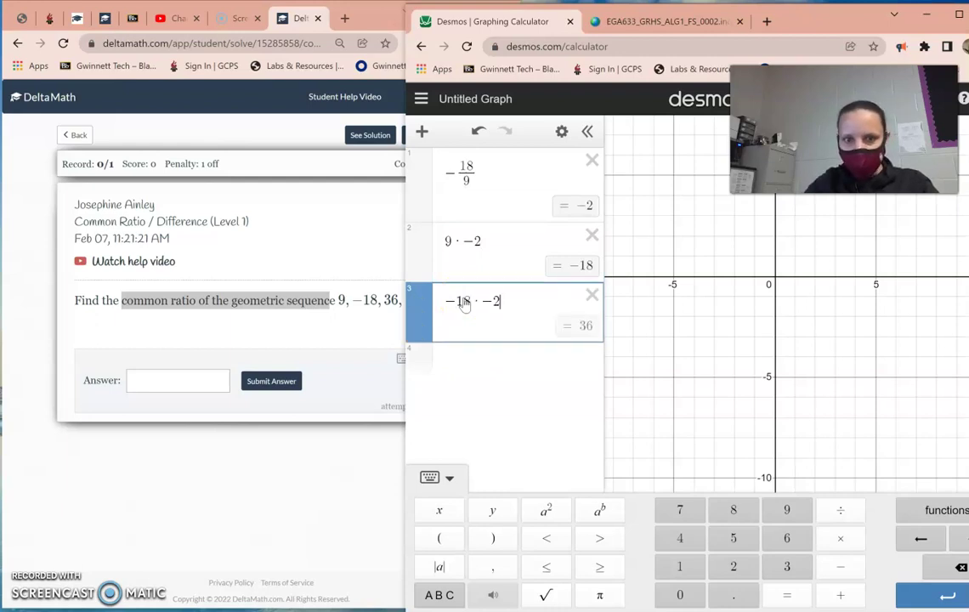
- In DeltaMath, submit −2 as the common ratio of the geometric sequence and confirm the submission
left_click(344, 302)
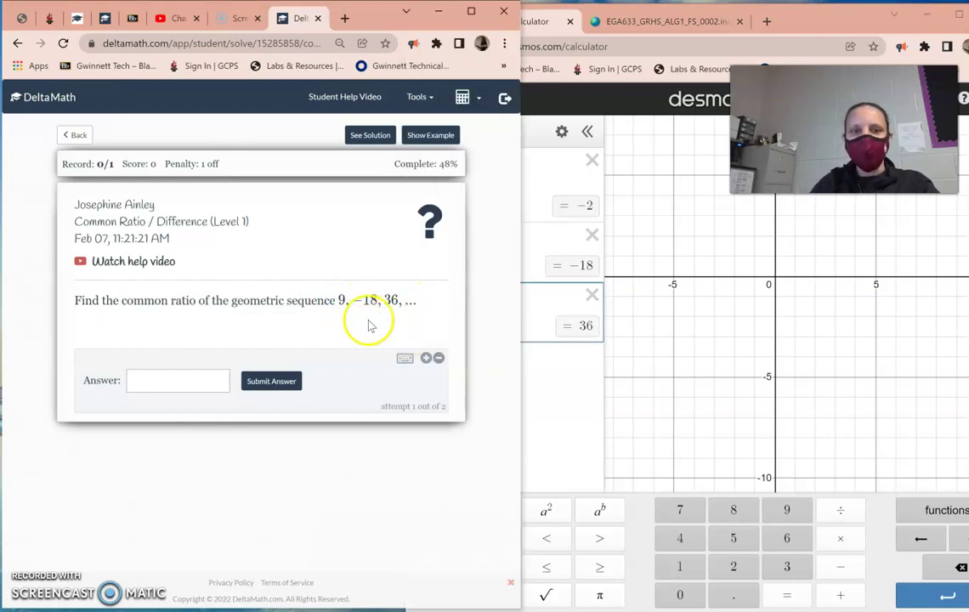
left_click(174, 383)
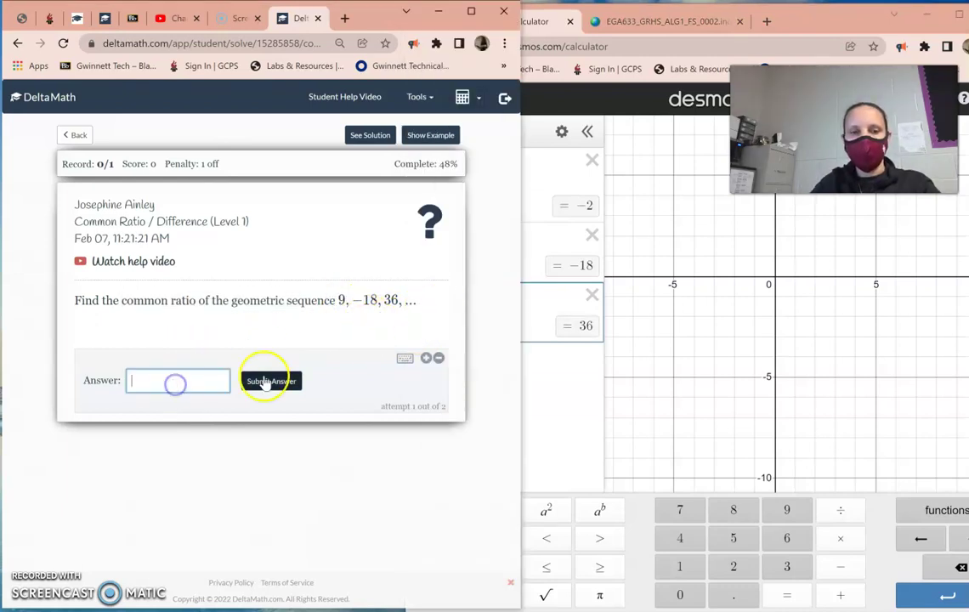
left_click(534, 392)
left_click(152, 392)
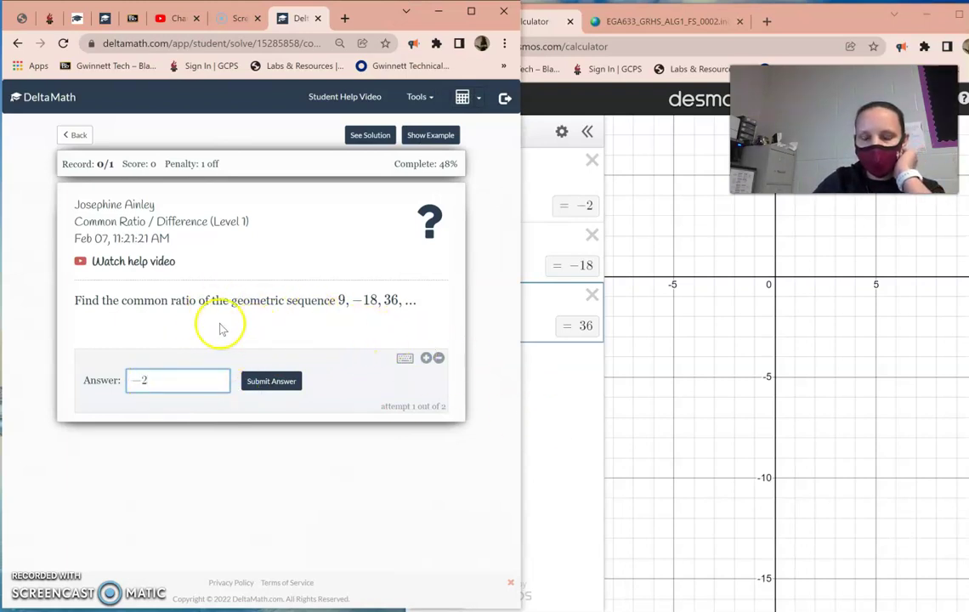
left_click(270, 381)
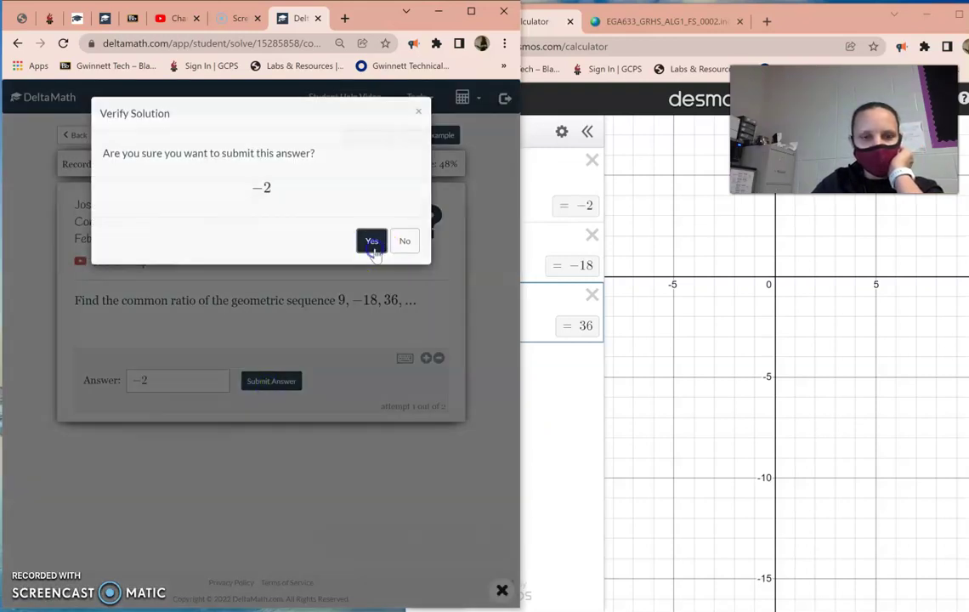
left_click(372, 244)
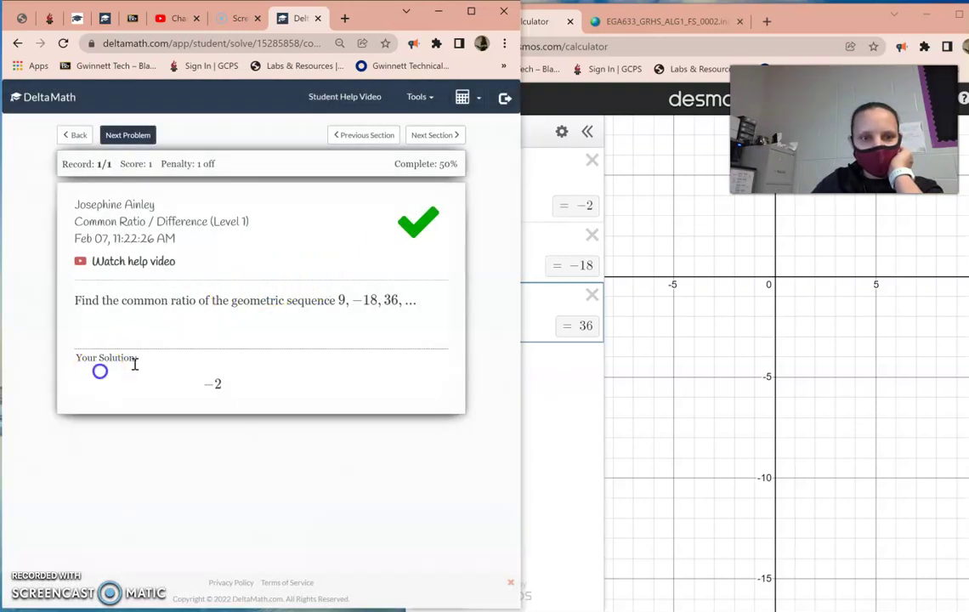
- Load the next common difference problem, show its worked example, and examine the arithmetic sequence 12, 17, 22
left_click(137, 135)
left_click(400, 255)
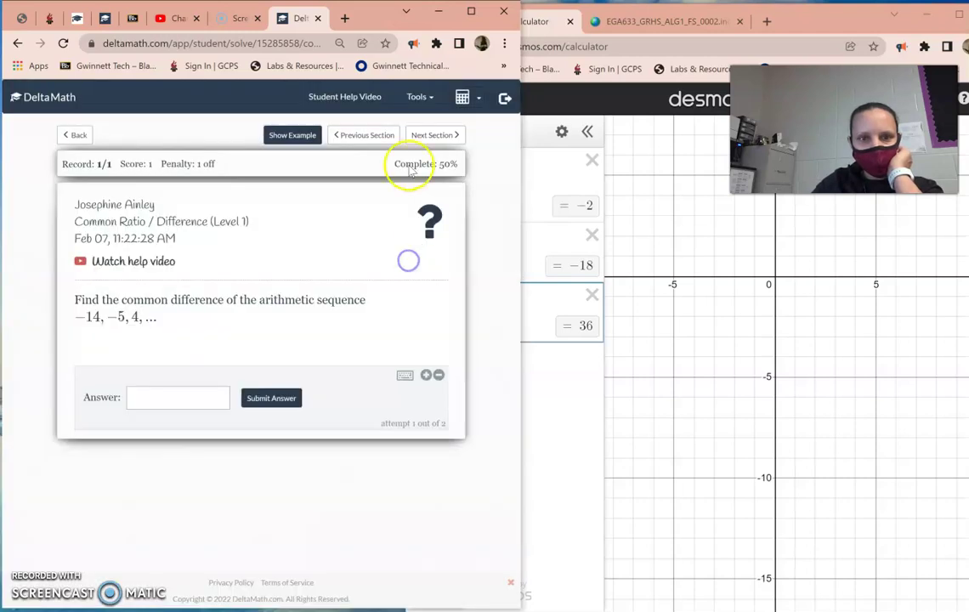
left_click(292, 135)
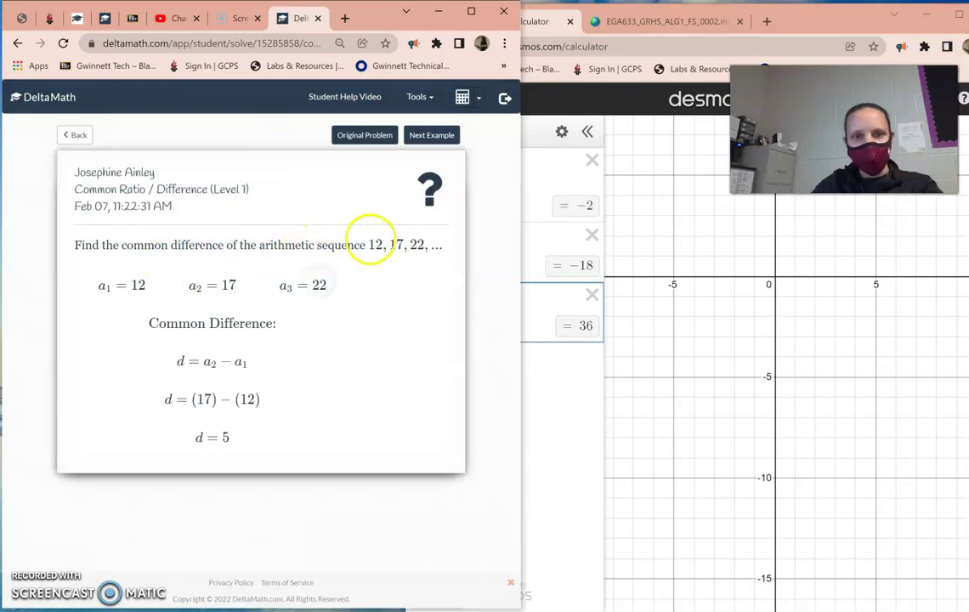
left_click_drag(214, 245, 400, 248)
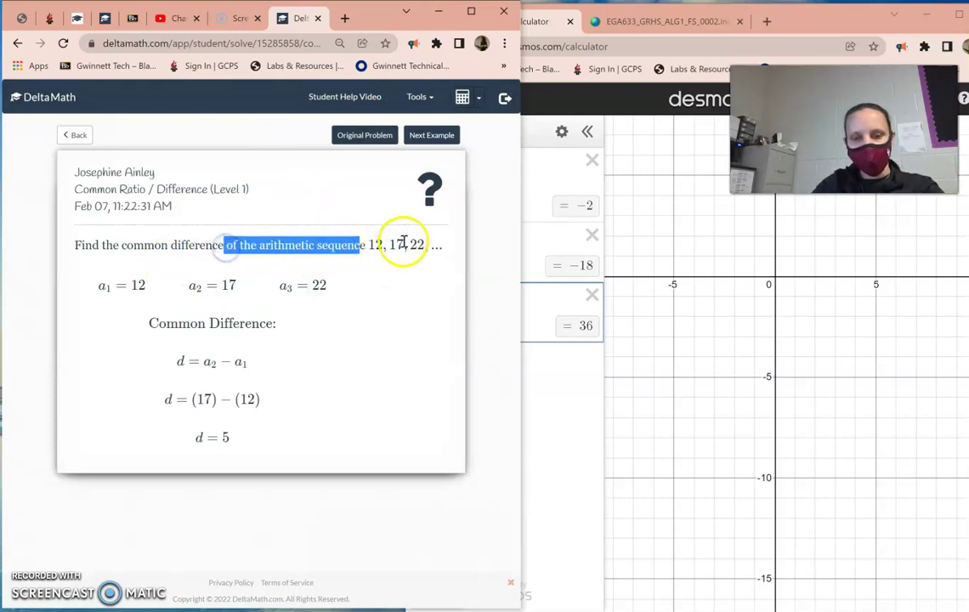
double_click(393, 245)
- In Desmos, subtract the example's first term from its second, 17 − 12, in a new expression
left_click(535, 382)
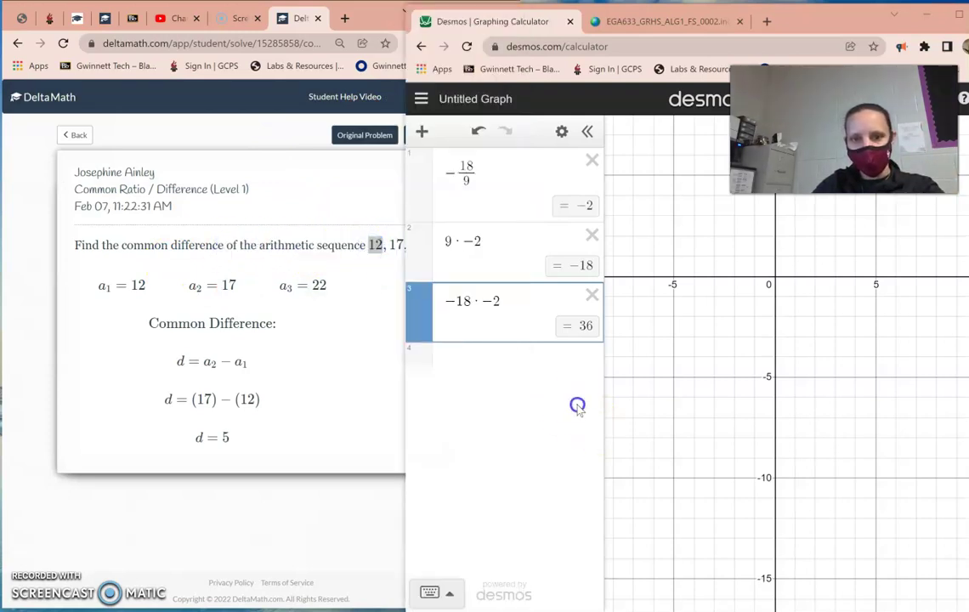
left_click(480, 374)
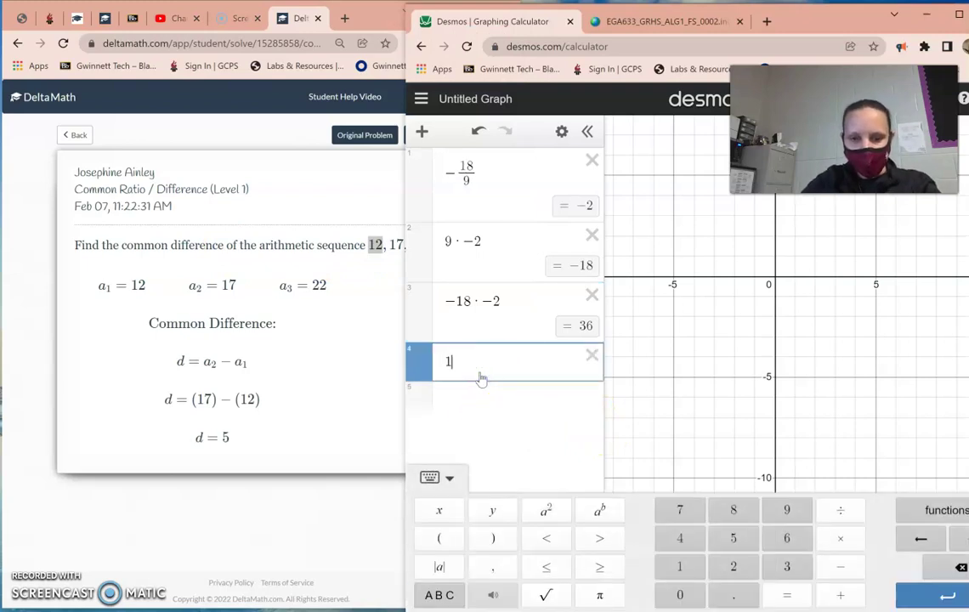
type("17-1")
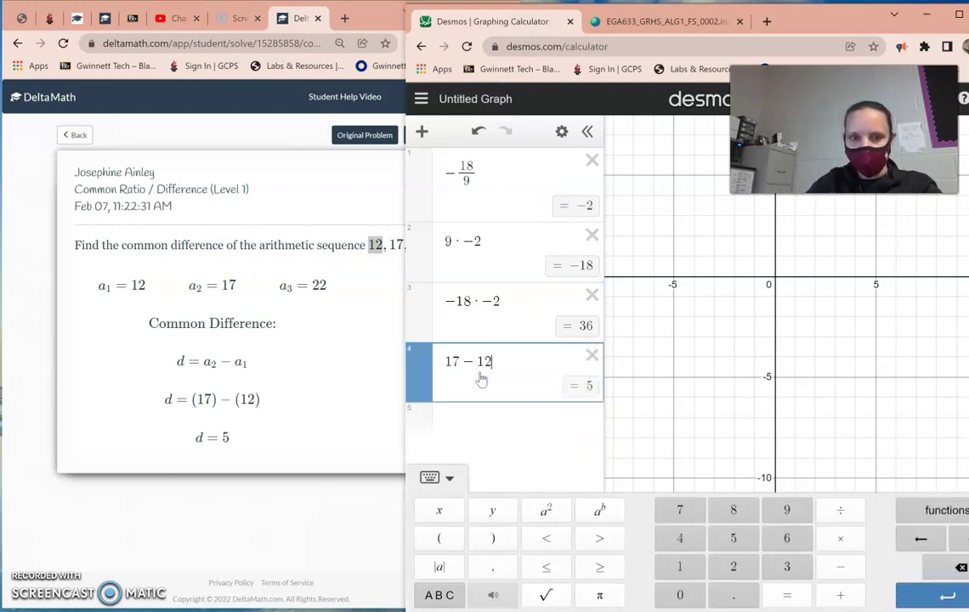
- Compare the DeltaMath example's common difference solution with the Desmos calculation, and return to the assignment list
left_click(372, 252)
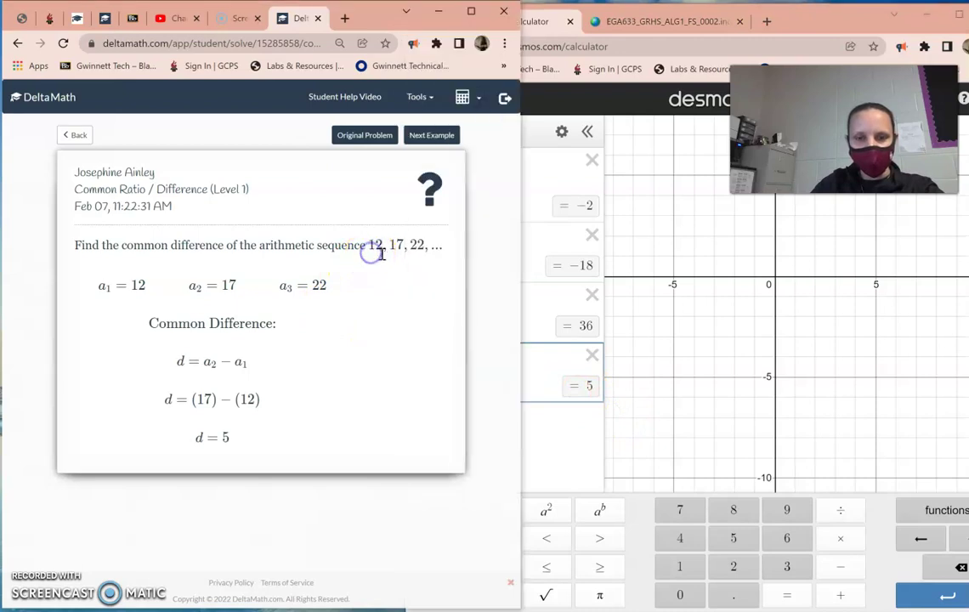
left_click_drag(188, 435, 230, 437)
left_click(523, 418)
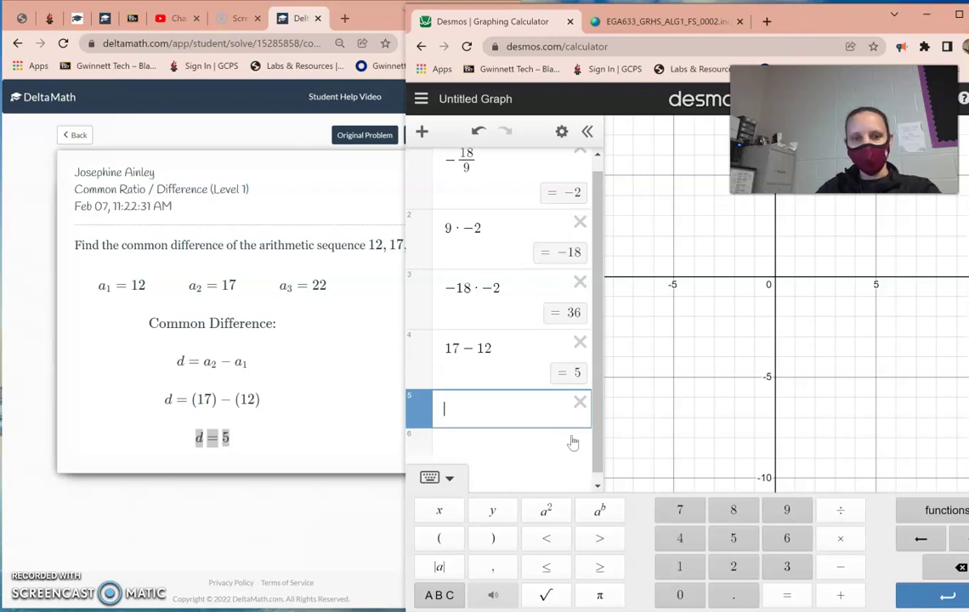
left_click(71, 133)
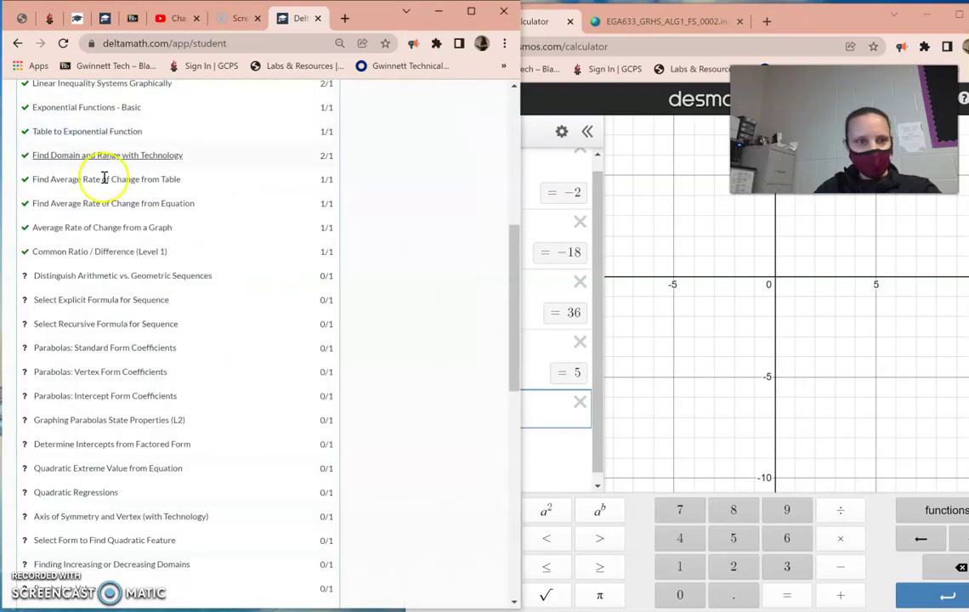
- Open the Distinguish Arithmetic vs. Geometric Sequences problem in DeltaMath, and clear the previous problem's calculations from Desmos
left_click(150, 278)
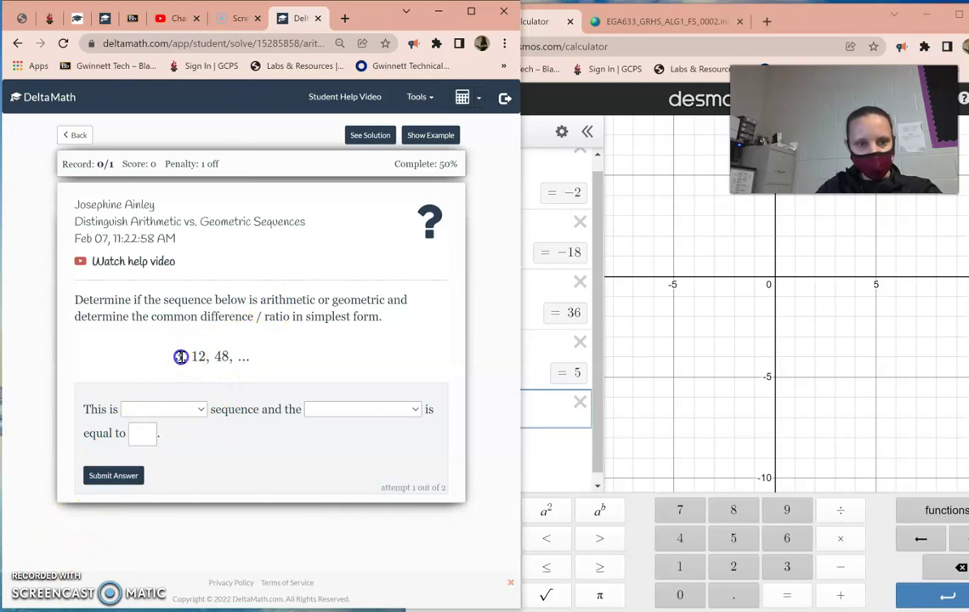
left_click(194, 356)
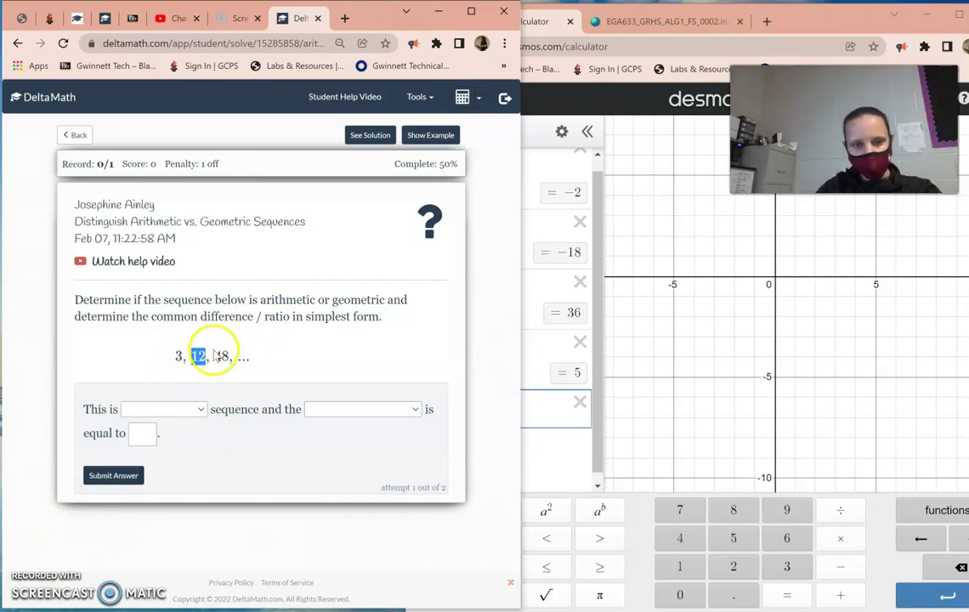
left_click(578, 158)
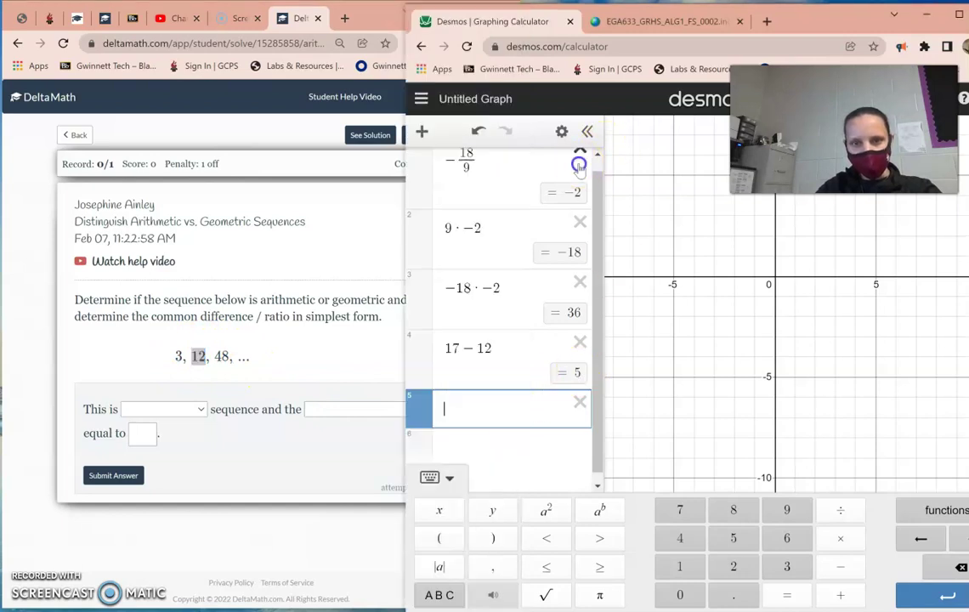
left_click(582, 161)
left_click(581, 161)
left_click(581, 160)
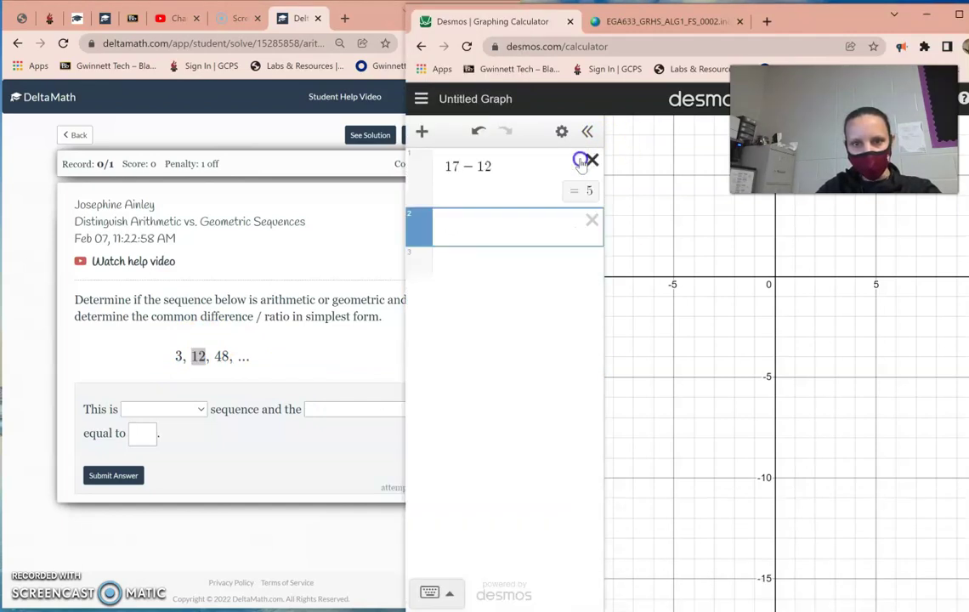
left_click(586, 161)
- In Desmos, calculate the ratio 12/3 and the difference 12 − 3 of the first two terms as separate expressions
left_click(502, 174)
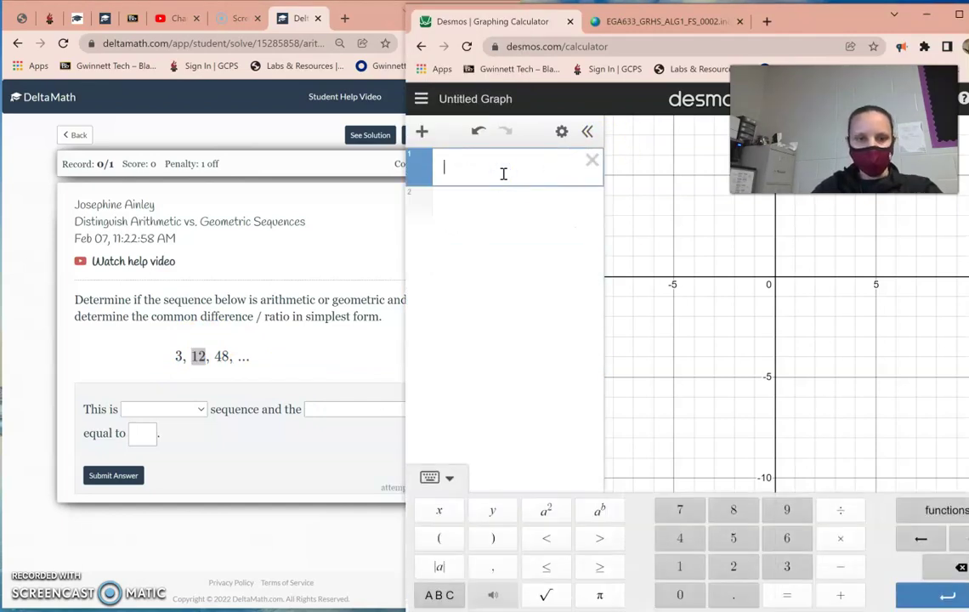
type("12")
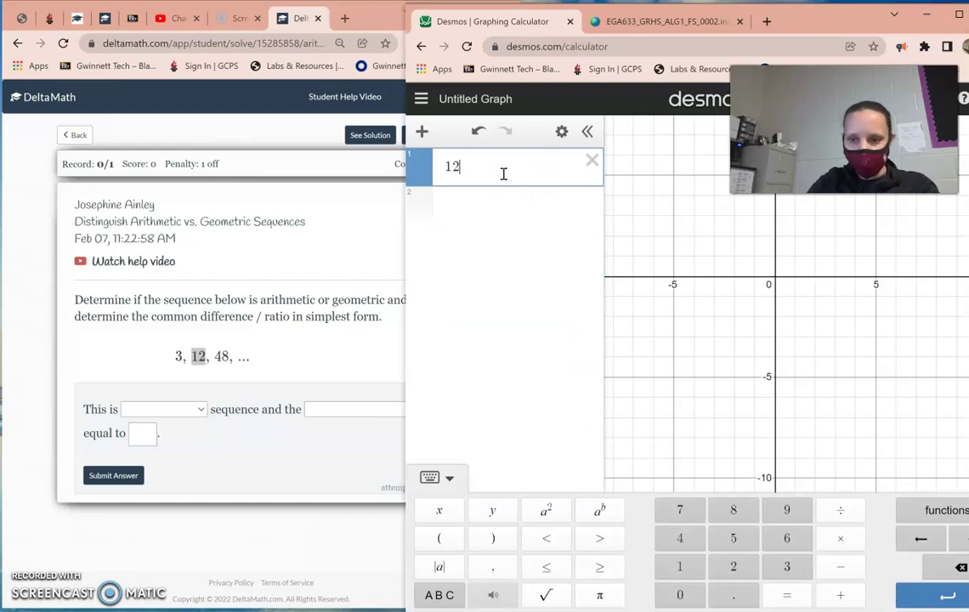
type("/")
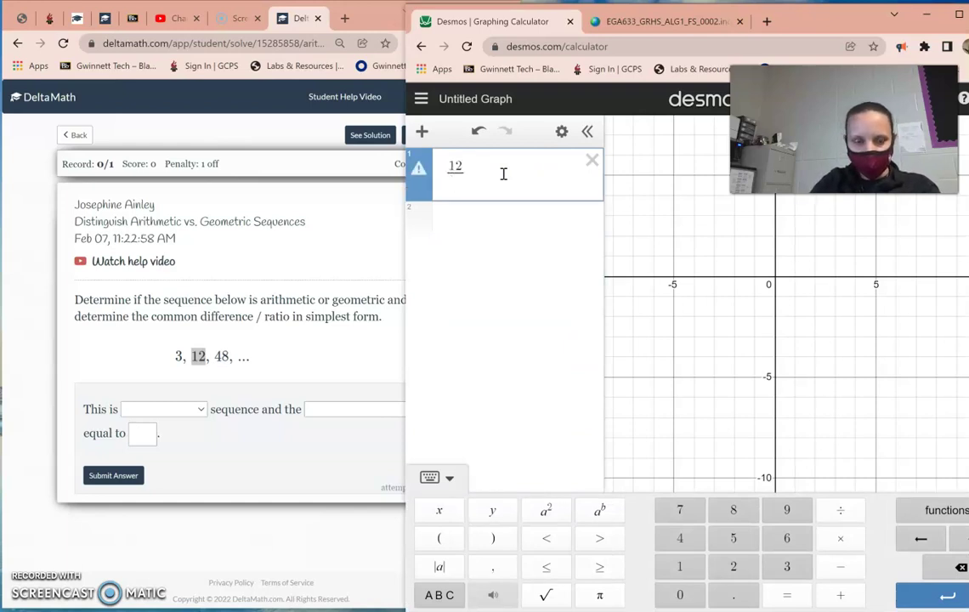
type("3")
left_click(485, 256)
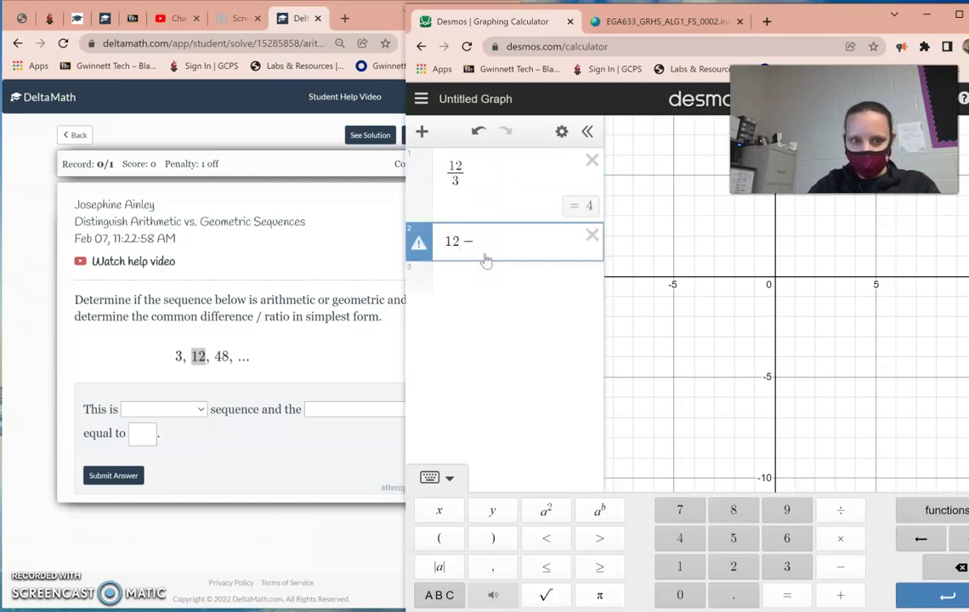
type("12-")
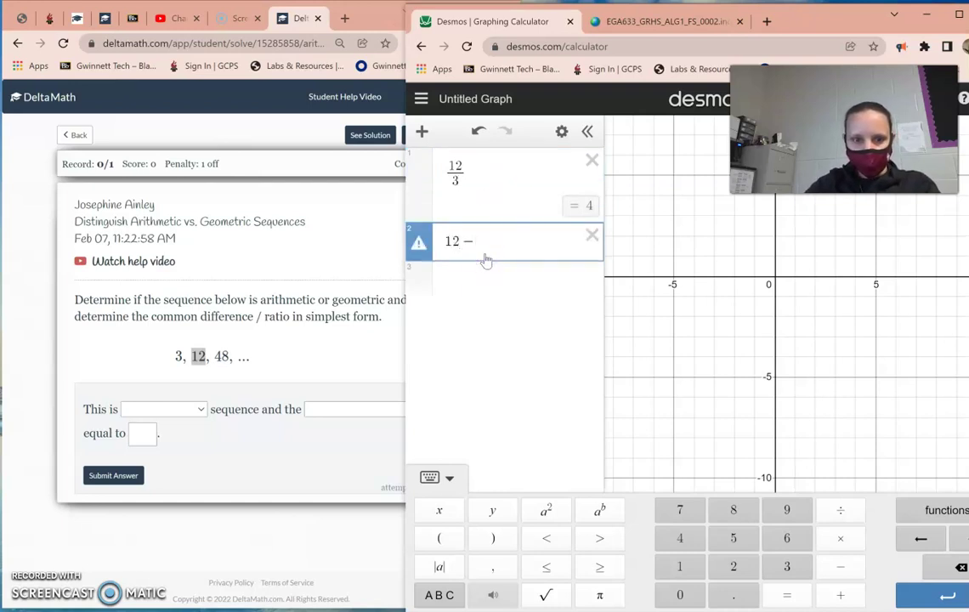
type("3")
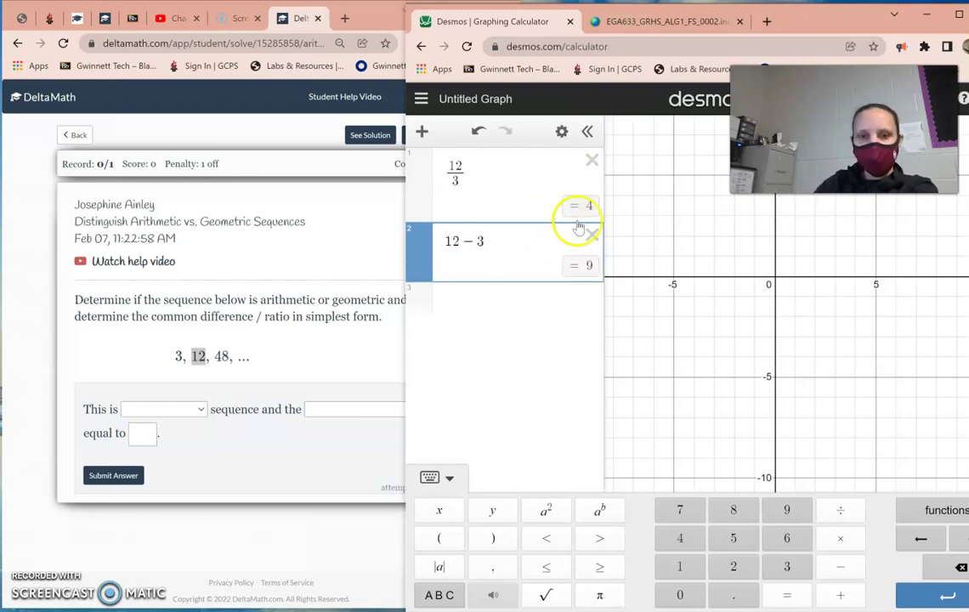
- Test both patterns against the third term by calculating 3 · 4 · 4 and 3 + 9 + 9 in new expressions
left_click(503, 311)
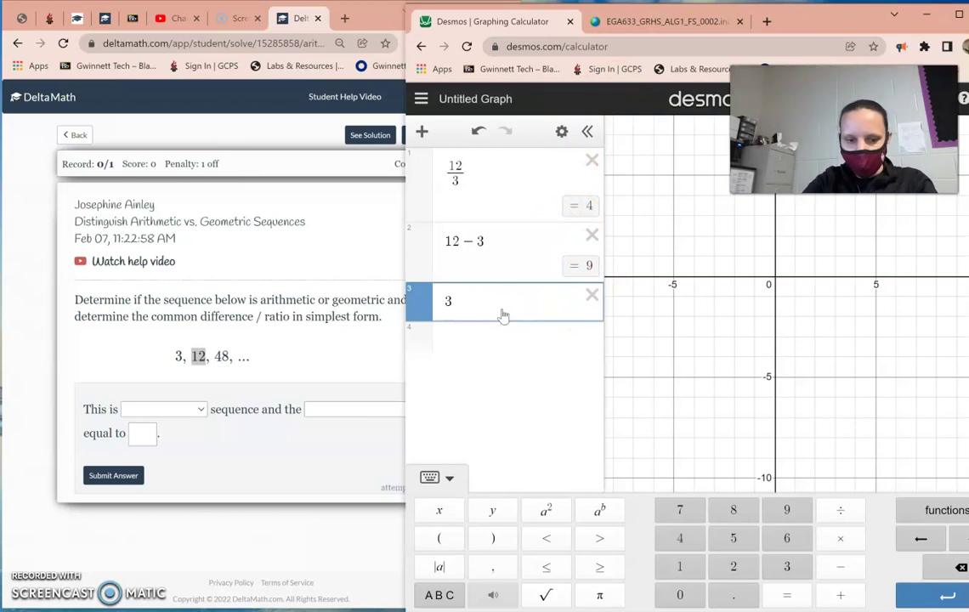
type("3*4")
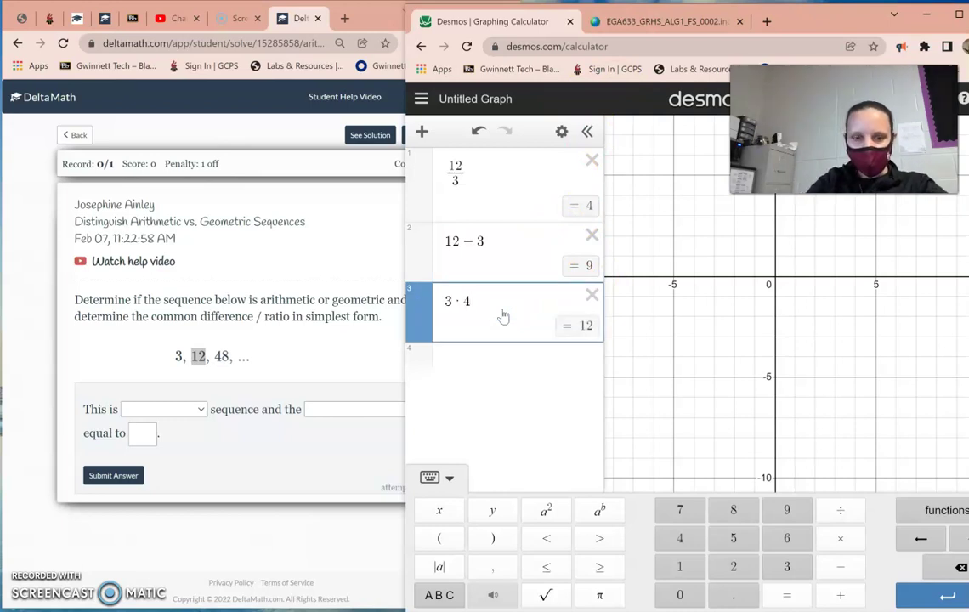
type("*4")
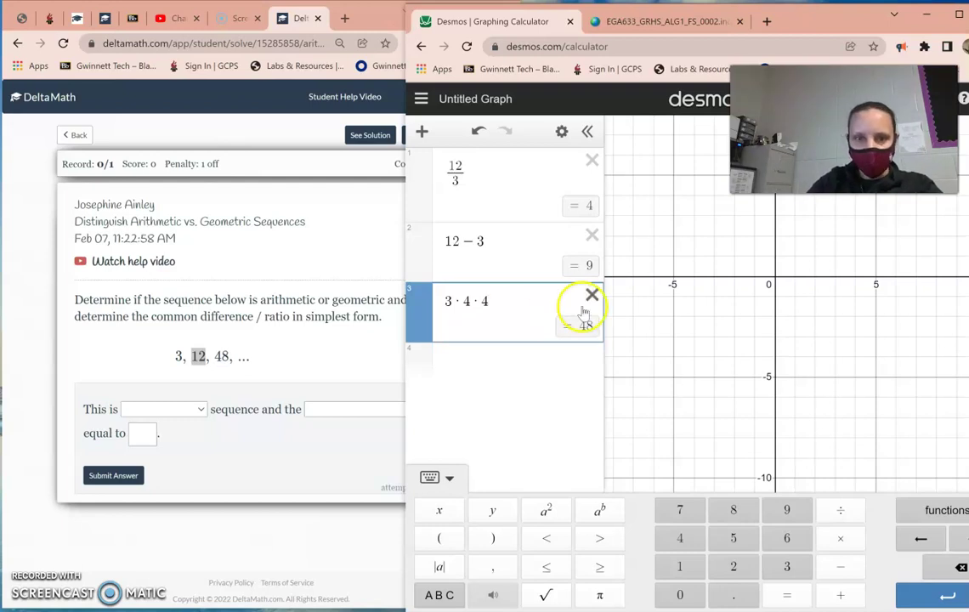
left_click(501, 253)
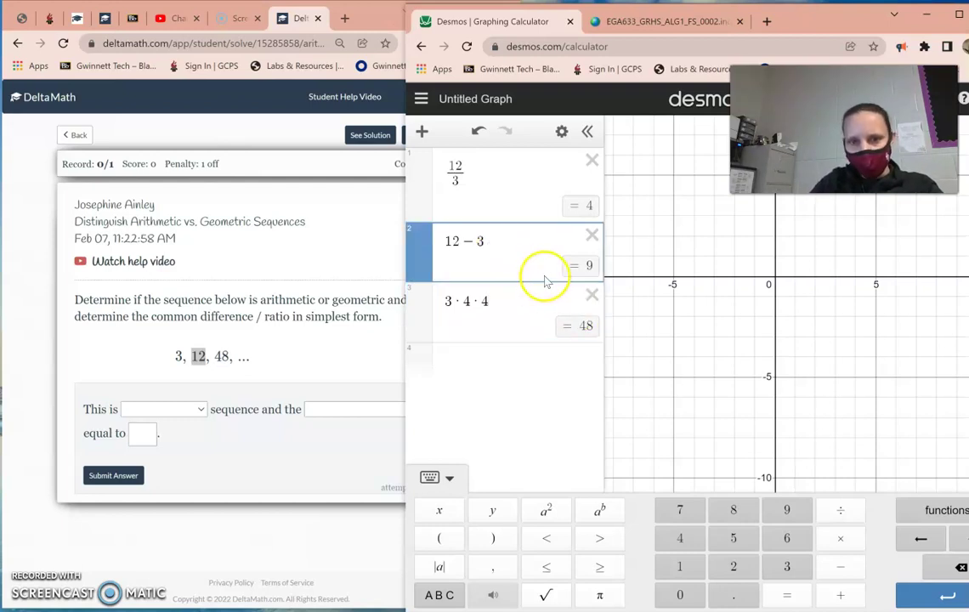
left_click(467, 366)
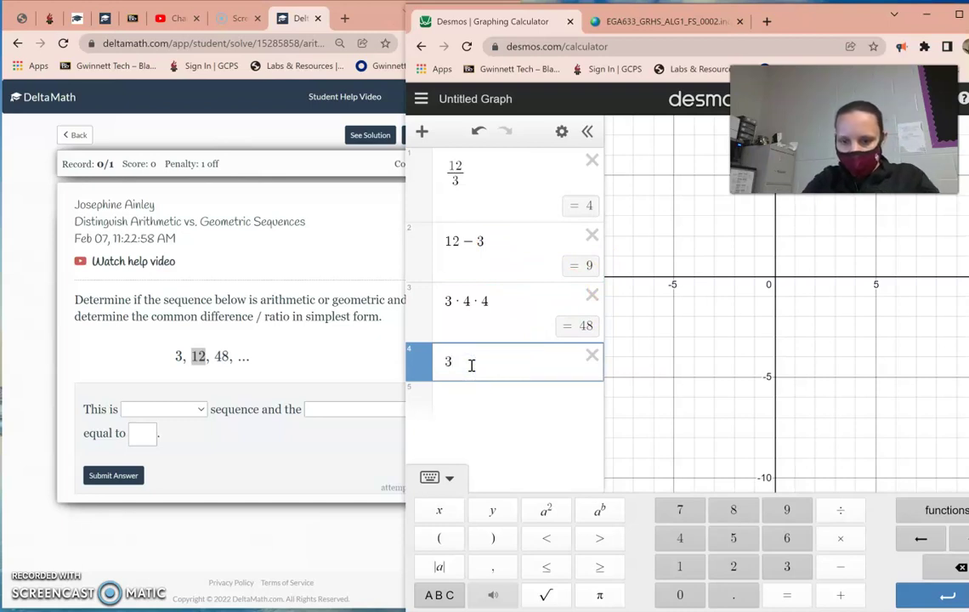
type("3 + 9")
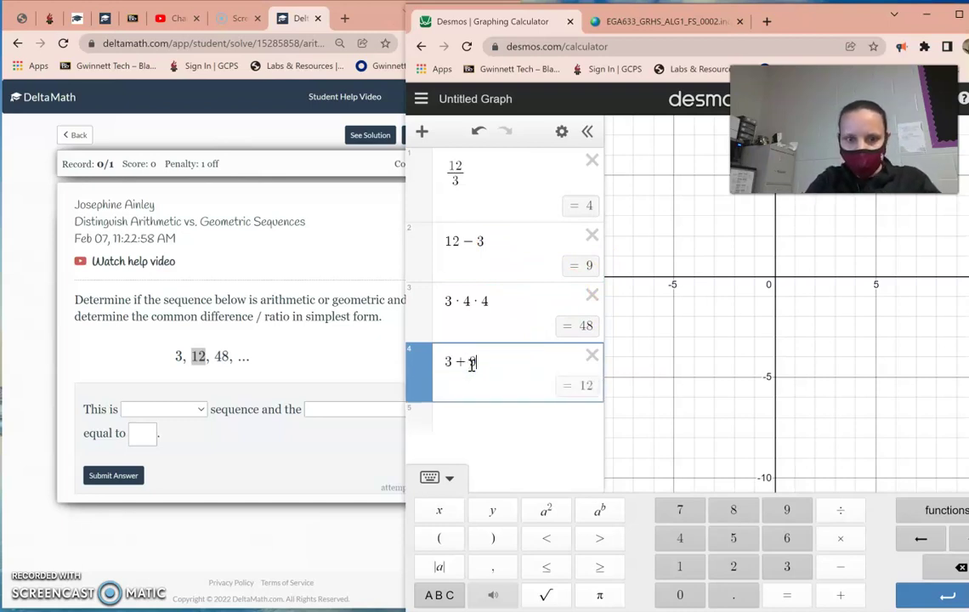
type("+ ")
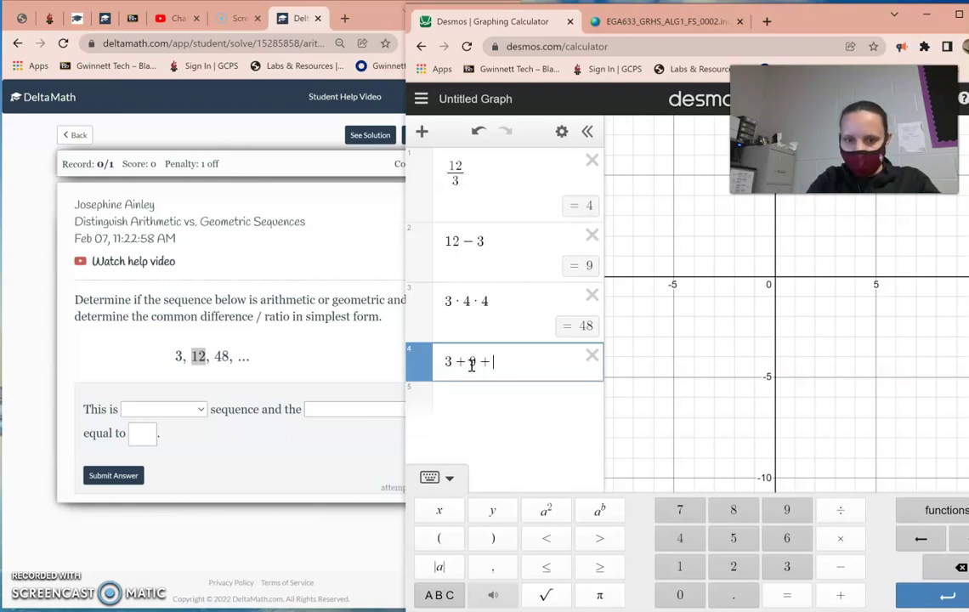
type("9")
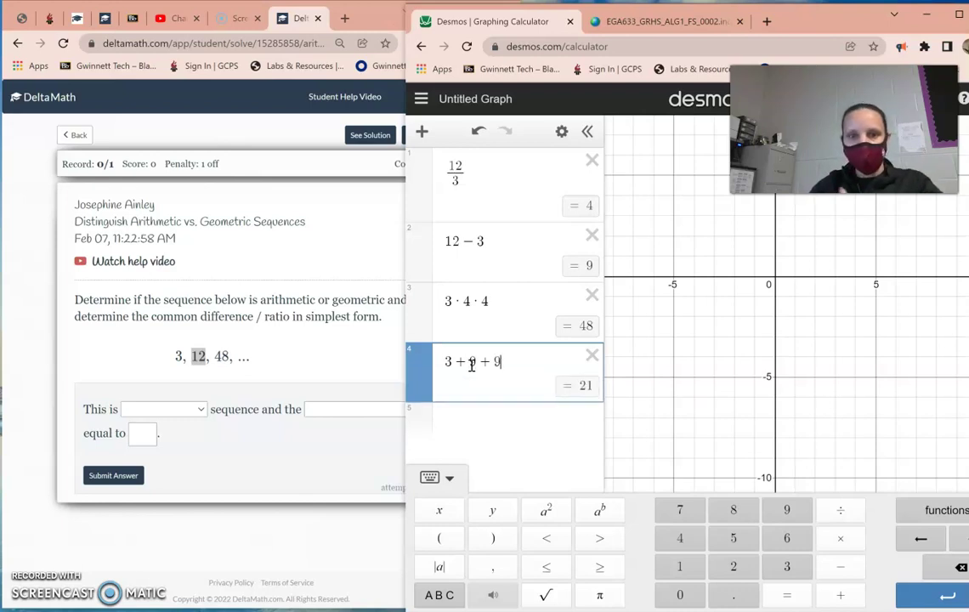
- In DeltaMath, complete the answer as a geometric sequence with a common ratio equal to 4
left_click(147, 429)
left_click(155, 413)
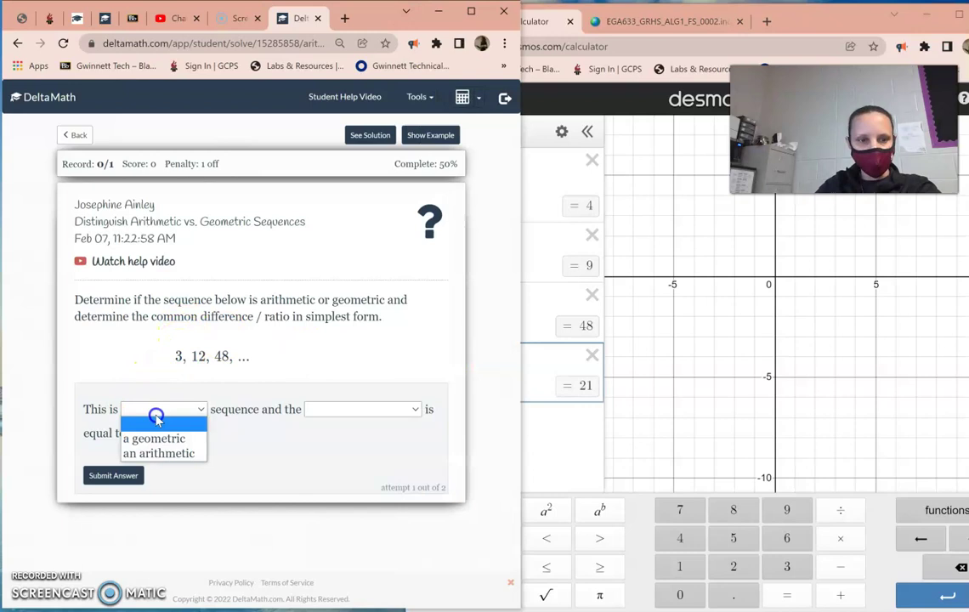
left_click(162, 439)
left_click(330, 414)
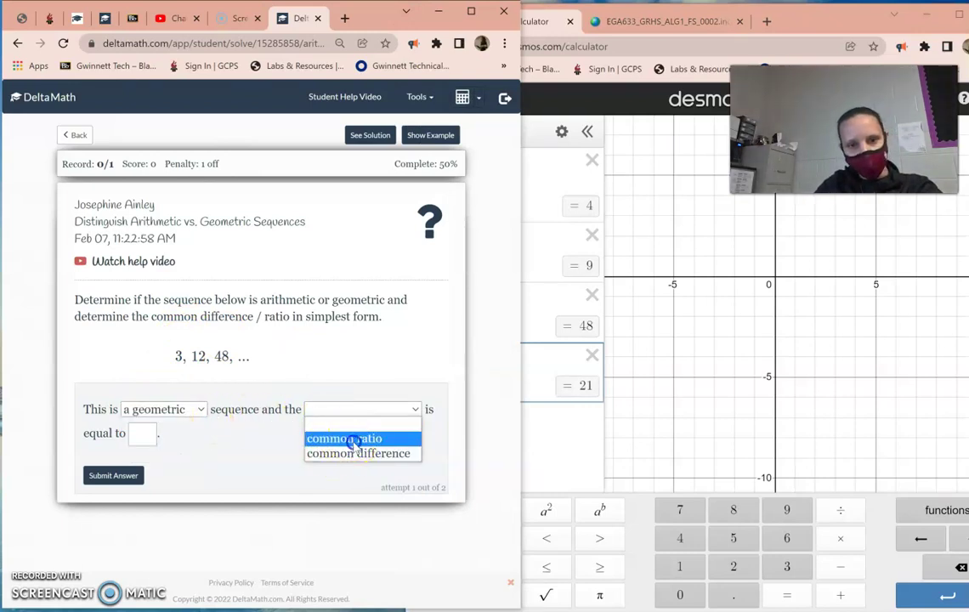
left_click(352, 439)
left_click(147, 433)
left_click(551, 451)
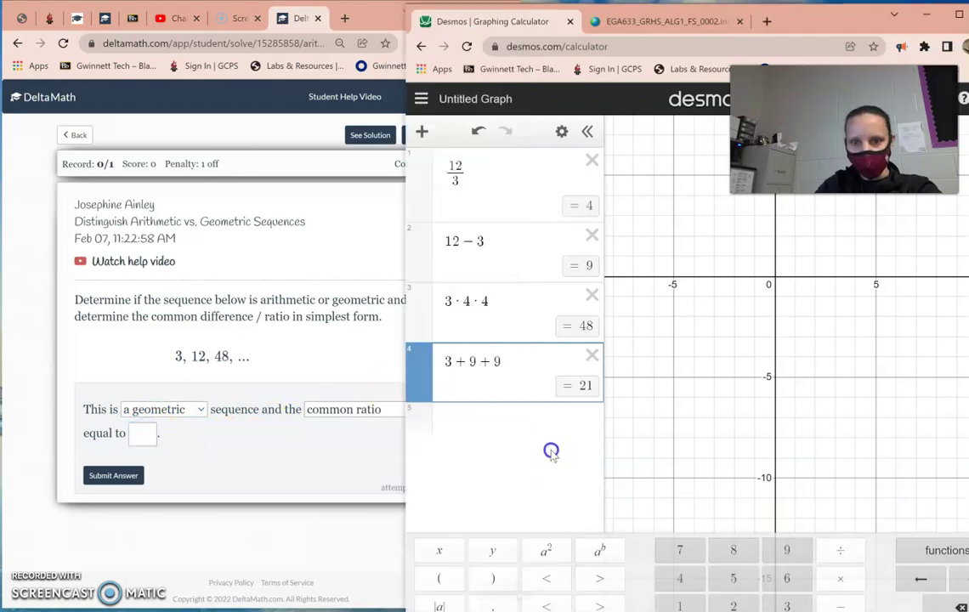
left_click(142, 434)
type("4")
- Check the answer against the Desmos calculations, submit it in DeltaMath, and confirm the submission
left_click(564, 422)
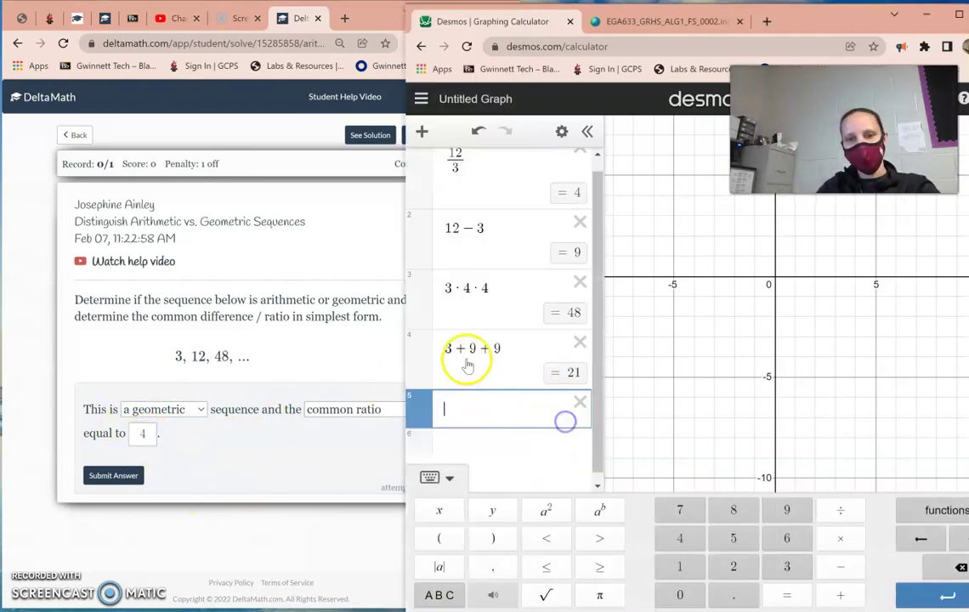
left_click(294, 452)
left_click(119, 476)
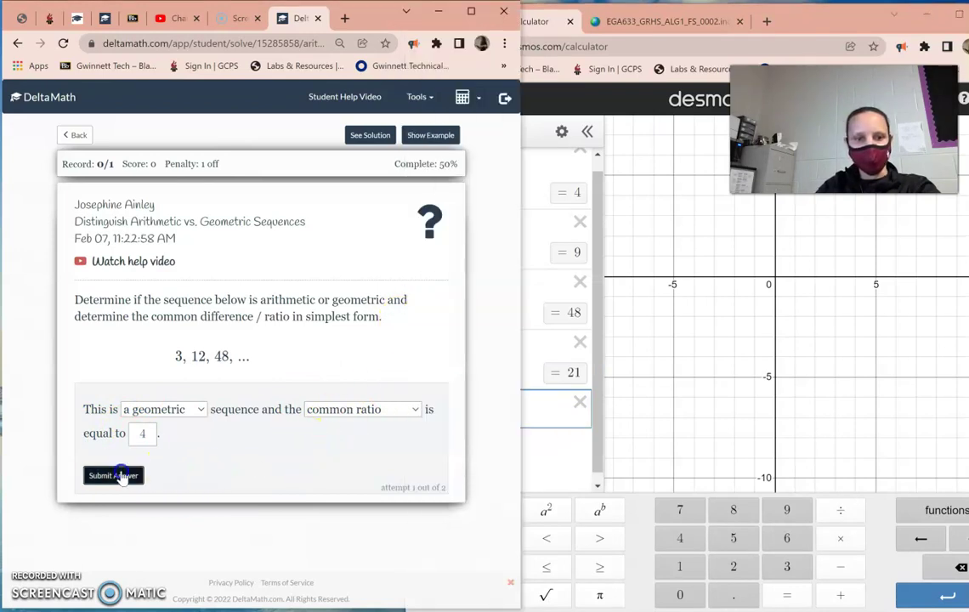
left_click(373, 233)
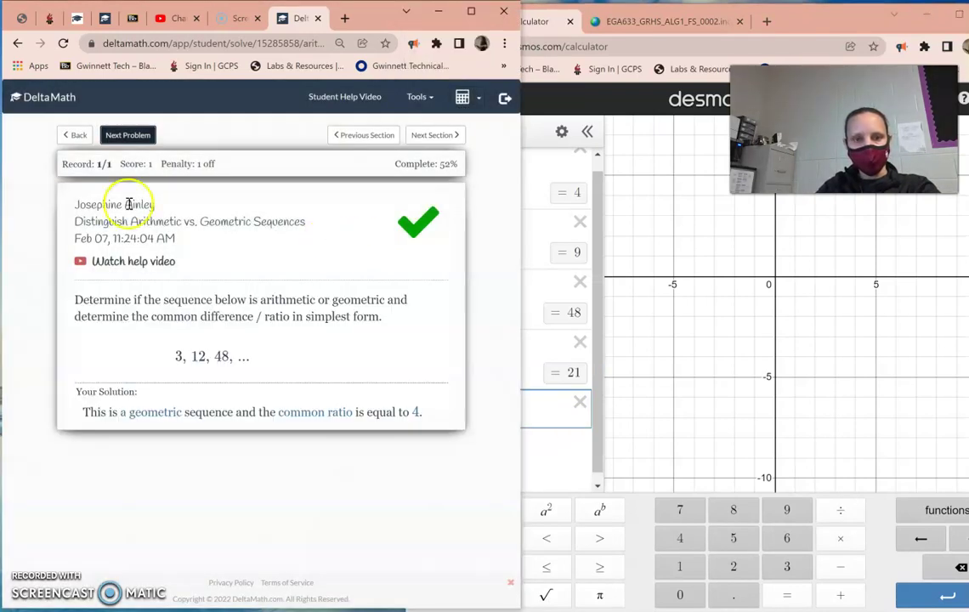
- Open the Select Explicit Formula for Sequence problem from the assignment list, and clear all expressions in Desmos
left_click(75, 134)
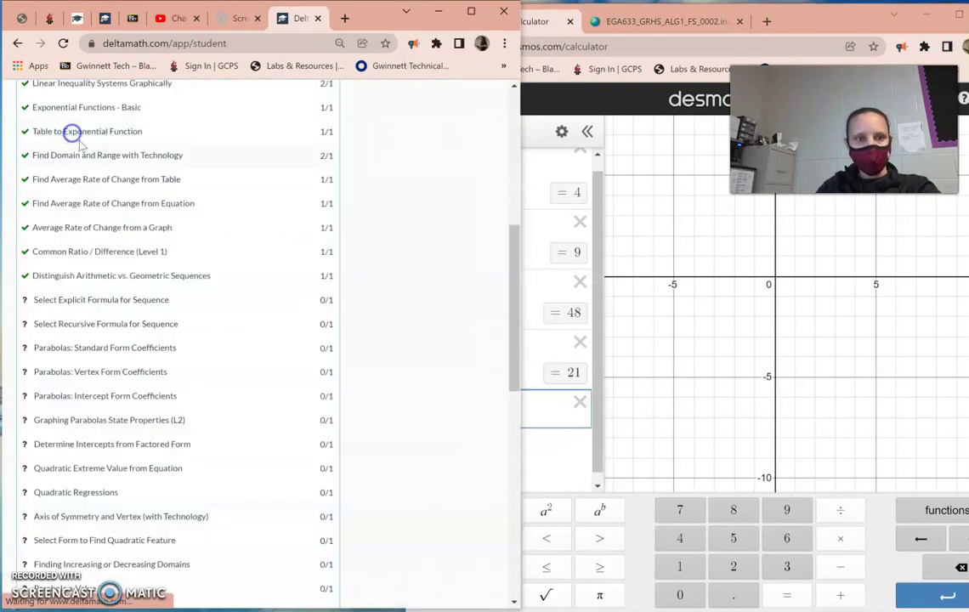
left_click(99, 299)
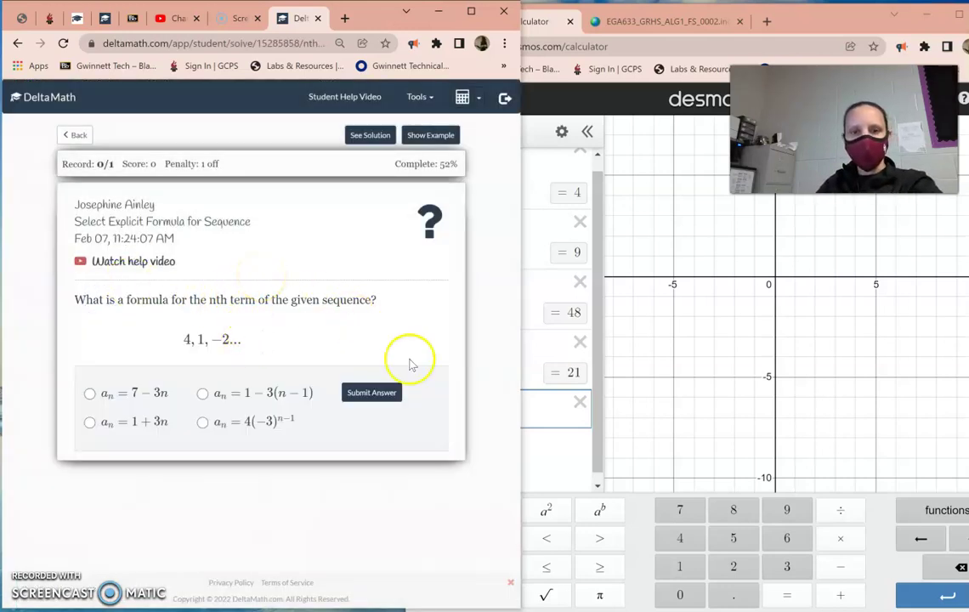
left_click(580, 402)
left_click(593, 353)
left_click(592, 295)
left_click(593, 231)
left_click(588, 173)
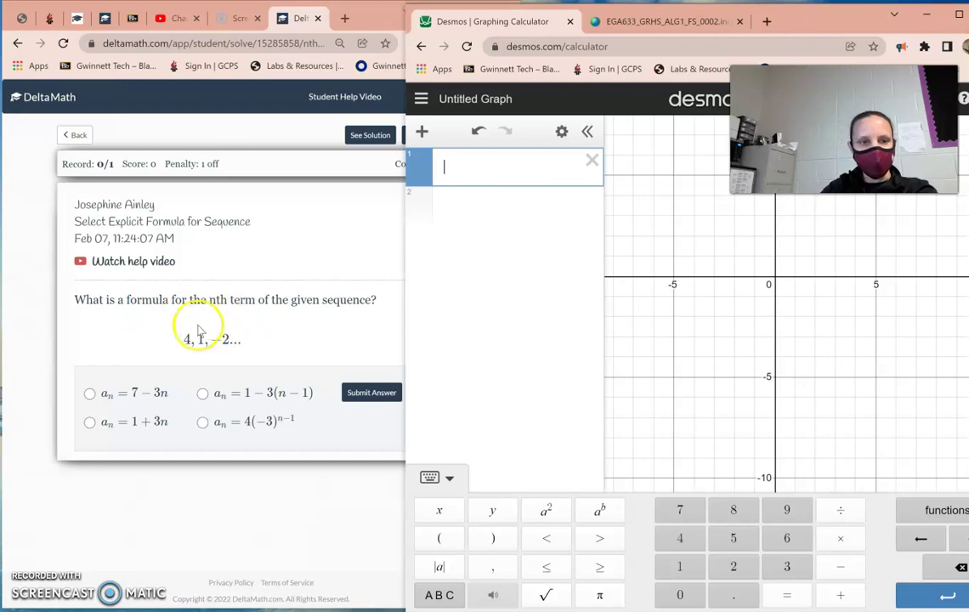
- Read the nth term question in DeltaMath and match the term numbers n = 1, 2, 3 to the sequence 4, 1, −2
left_click(124, 319)
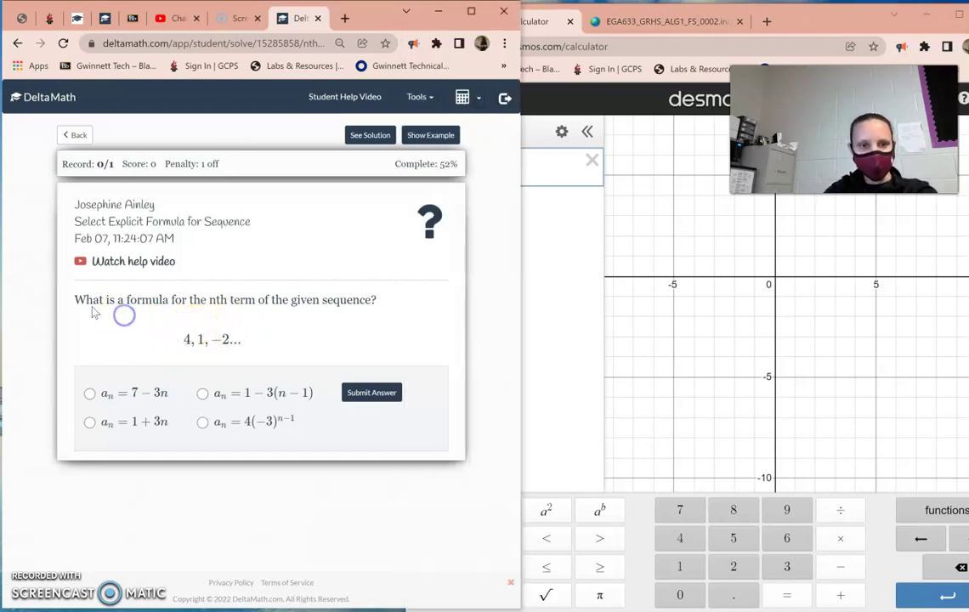
left_click_drag(80, 302, 376, 305)
left_click(242, 340)
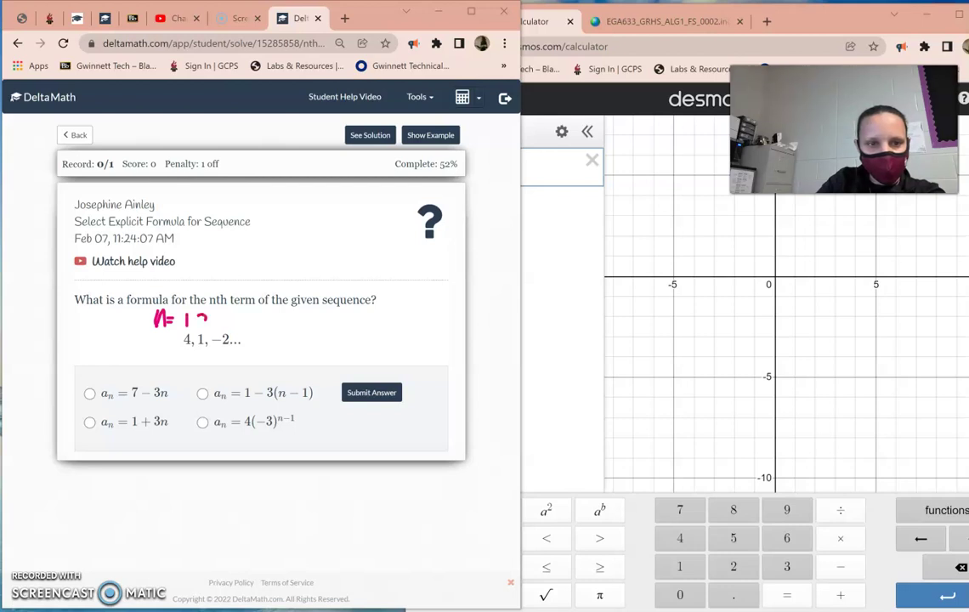
left_click_drag(203, 322, 209, 324)
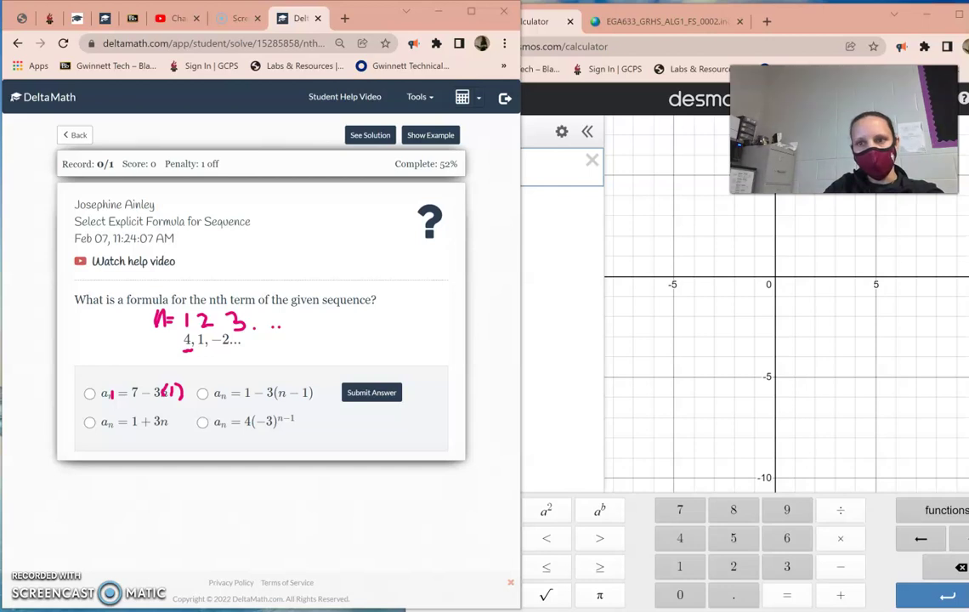
- Copy the answer option 7 − 3n from DeltaMath into the first Desmos expression
left_click(544, 375)
left_click_drag(174, 394, 134, 400)
key("ctrl+c")
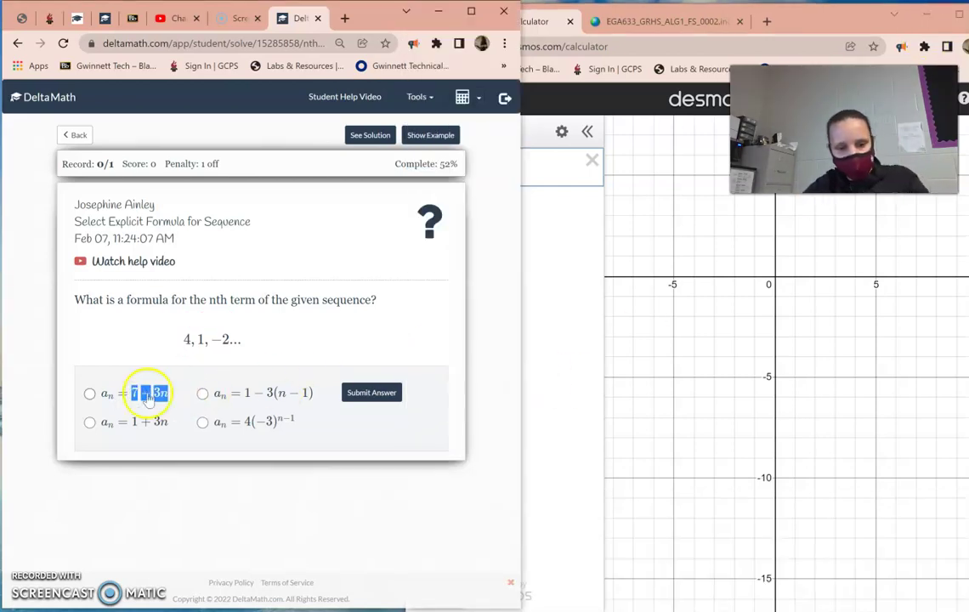
left_click(539, 180)
key("ctrl+v")
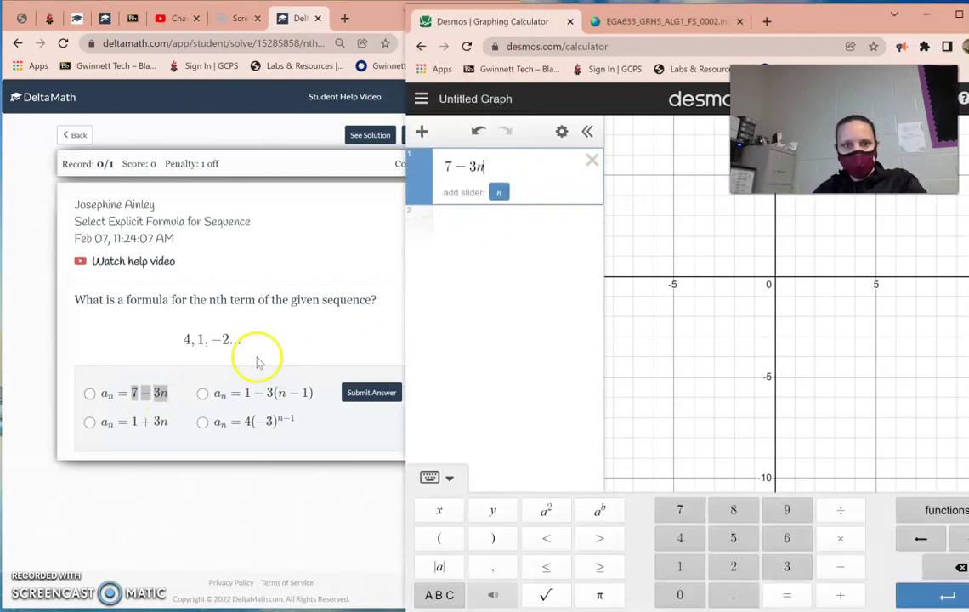
- Copy the answer option 1 − 3(n − 1) from DeltaMath into a second Desmos expression
left_click_drag(314, 395, 247, 400)
key("ctrl+c")
left_click(543, 247)
left_click(538, 238)
key("ctrl+v")
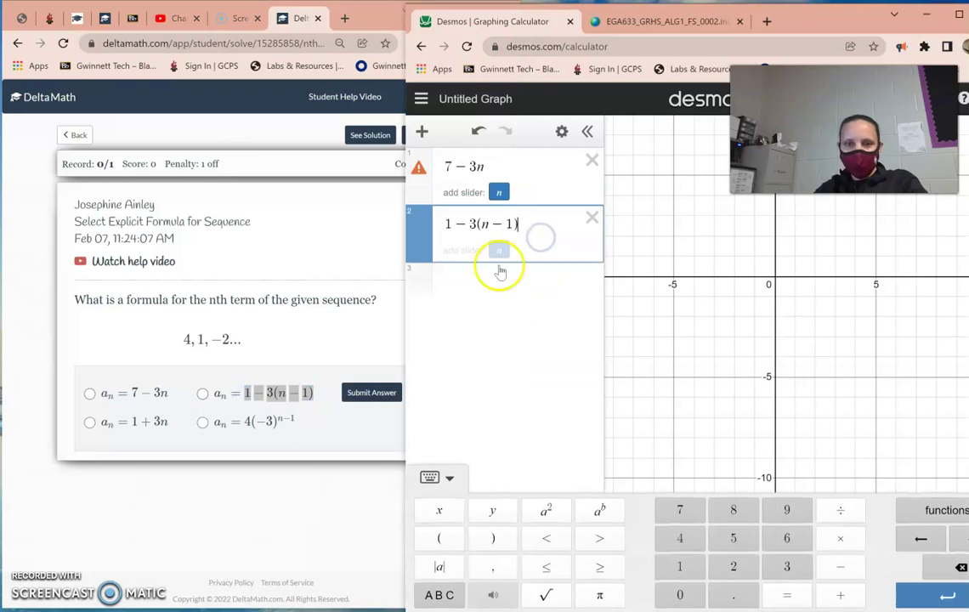
- Copy the answer option 1 + 3n from DeltaMath into a third Desmos expression
left_click_drag(168, 422, 134, 425)
key("ctrl+c")
left_click(534, 299)
key("ctrl+v")
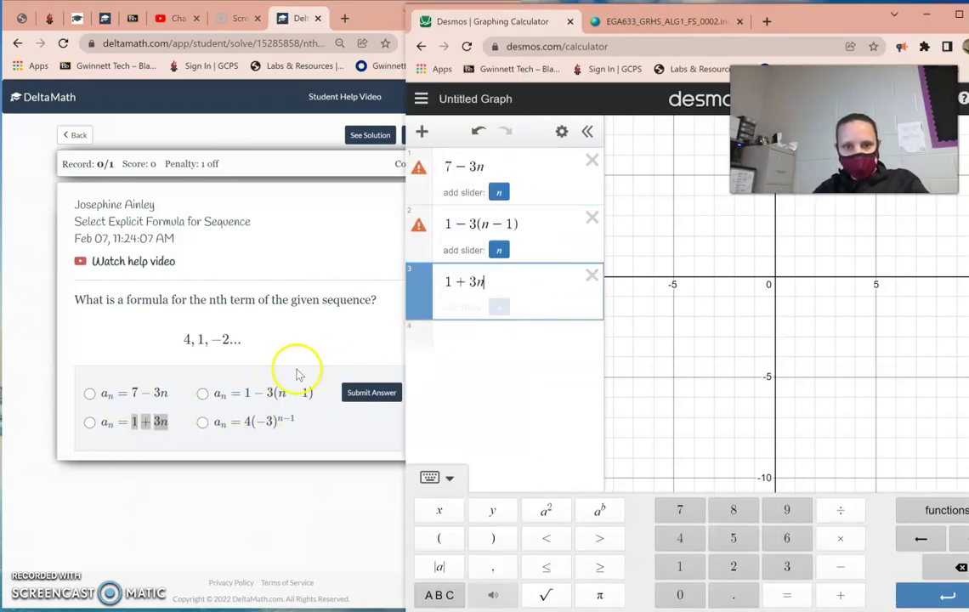
- Copy the answer option 4(−3)^(n−1) into a fourth Desmos expression, correct its exponent to n − 1, and remove the extra empty expression
left_click_drag(297, 420, 244, 422)
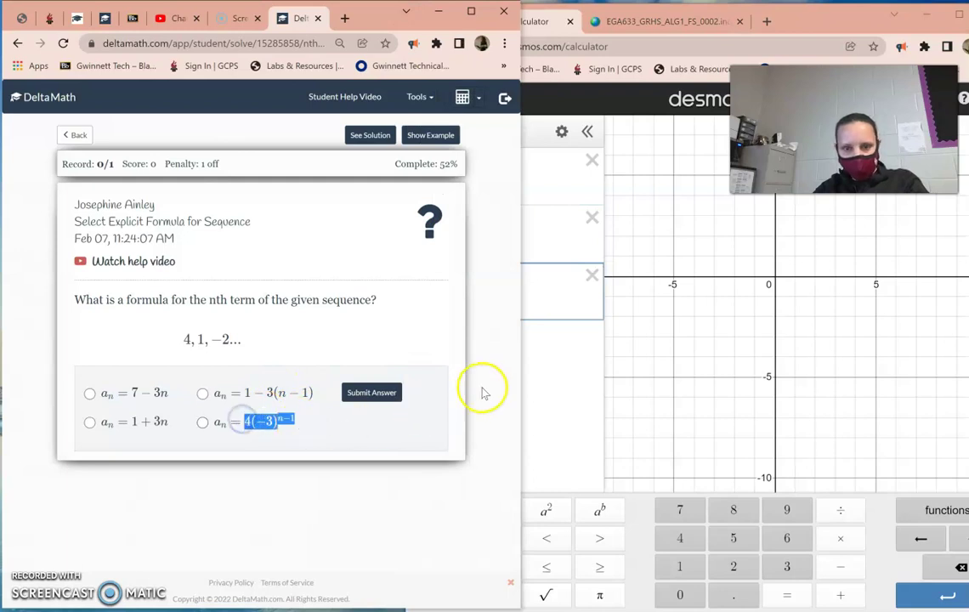
key("ctrl+c")
left_click(538, 344)
key("ctrl+v")
left_click_drag(481, 380, 443, 381)
key("BackSpace")
left_click(492, 344)
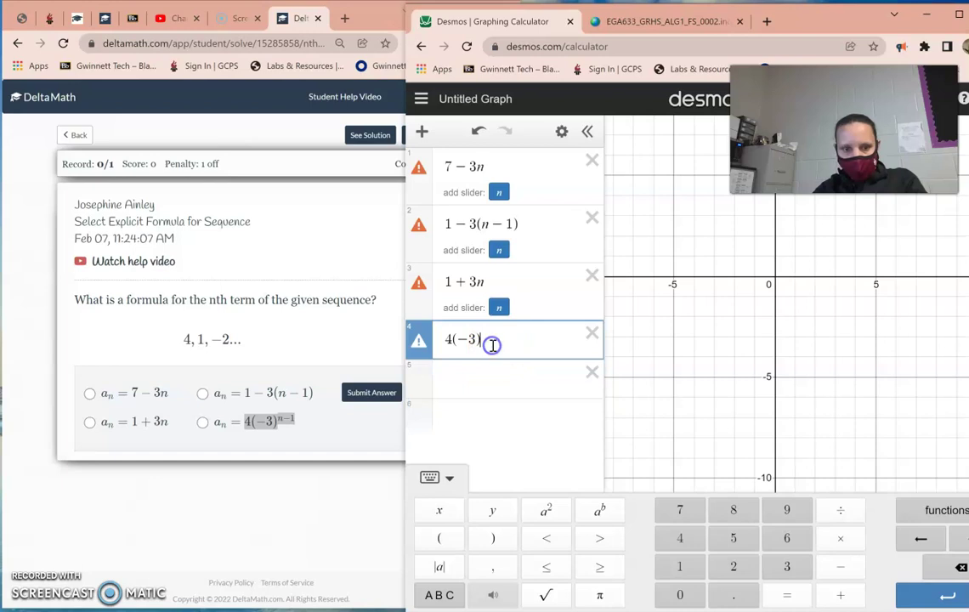
left_click(490, 340)
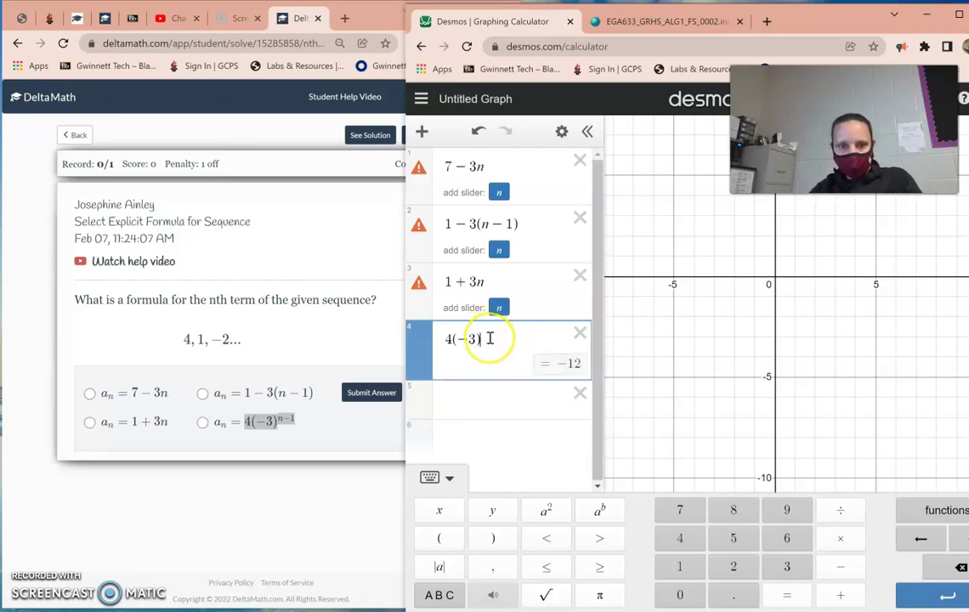
type("^n-1")
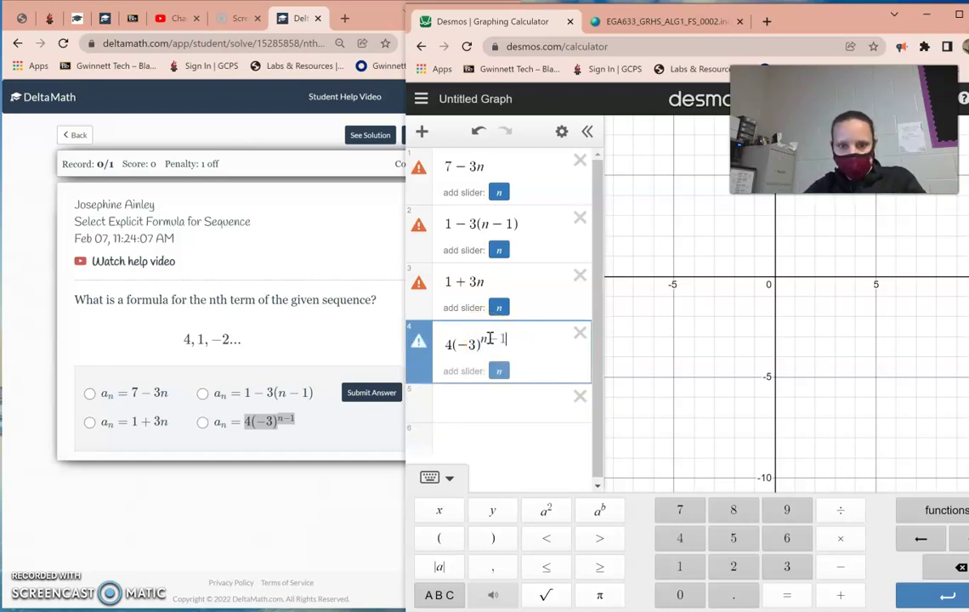
left_click(579, 396)
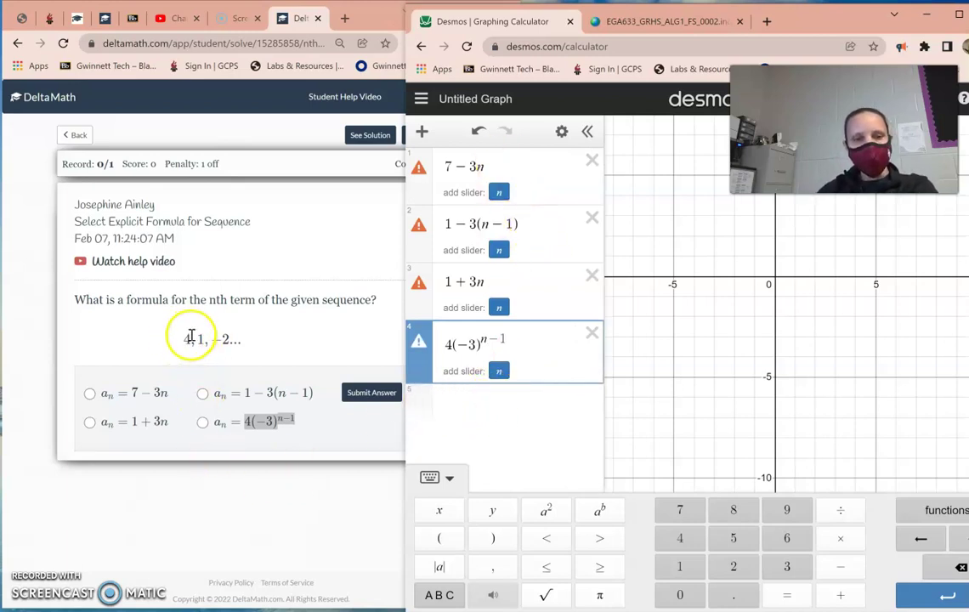
- Replace n in the first Desmos expression, 7 − 3n, with (1), (2) and then (−2)
left_click(491, 167)
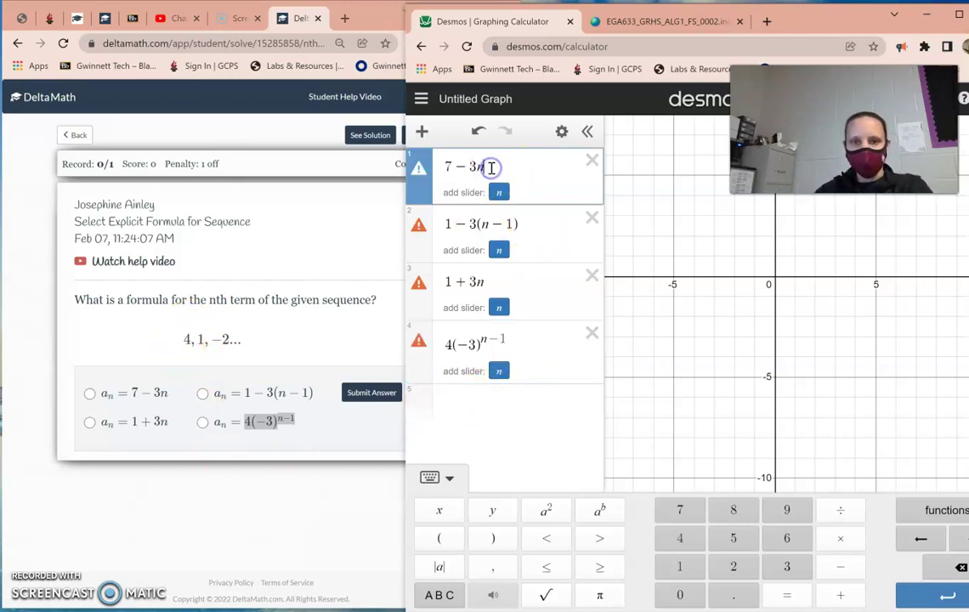
key("BackSpace")
type("(")
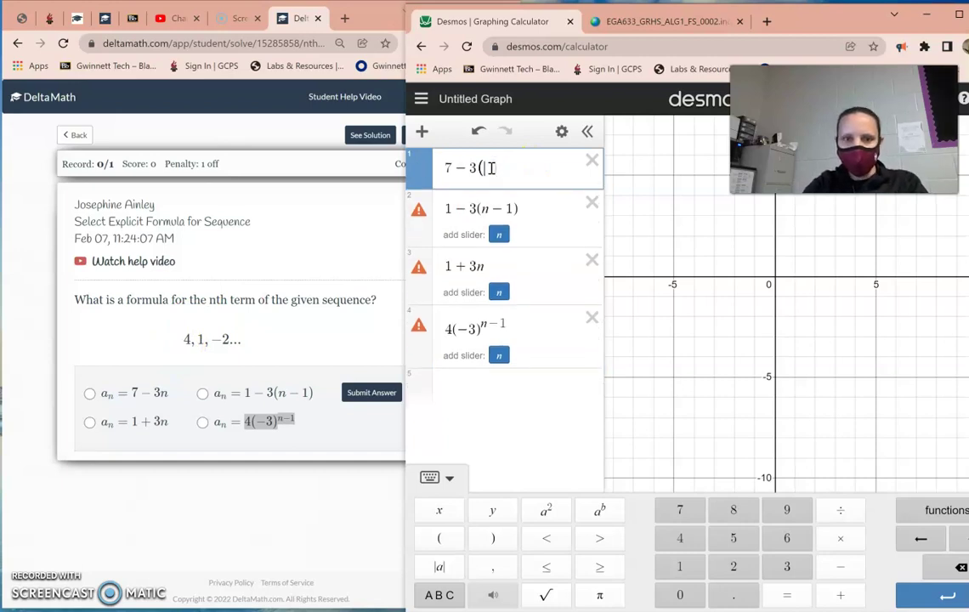
type("1")
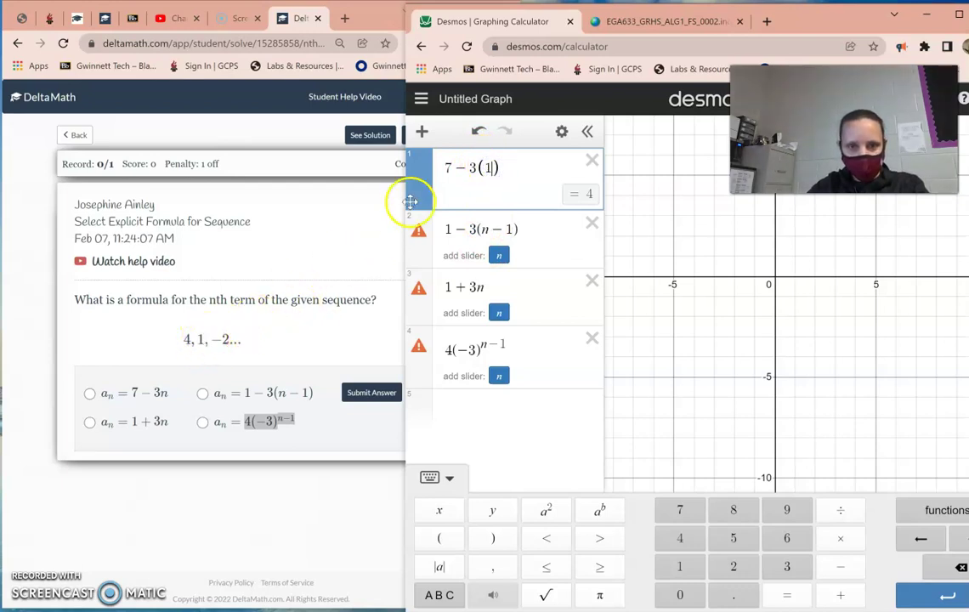
key("BackSpace")
type("2")
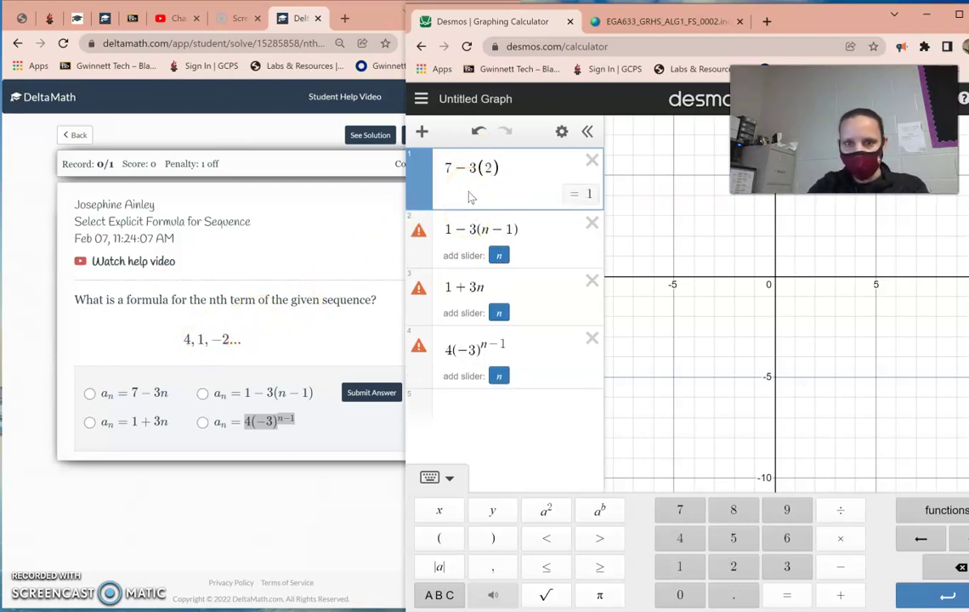
key("BackSpace")
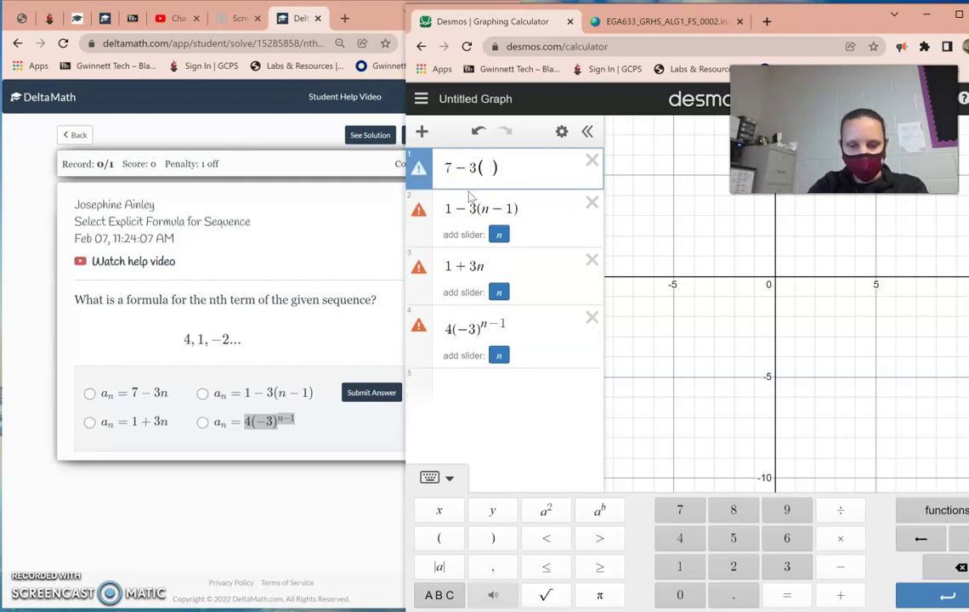
type("-2")
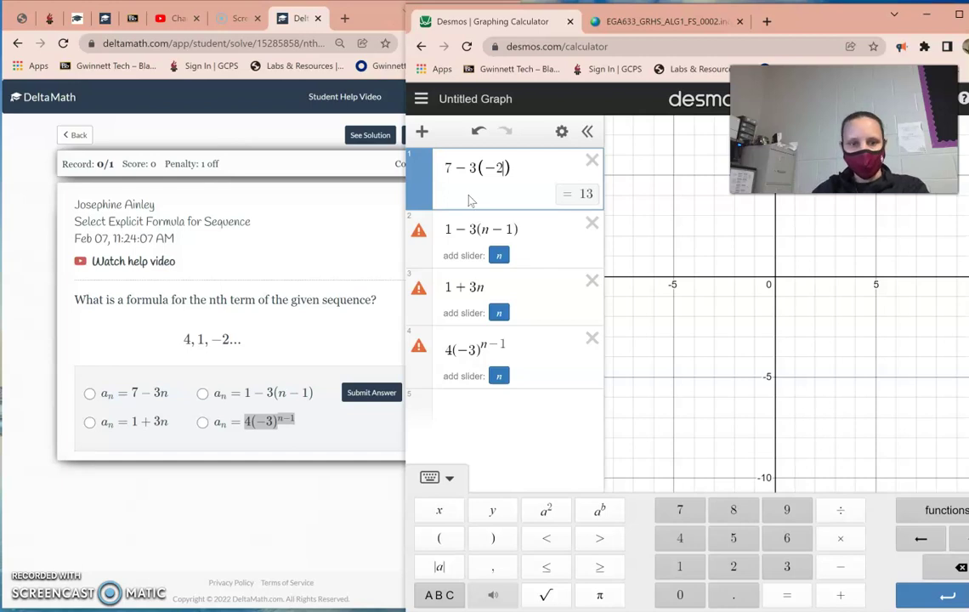
- Evaluate the second Desmos expression, 1 − 3(n − 1), by replacing n with (1)
left_click(490, 231)
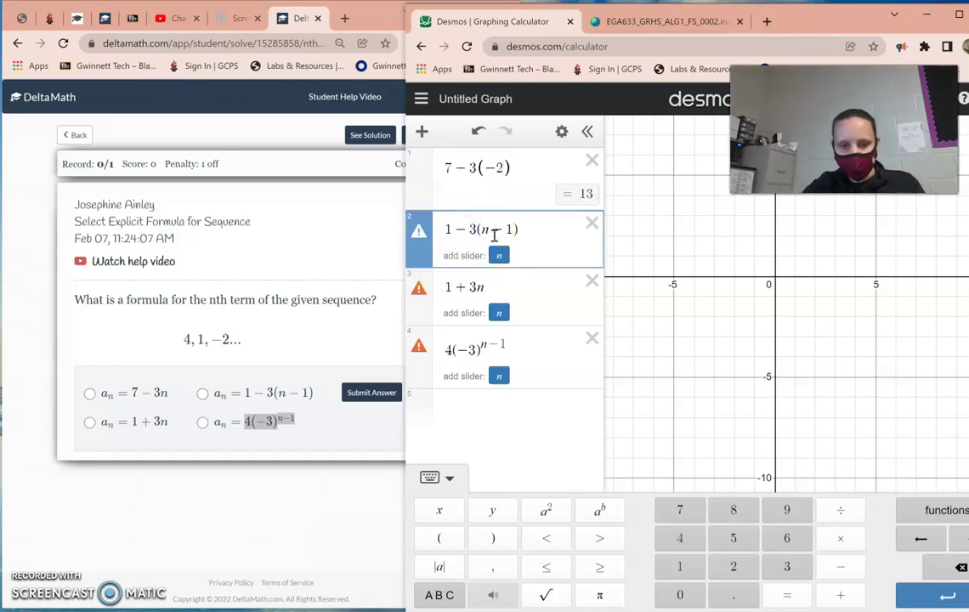
key("BackSpace")
type("(")
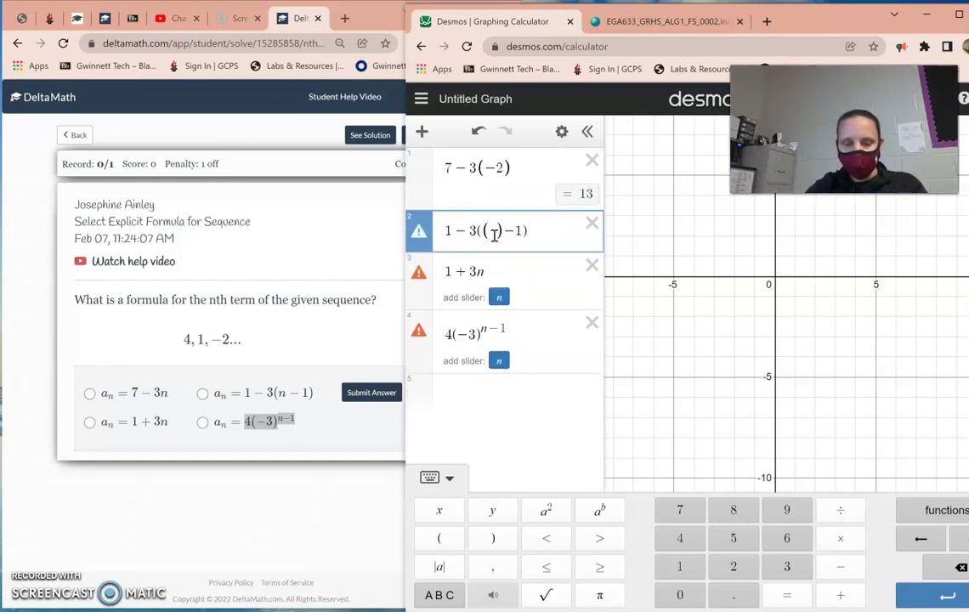
type("1")
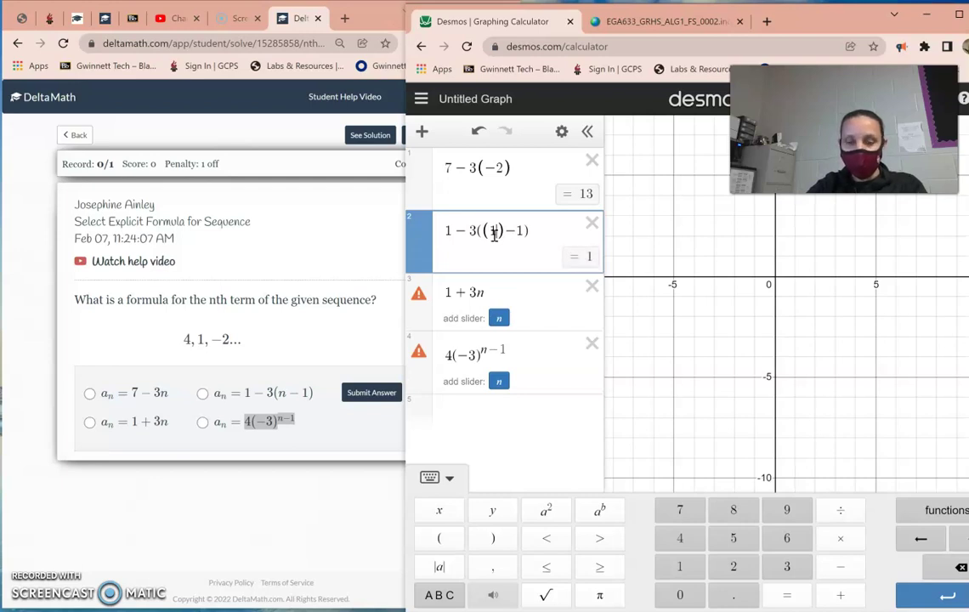
- Evaluate the third Desmos expression, 1 + 3n, by replacing n with (1) and then (2)
left_click(484, 291)
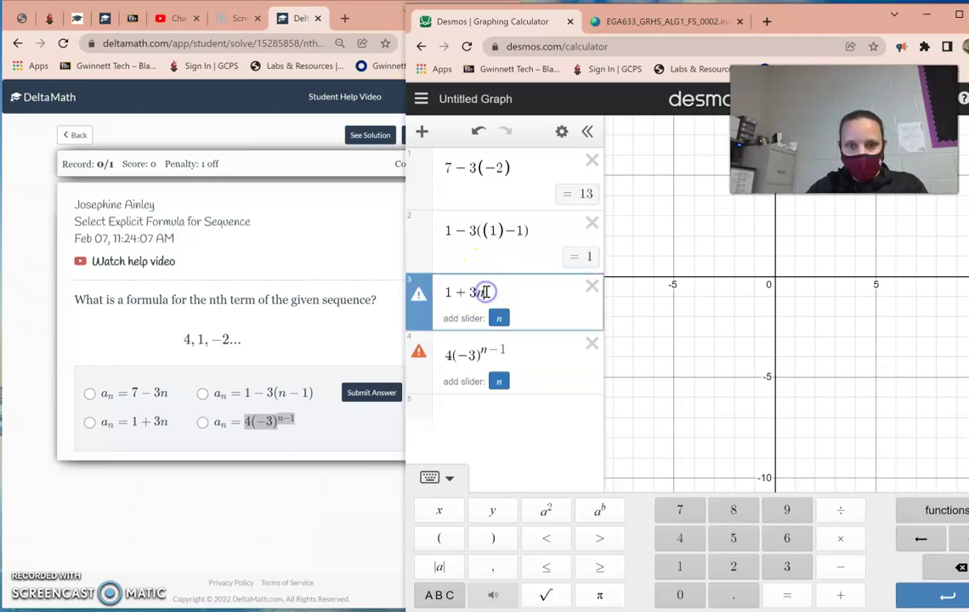
key("BackSpace")
type("(")
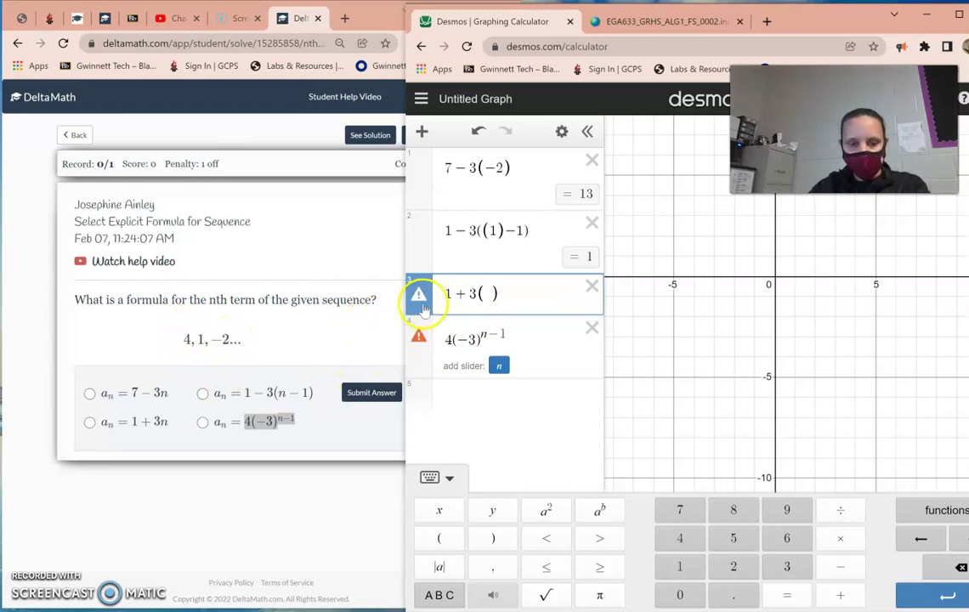
type("1")
type("2")
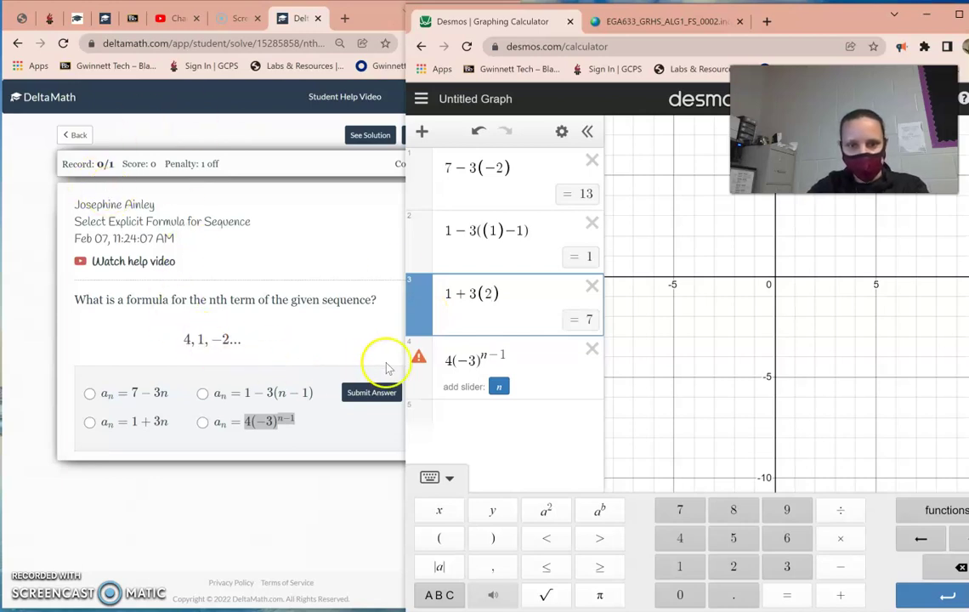
- Select the answer 4(−3)^(n−1) in DeltaMath, and evaluate the fourth Desmos expression with n replaced by (1) and then (2)
left_click(202, 423)
left_click(546, 425)
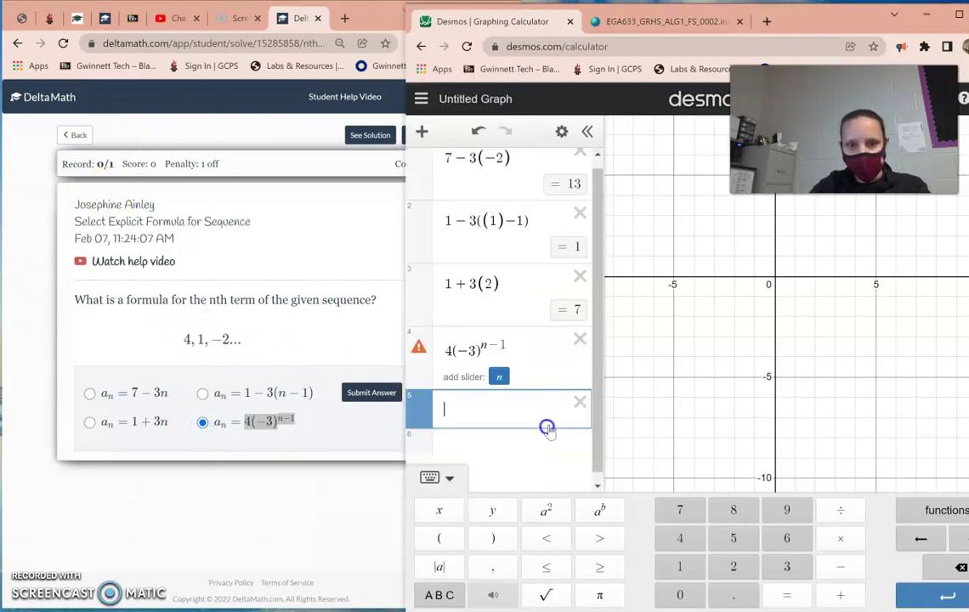
left_click(481, 347)
key("BackSpace")
type("(")
left_click(494, 357)
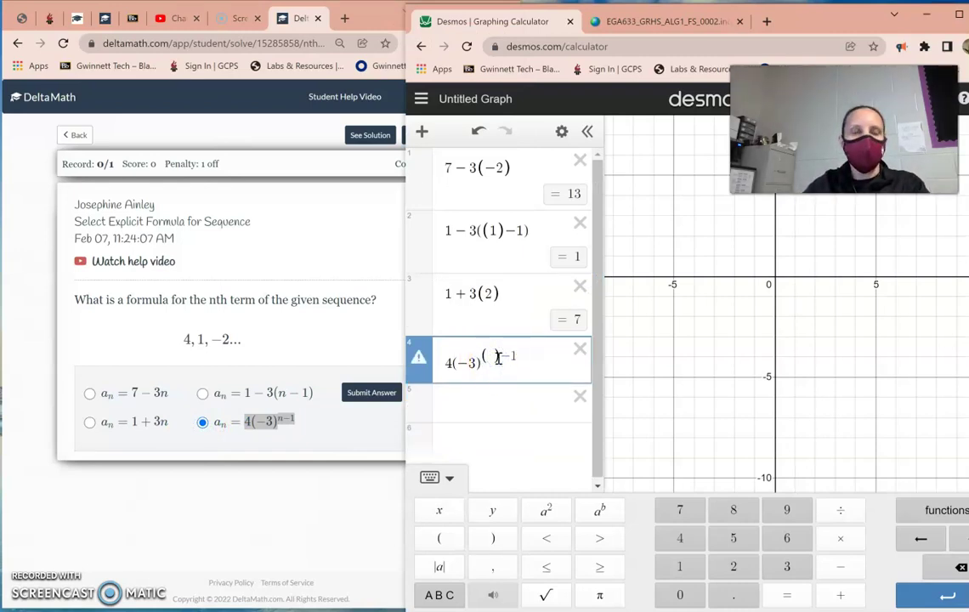
type("1")
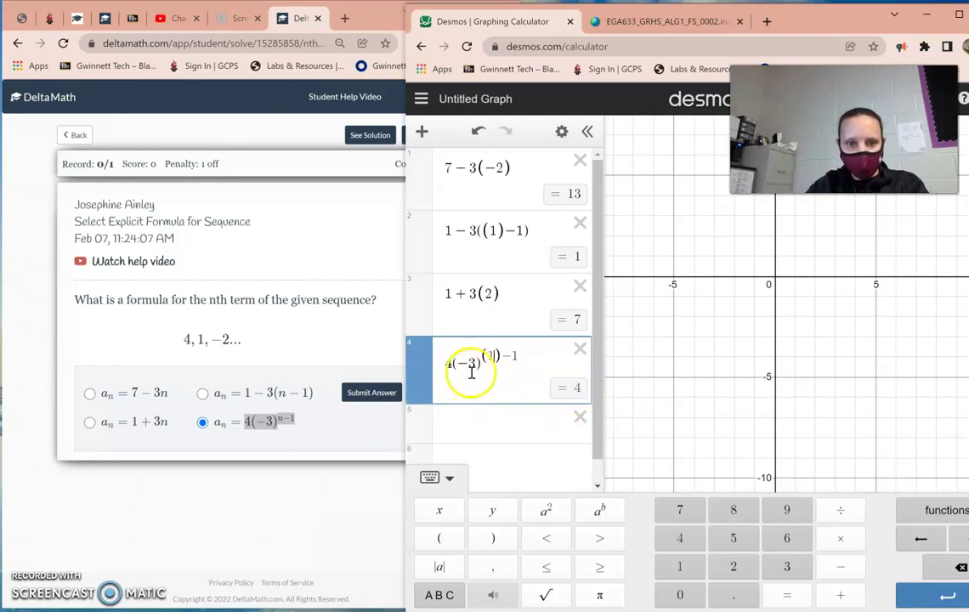
key("BackSpace")
type("2")
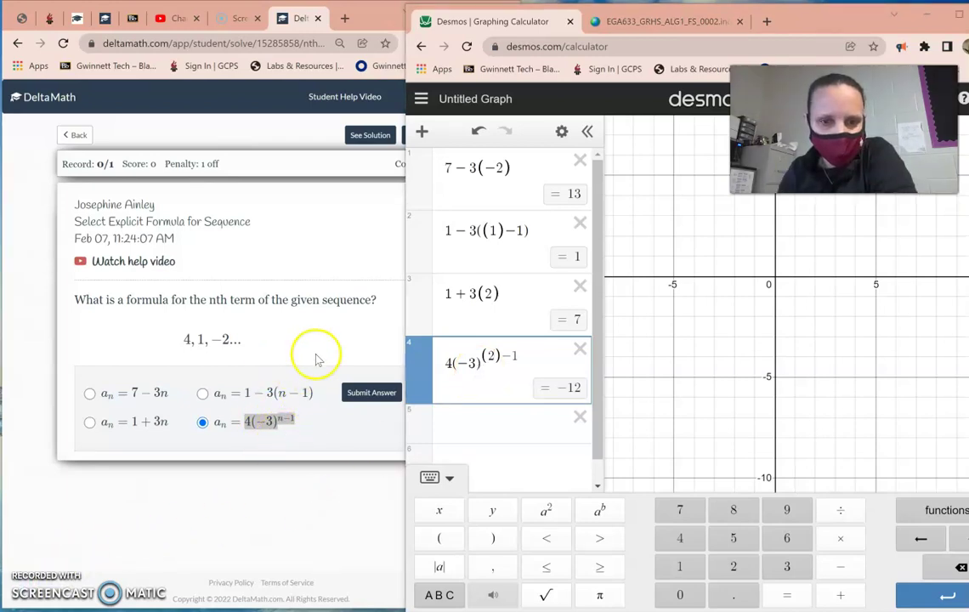
- Re-evaluate the first Desmos expression, 7 − 3n, with 1, 2 and then 3 substituted for n
left_click(498, 170)
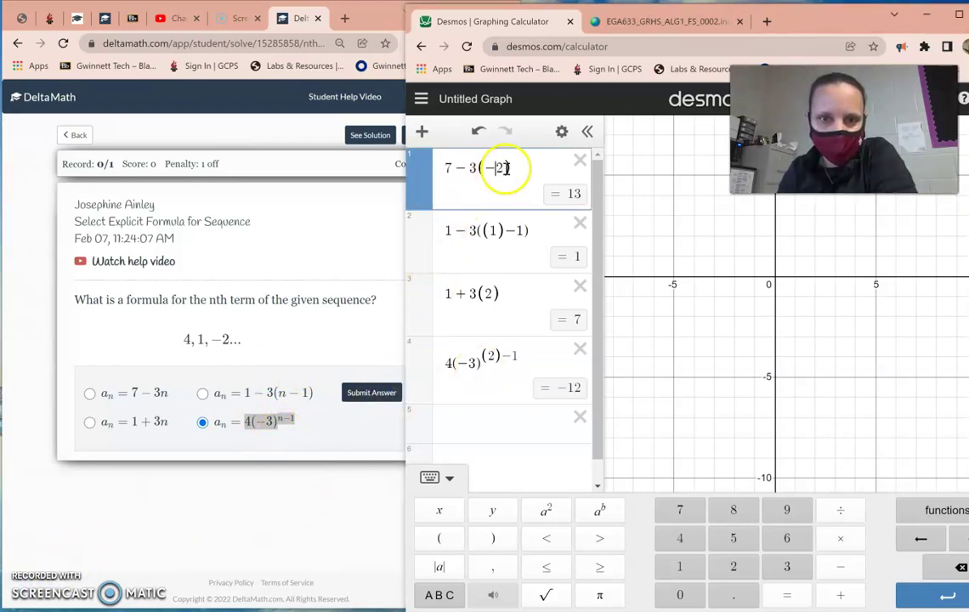
key("BackSpace")
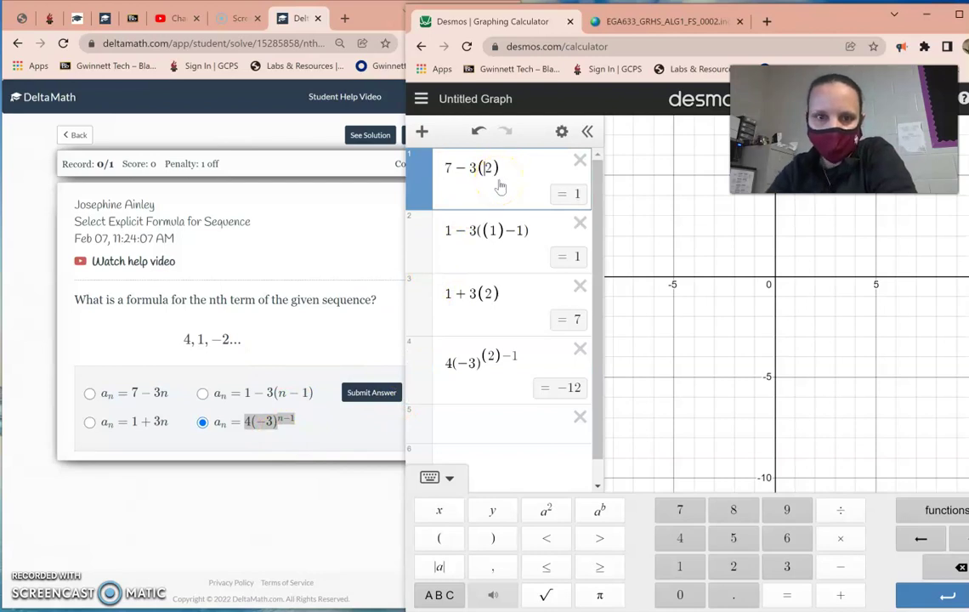
key("BackSpace")
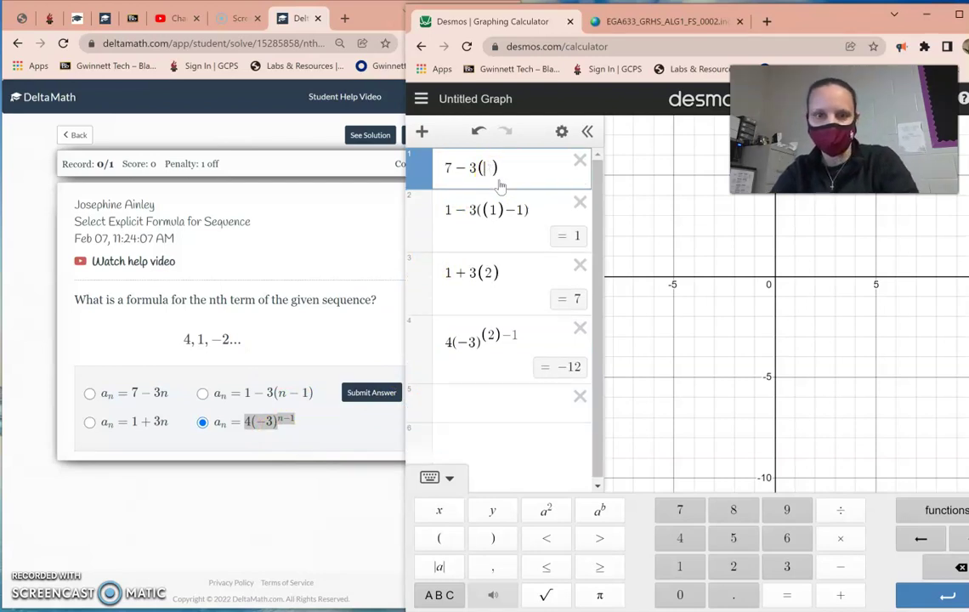
type("1")
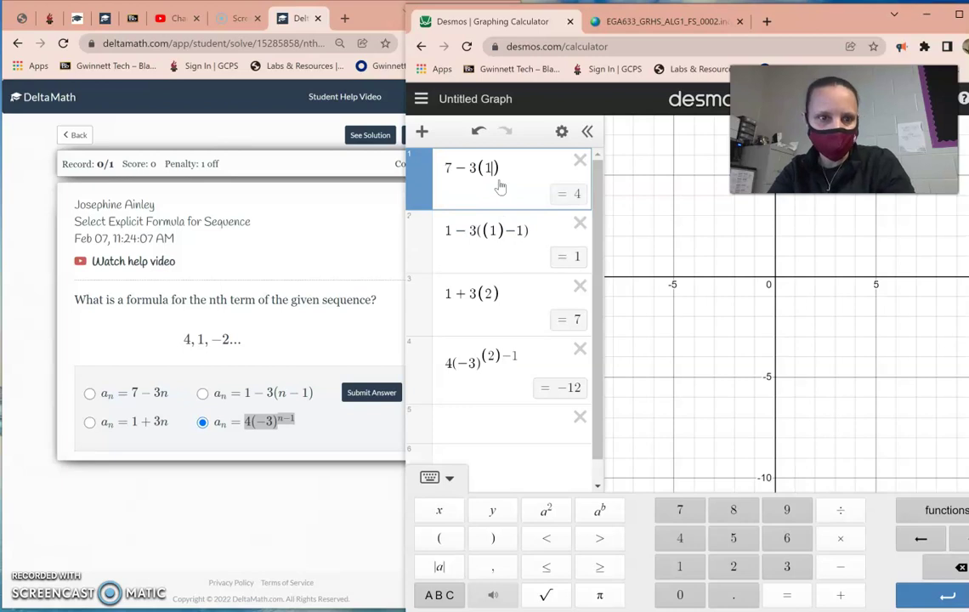
key("BackSpace")
type("2")
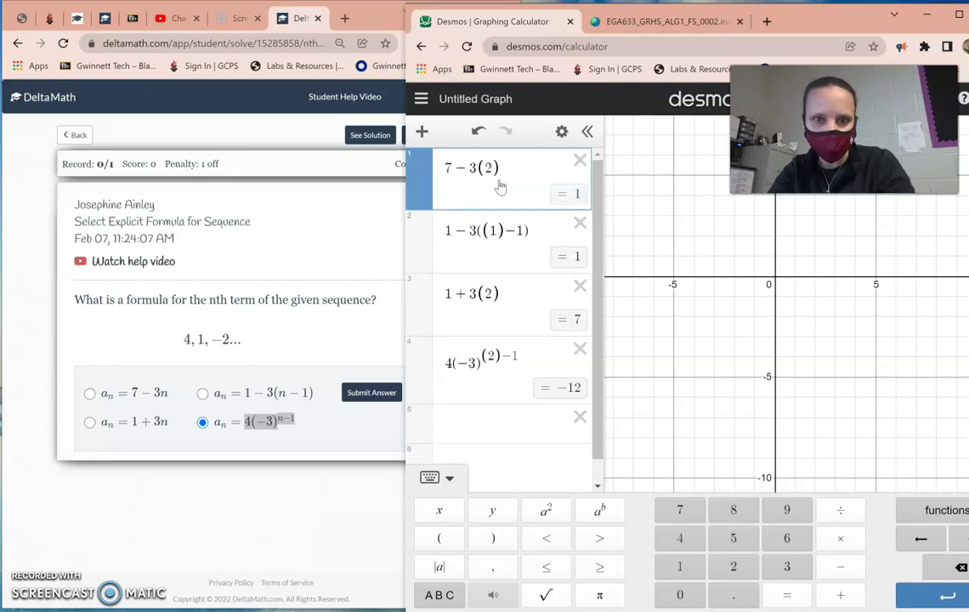
key("BackSpace")
type("3")
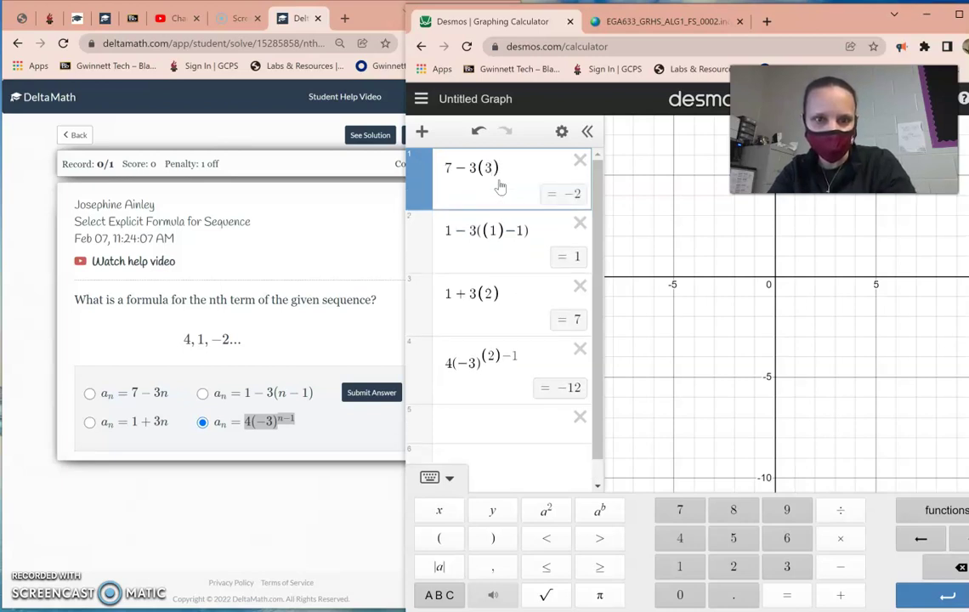
- Choose the answer 7 − 3n in DeltaMath, submit it and confirm the submission
left_click(91, 393)
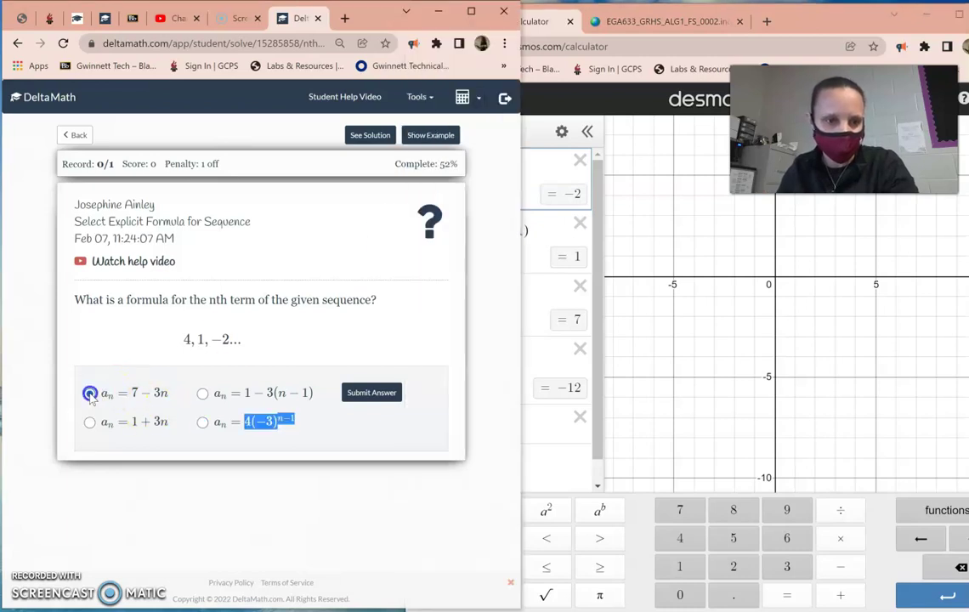
left_click(302, 480)
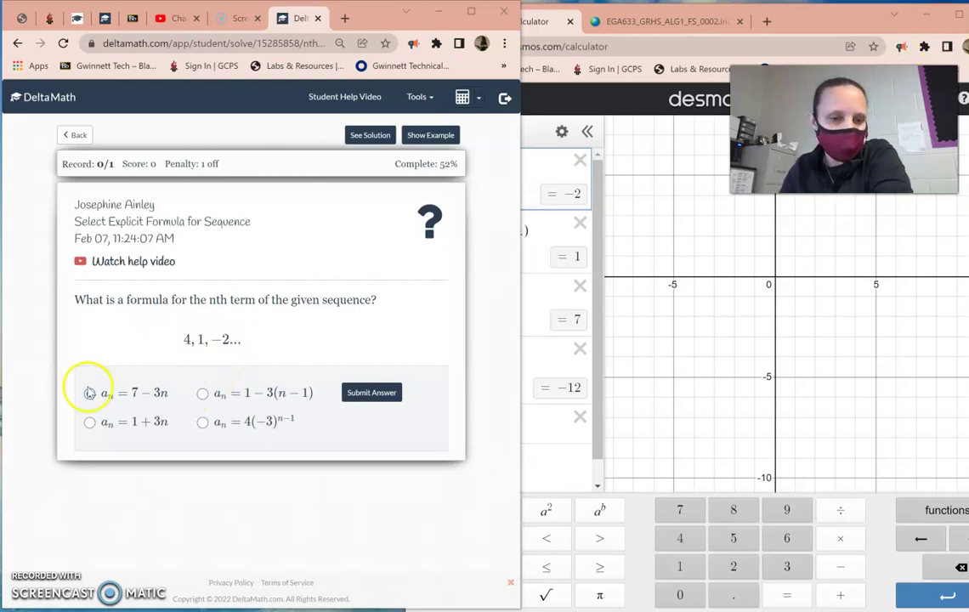
left_click(374, 394)
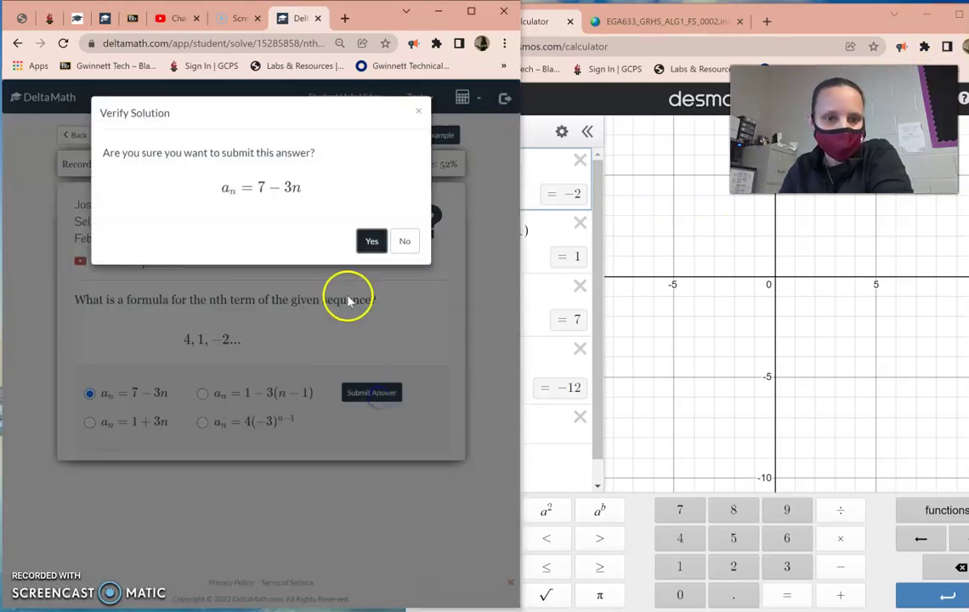
left_click(369, 241)
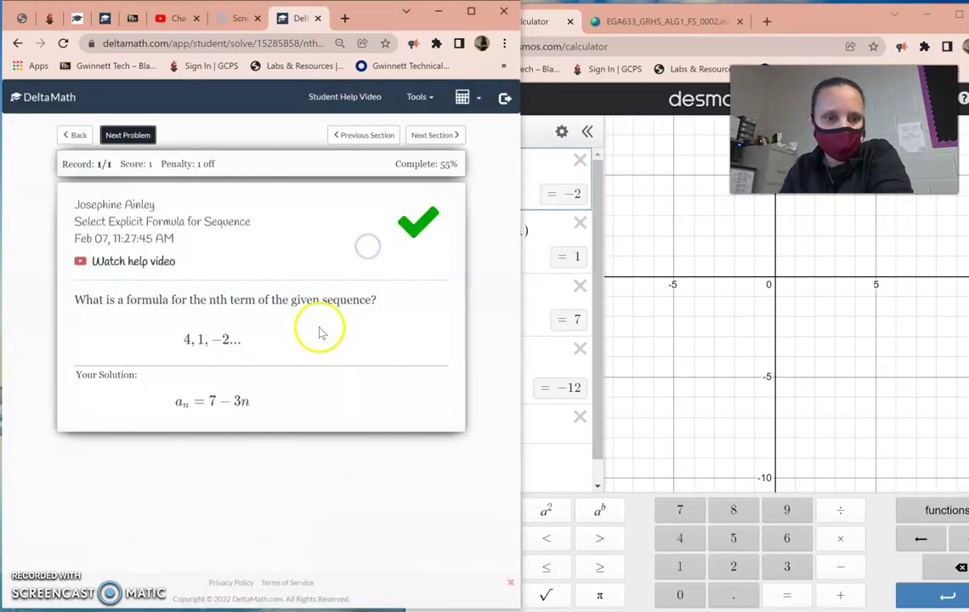
- Open the Select Recursive Formula for Sequence problem from the assignment list, and clear all expressions in Desmos
left_click(76, 136)
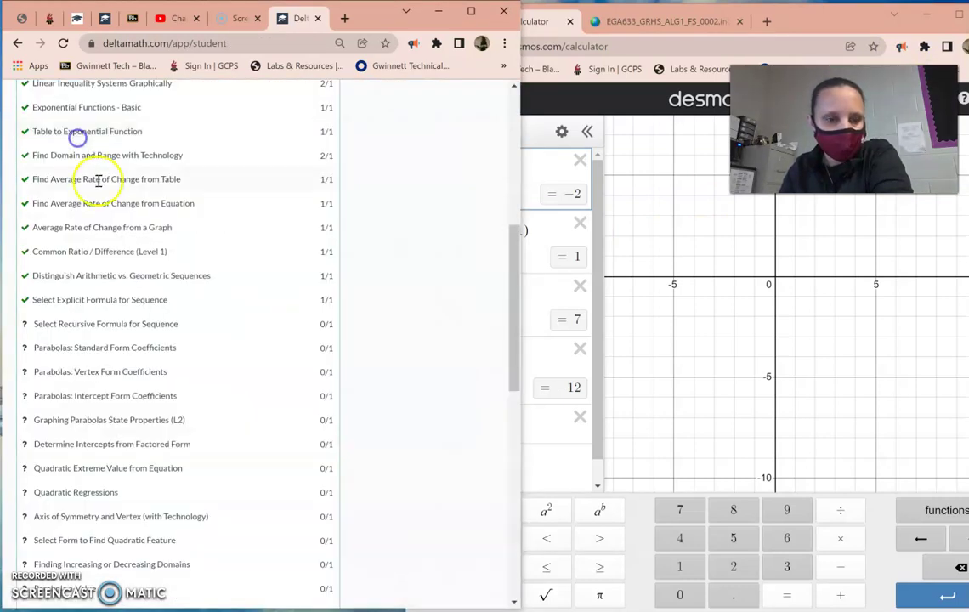
left_click(80, 326)
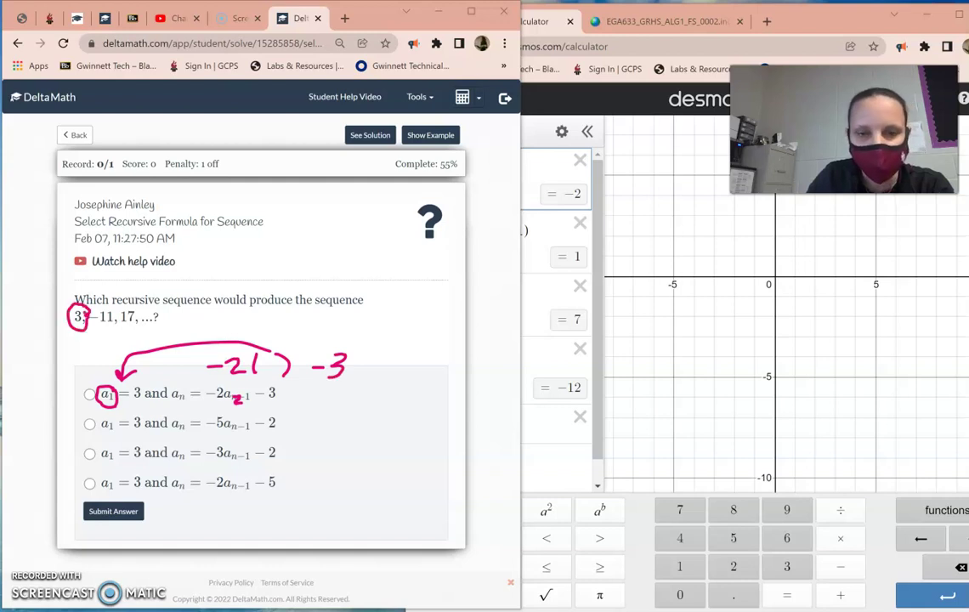
left_click(579, 168)
left_click(582, 164)
left_click(582, 164)
left_click(582, 164)
left_click(582, 164)
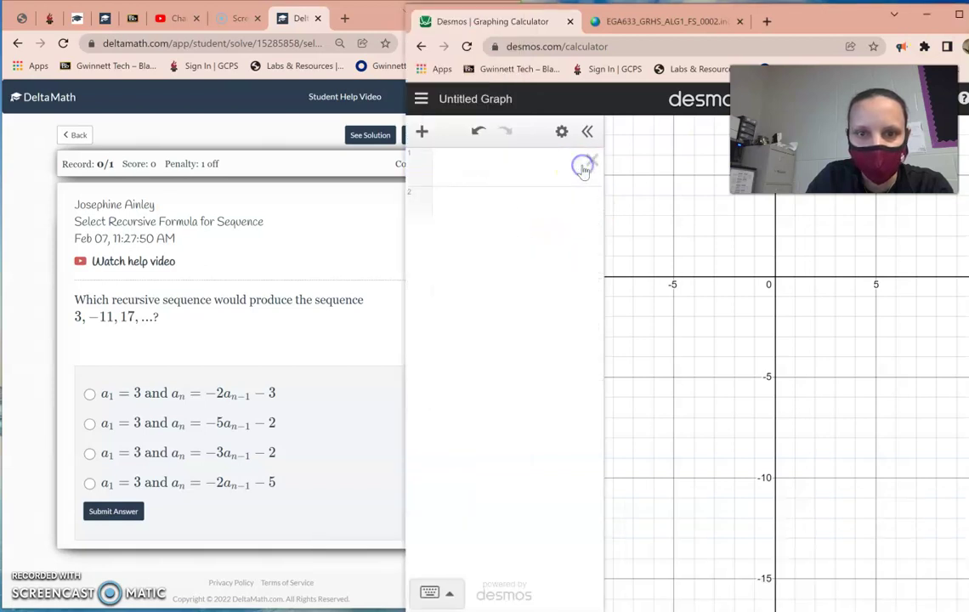
- Enter −2( )−3 with empty parentheses as the first Desmos expression, and copy it into the next three expression lines
left_click(481, 175)
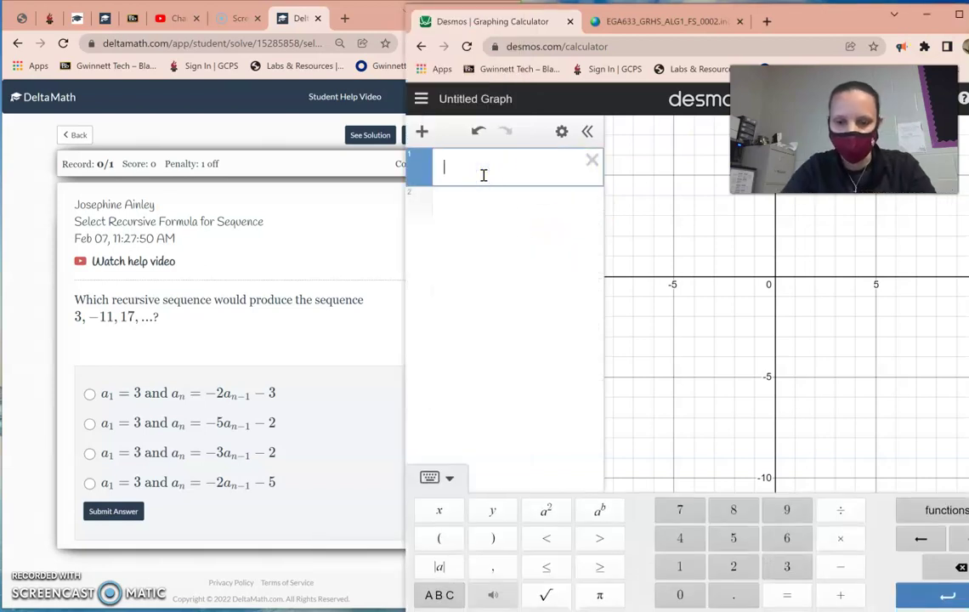
type("-2(")
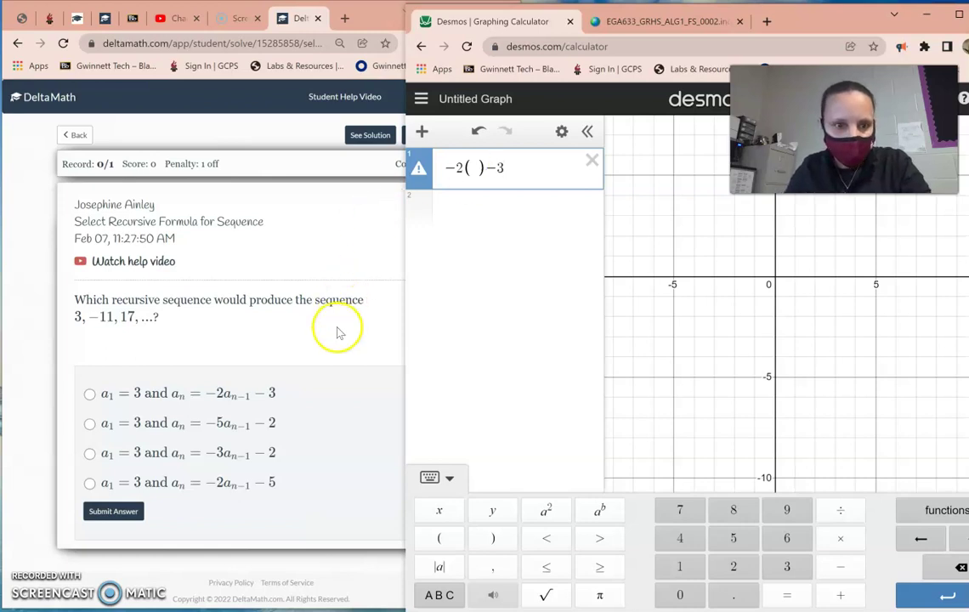
left_click_drag(501, 167, 419, 168)
key("ctrl+c")
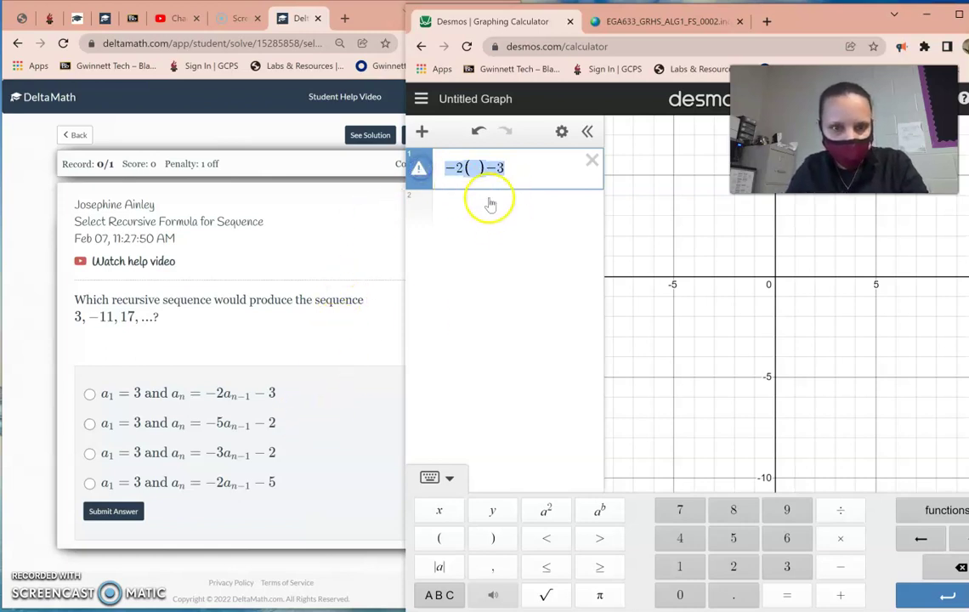
left_click(508, 211)
key("ctrl+v")
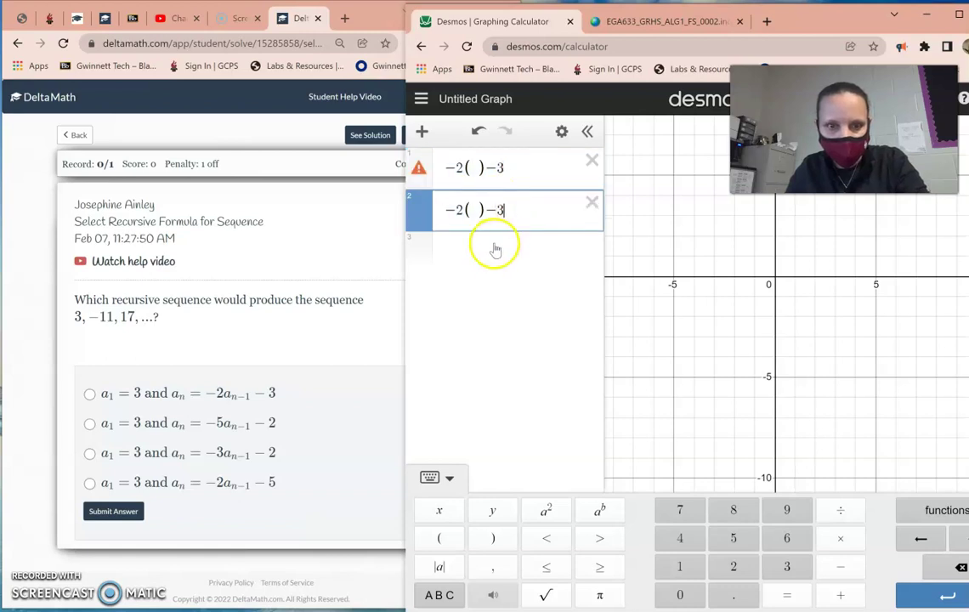
left_click(495, 245)
key("ctrl+v")
left_click(488, 277)
key("ctrl+v")
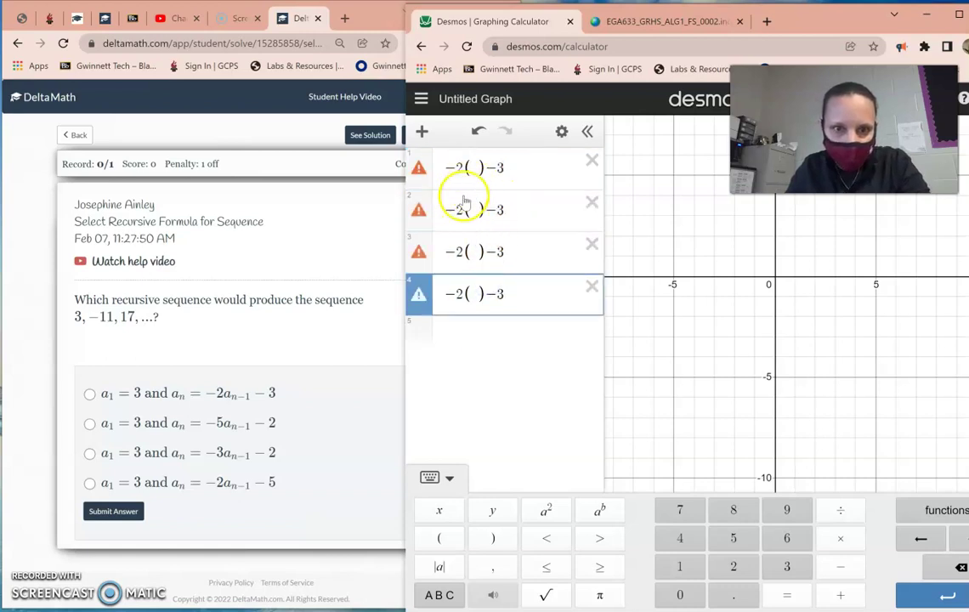
- Edit the three copied Desmos expressions to −5( )−2, −3( )−2 and −2( )−5 to match the remaining answer choices
left_click(464, 211)
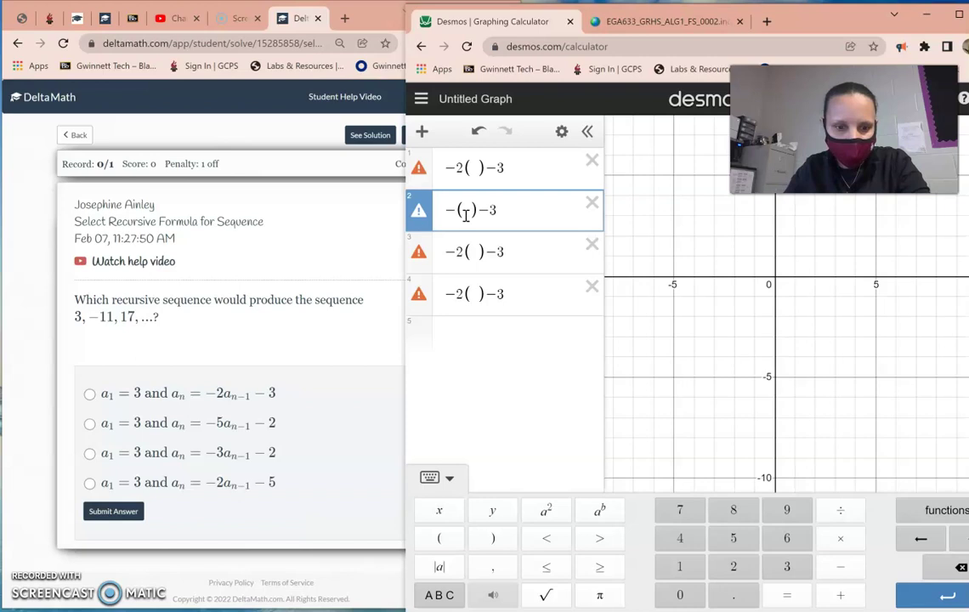
type("5")
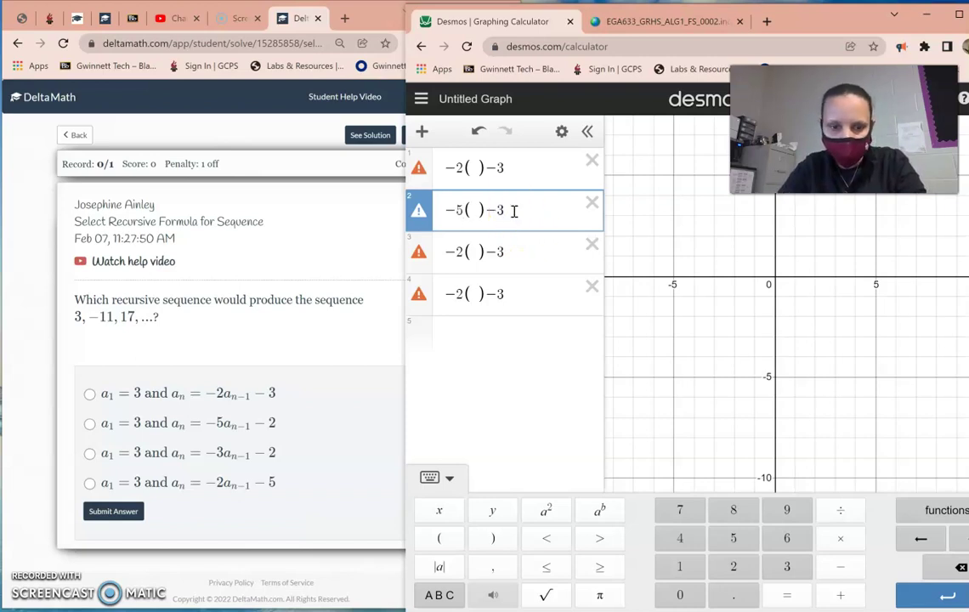
left_click(462, 254)
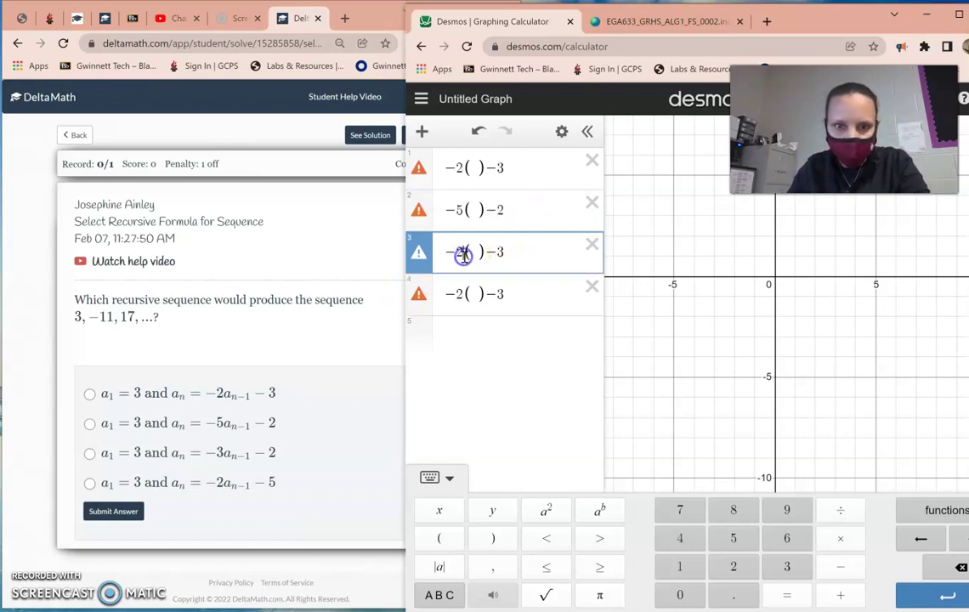
left_click(519, 251)
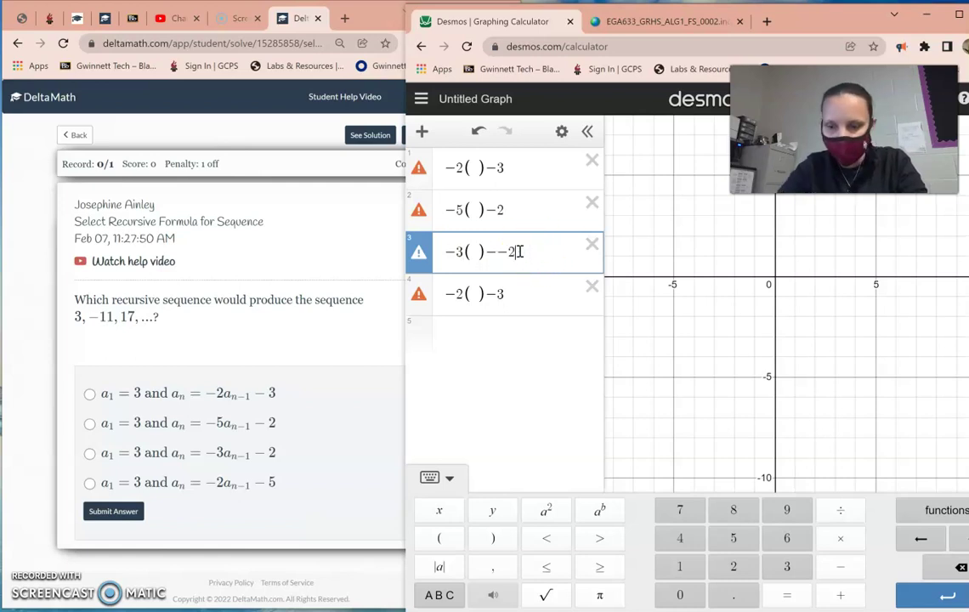
left_click(509, 295)
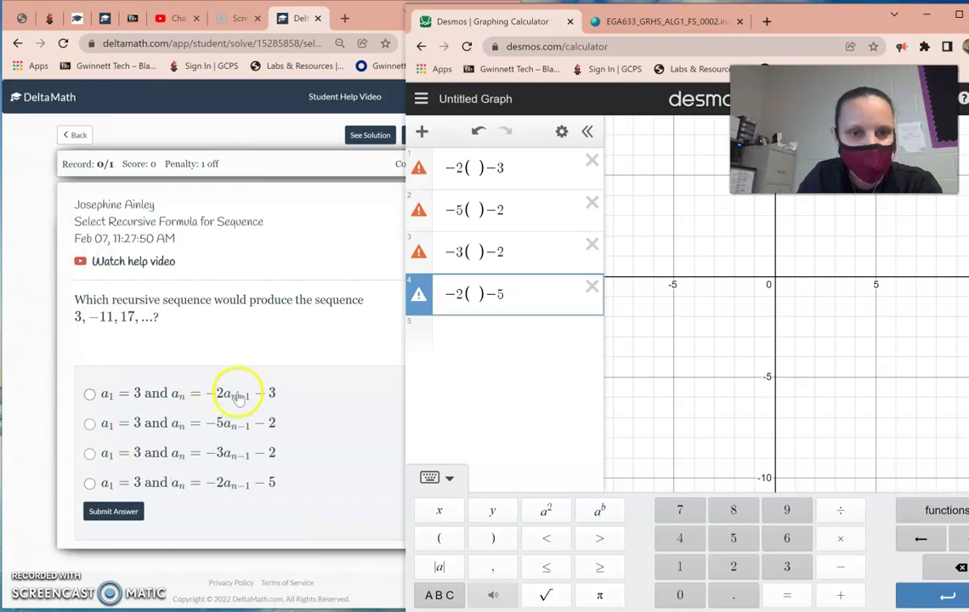
- Fill in 3 inside the empty parentheses of all four Desmos expressions
left_click(471, 169)
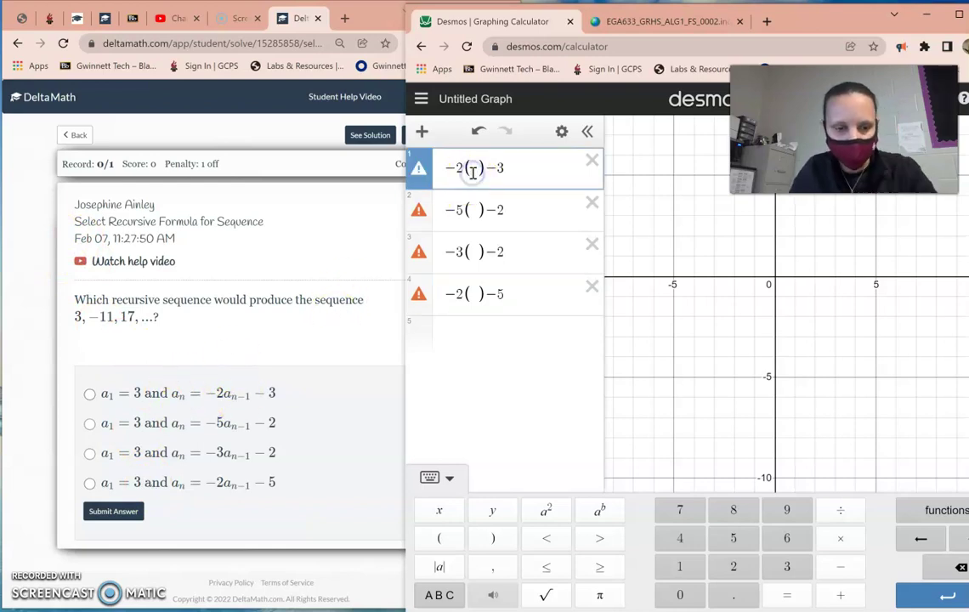
type("3")
left_click(475, 225)
type("3")
left_click(477, 290)
type("3")
left_click(471, 353)
type("3")
key("BackSpace")
left_click(480, 363)
type("3")
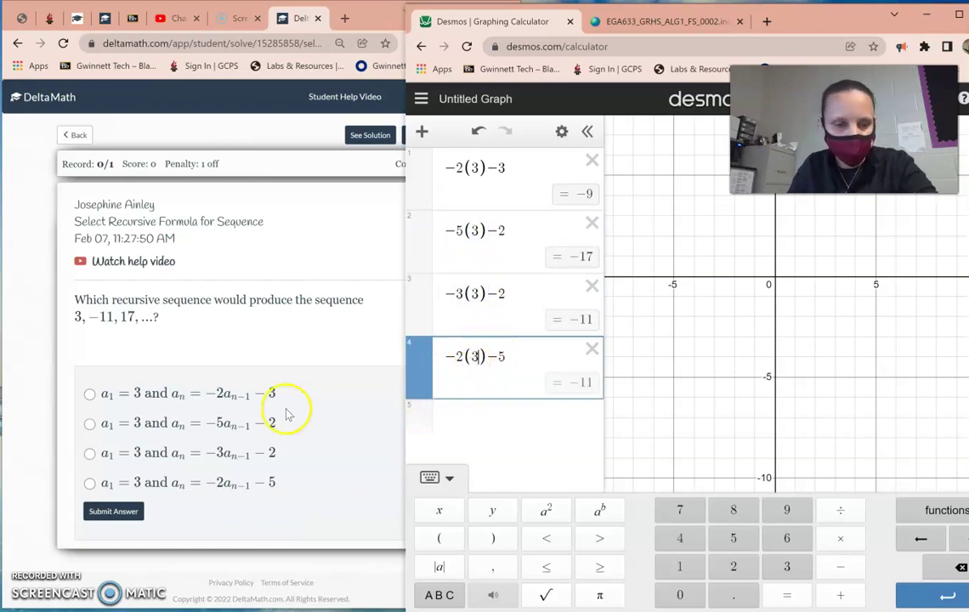
- Highlight the sequence term −11 in DeltaMath, and substitute −11 inside the parentheses of the third and fourth Desmos expressions
double_click(98, 316)
left_click(553, 425)
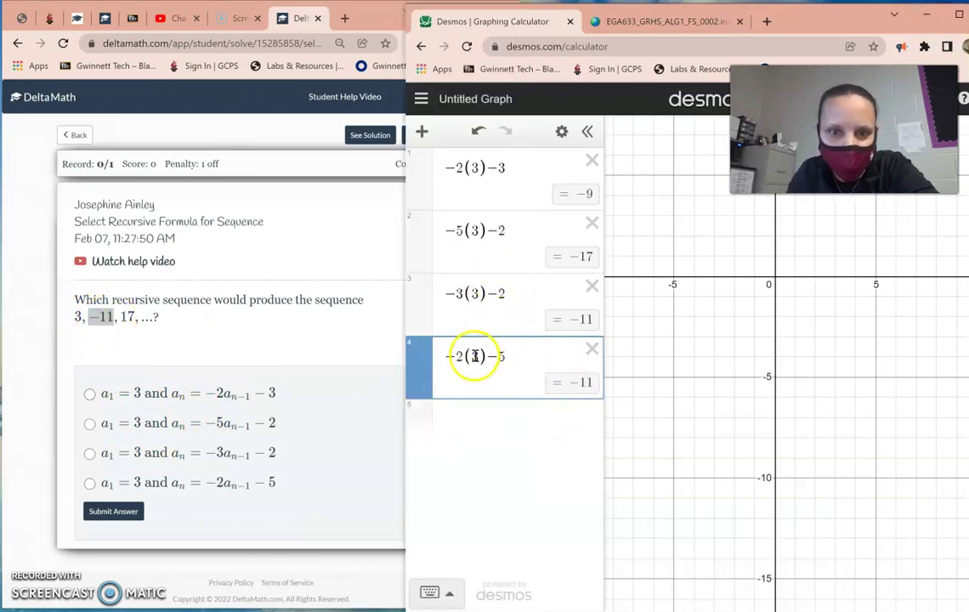
left_click(230, 406)
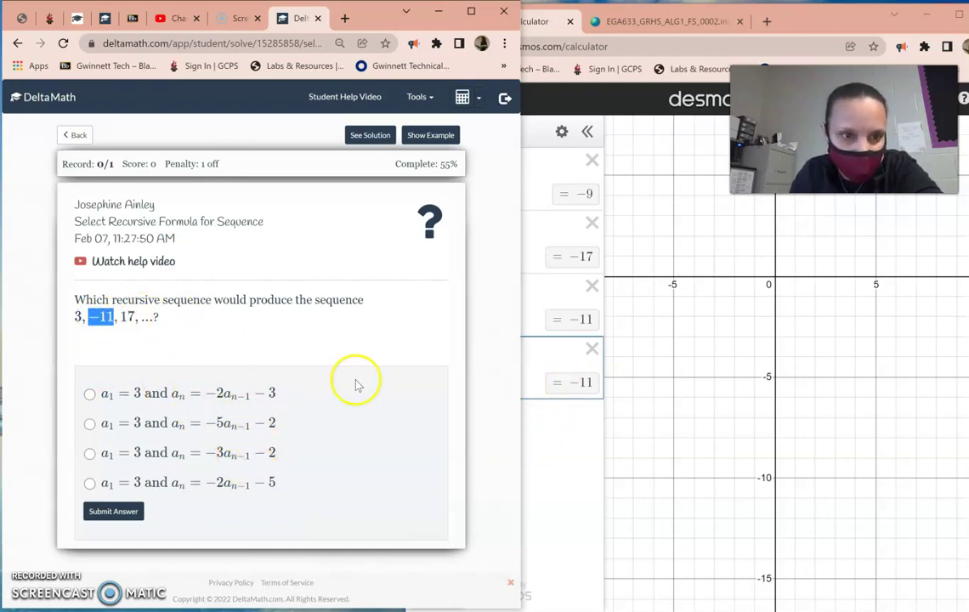
left_click(558, 435)
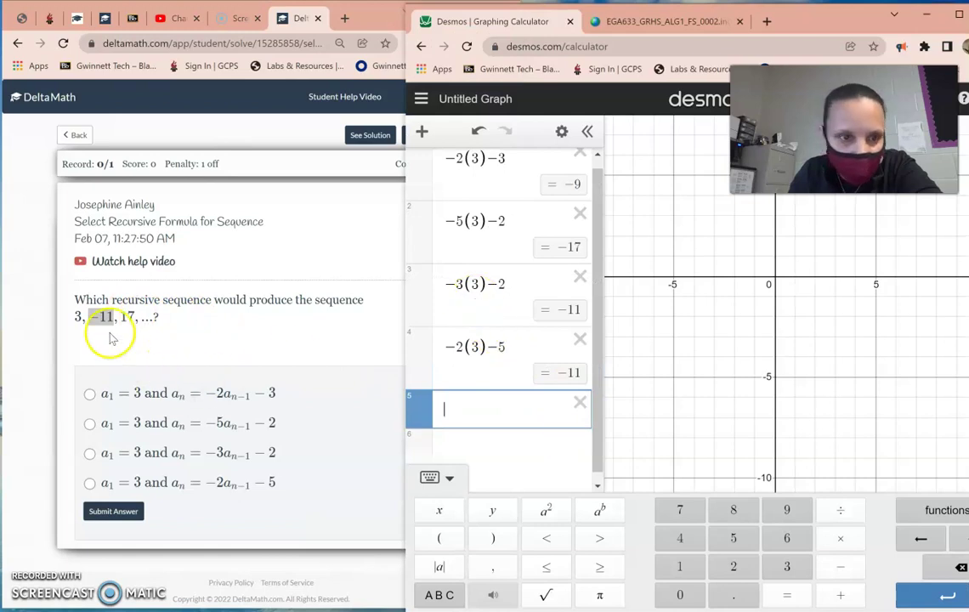
left_click(478, 284)
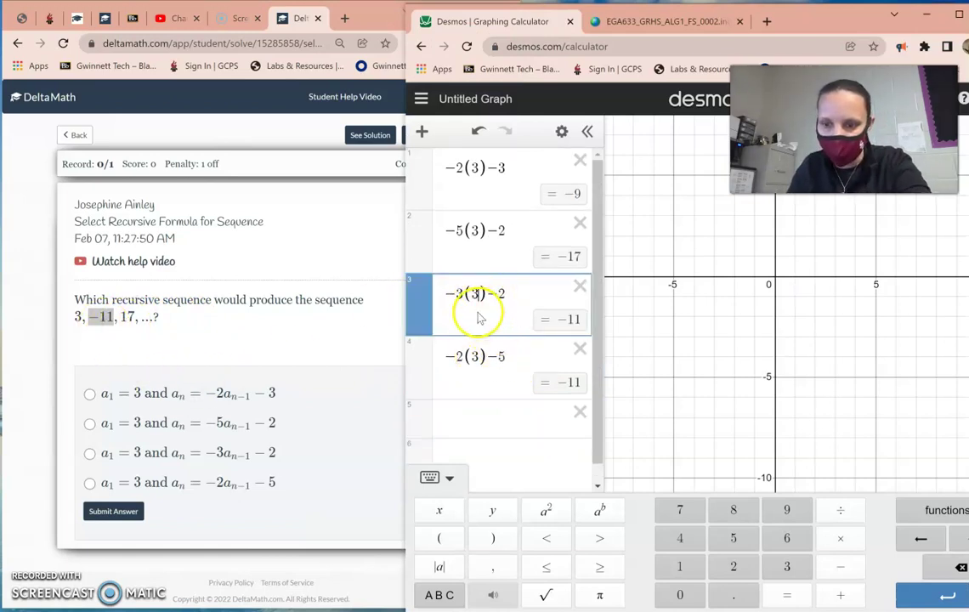
key("BackSpace")
type("-11")
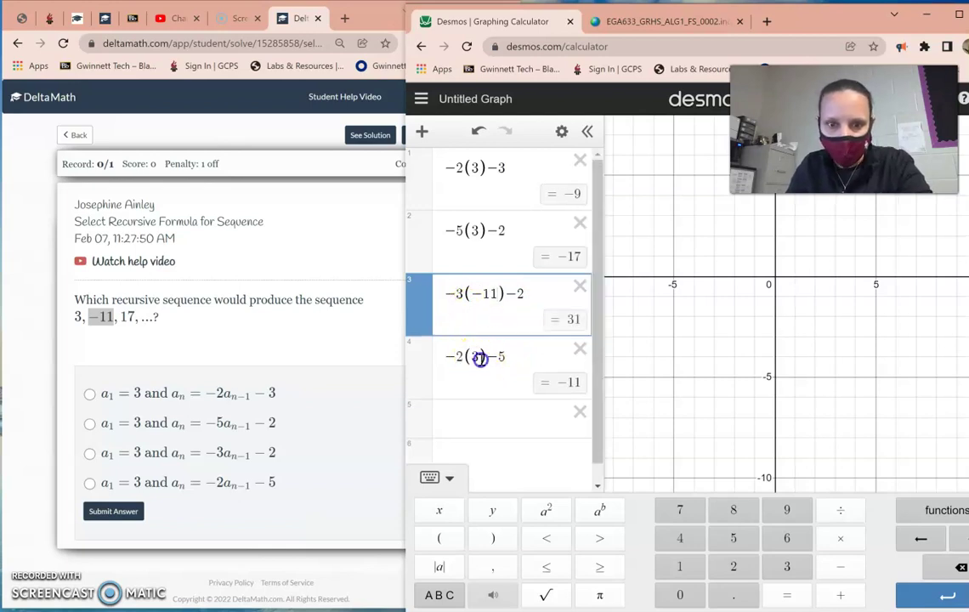
left_click(479, 357)
key("BackSpace")
type("-11")
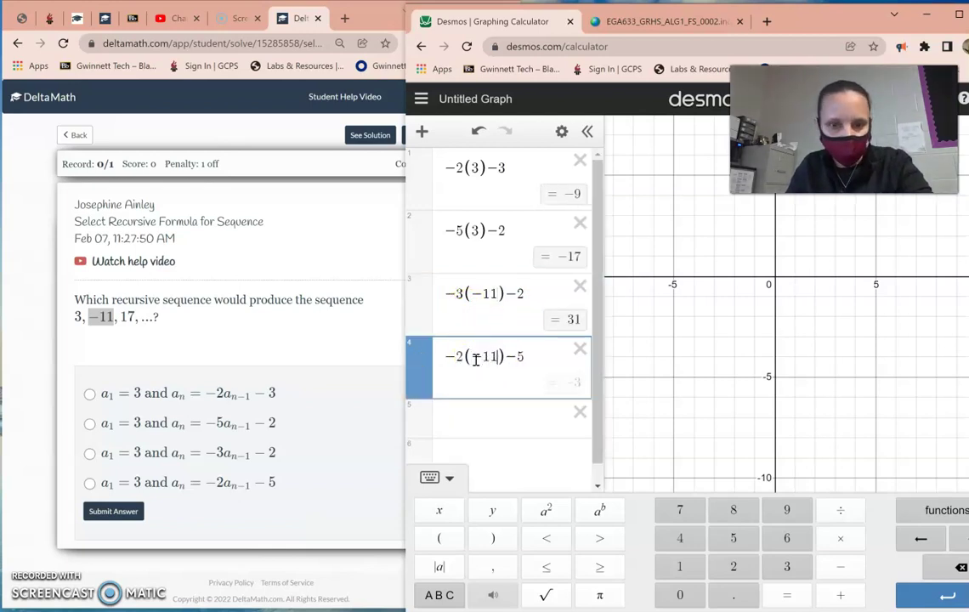
- Choose the DeltaMath answer a₁ = 3 and aₙ = −2aₙ₋₁ − 5, and show the problem's solution
double_click(130, 317)
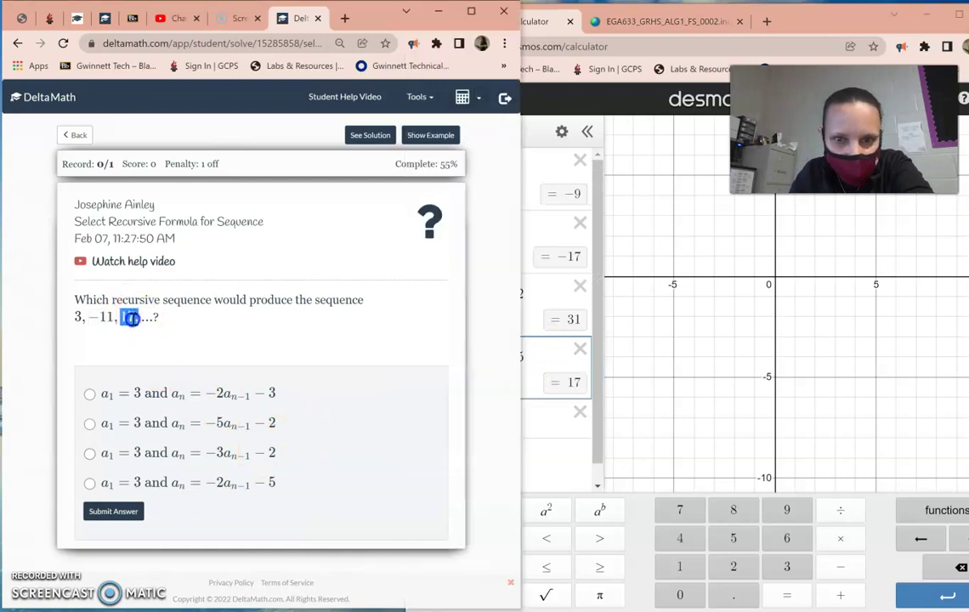
left_click(90, 483)
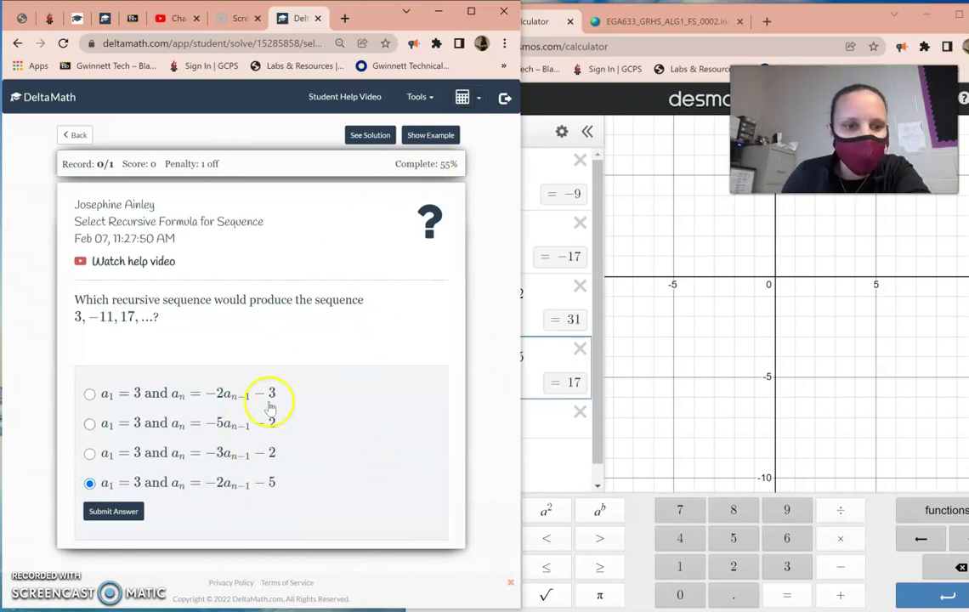
left_click(380, 133)
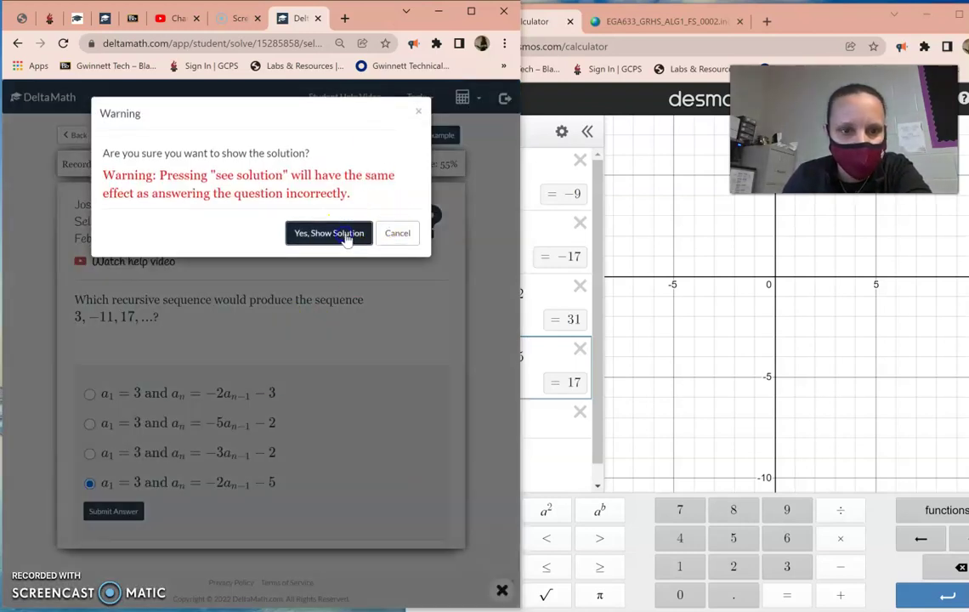
left_click(344, 235)
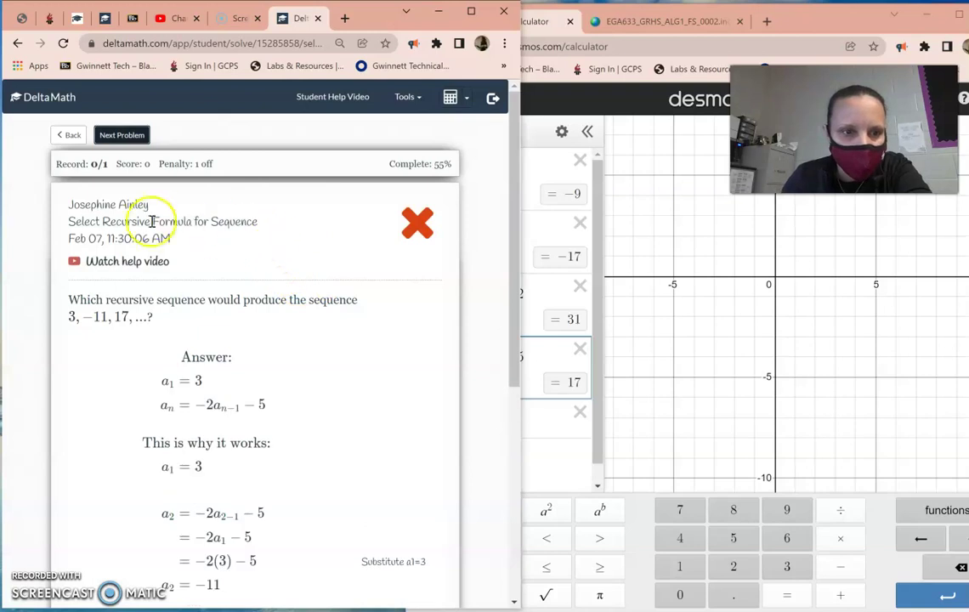
- Review the worked solution for the sequence 3, −11, 17, and load the next recursive formula problem
scroll(185, 346, "down", 4)
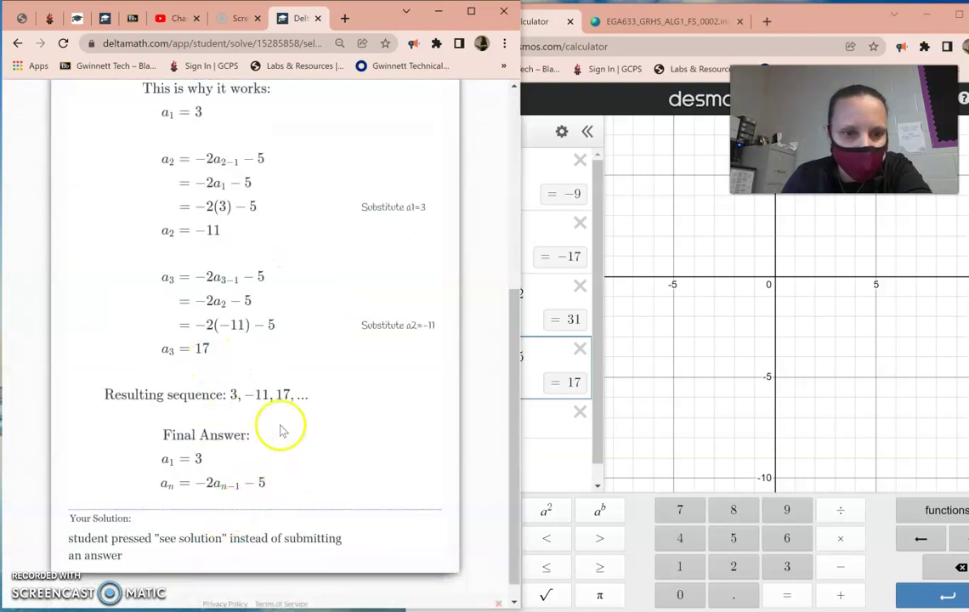
scroll(282, 428, "up", 3)
scroll(173, 201, "up", 3)
left_click(125, 132)
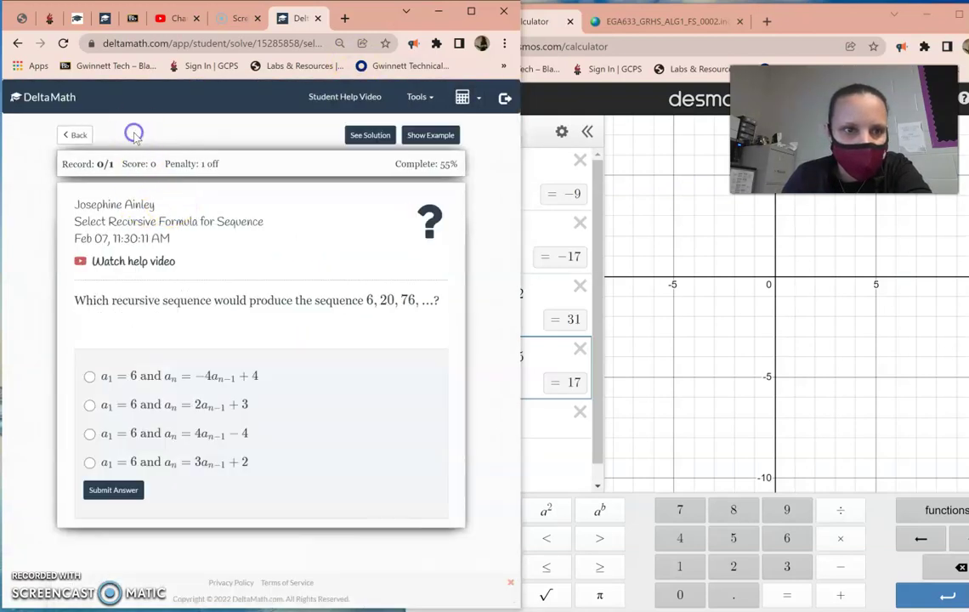
- Change the first Desmos expression to −4(3)+4, using the coefficient and constant of the new problem's first choice
left_click(536, 454)
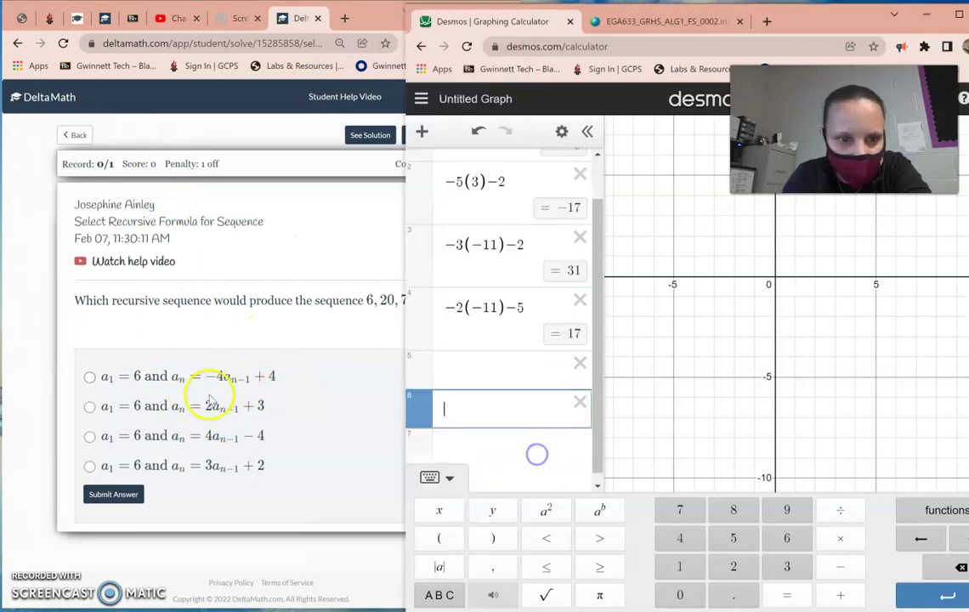
scroll(495, 281, "up", 2)
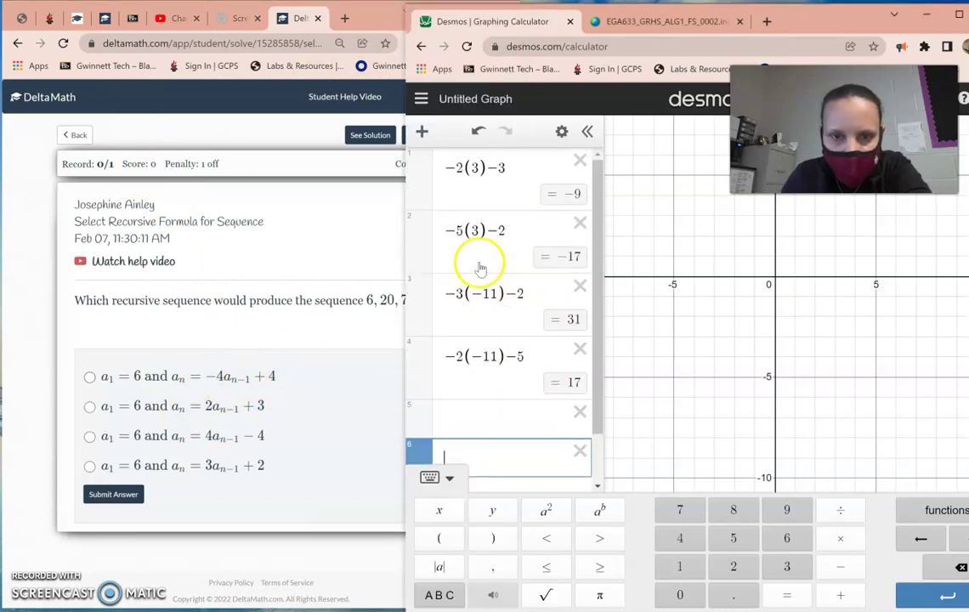
left_click(465, 167)
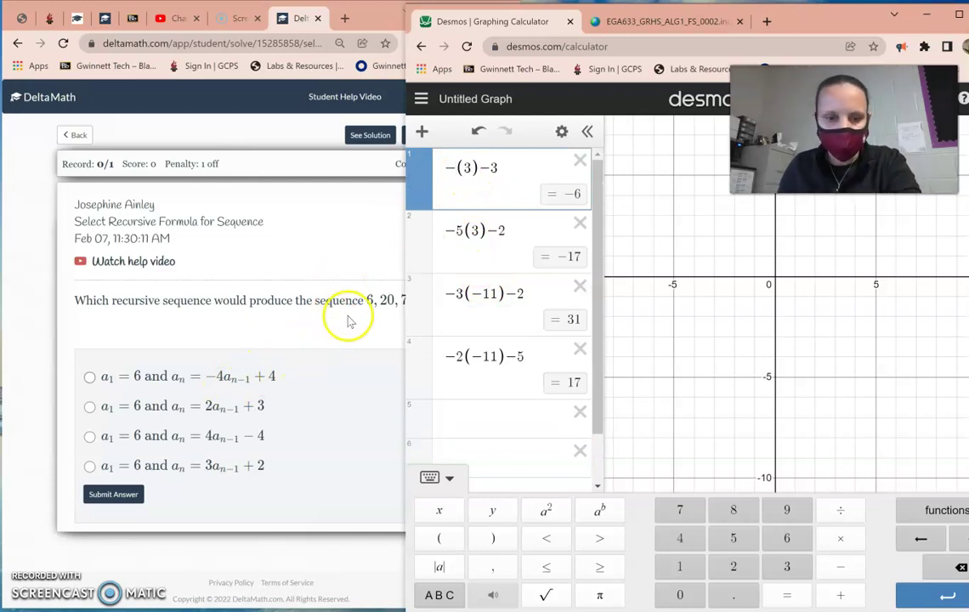
type("4")
key("BackSpace")
key("BackSpace")
type("+4")
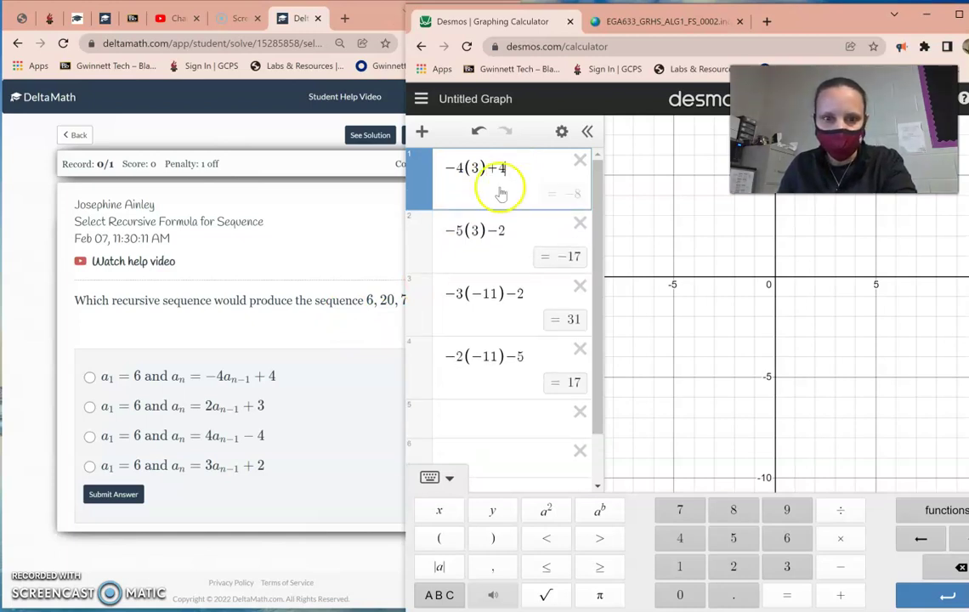
- Change the second Desmos expression to 2(3)−3
left_click(464, 232)
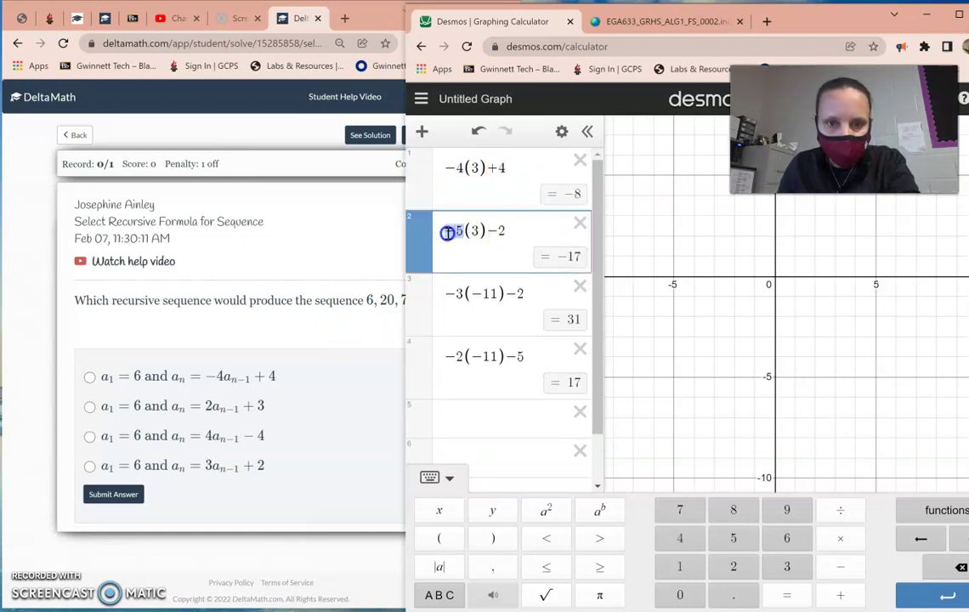
type("2")
left_click(493, 230)
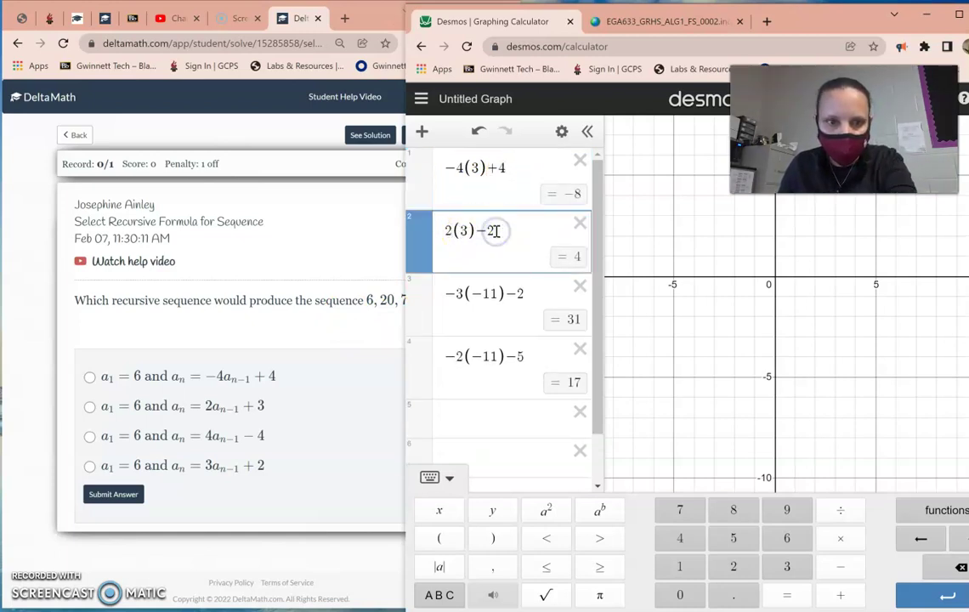
key("BackSpace")
type("3")
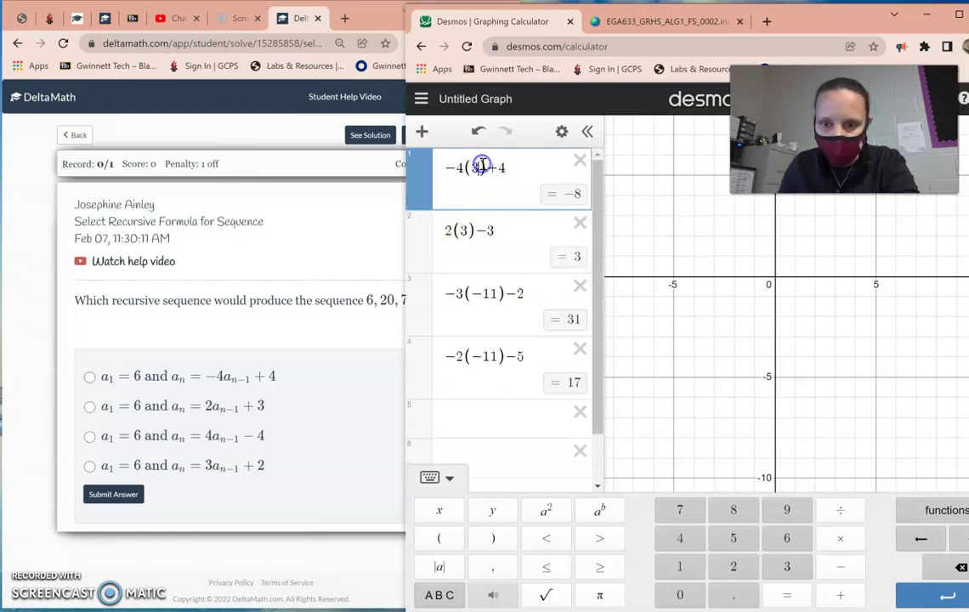
- Clear the substituted numbers from inside the parentheses of all four Desmos expressions
left_click(463, 168)
key("BackSpace")
left_click(476, 210)
key("BackSpace")
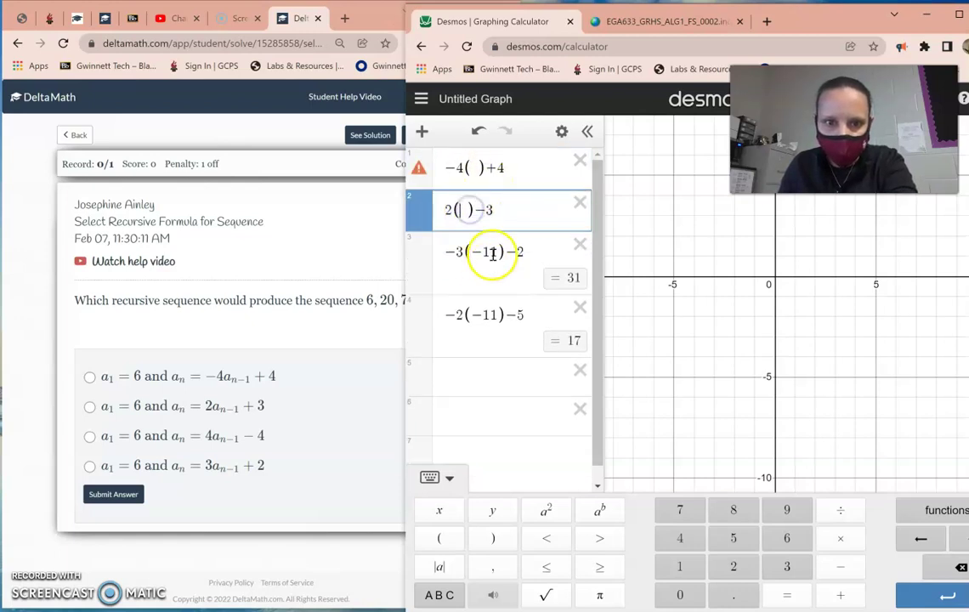
left_click(495, 252)
key("BackSpace")
left_click(494, 290)
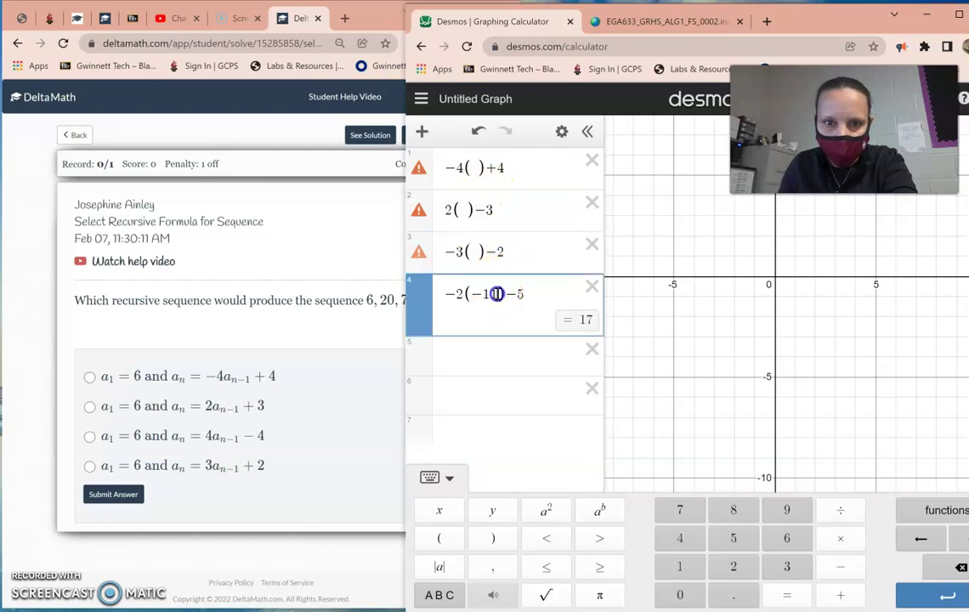
key("BackSpace")
- Change the third Desmos expression to 4( )−4 and the fourth to 3( )+2, leaving the parentheses empty
left_click(463, 253)
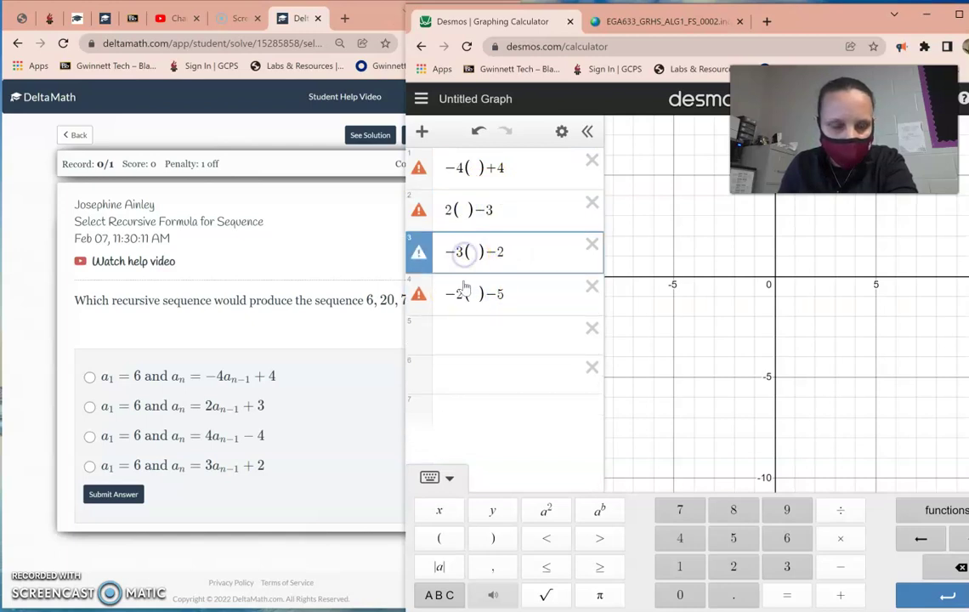
left_click(455, 253)
type("4")
left_click(494, 253)
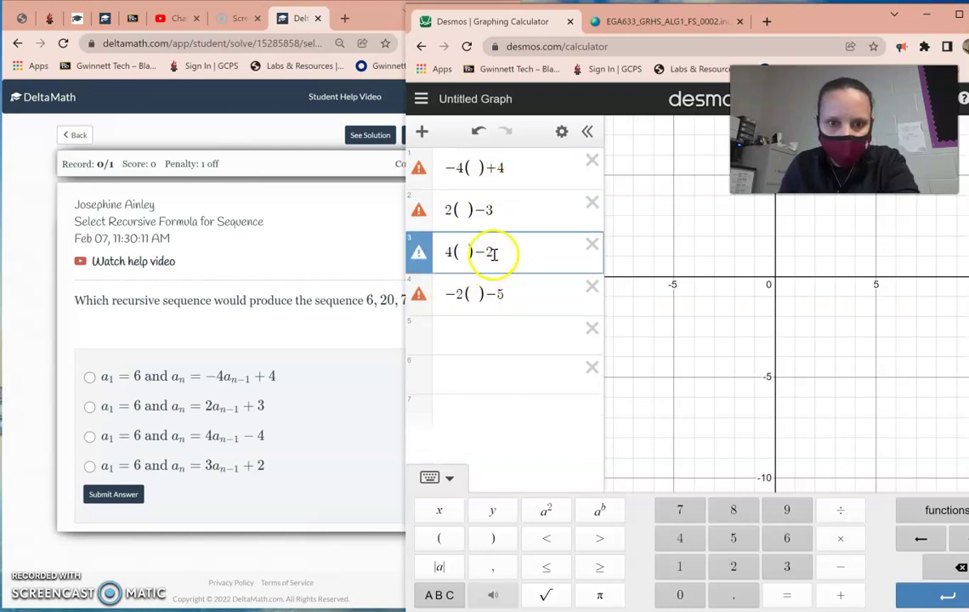
left_click(462, 293)
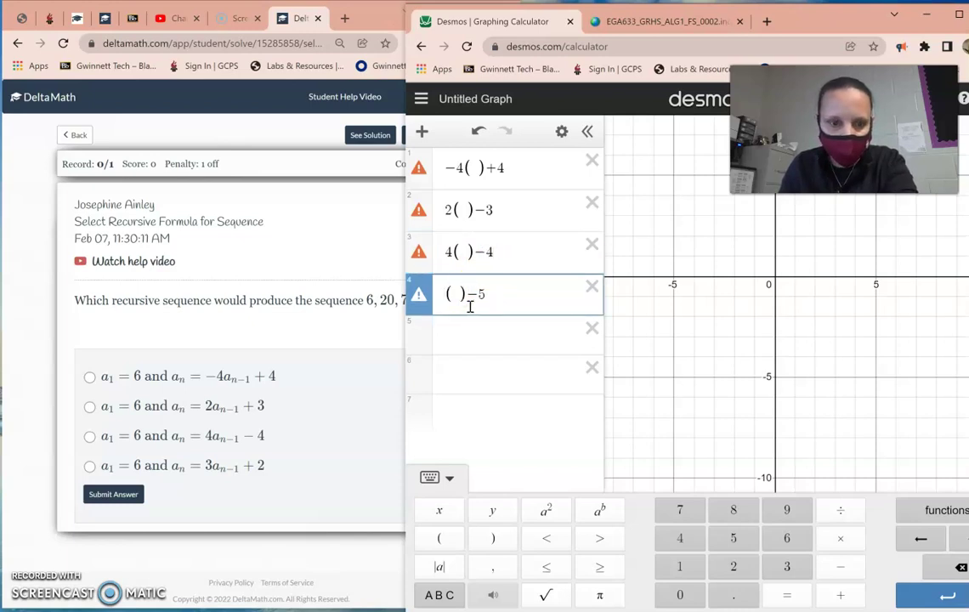
left_click(498, 294)
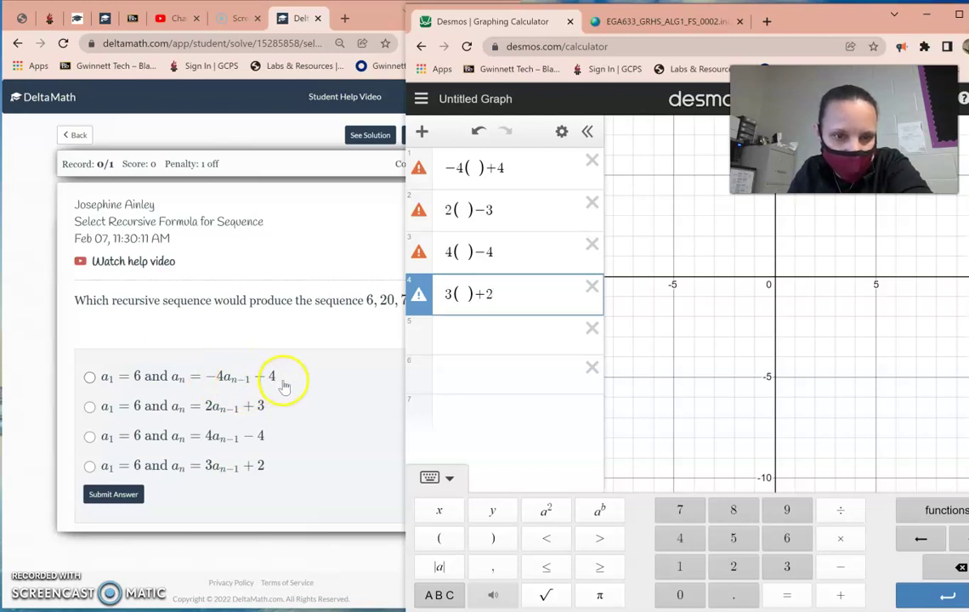
- Move the Desmos window clear of the full question and substitute the first term, 6, into the parentheses of all four expressions
left_click_drag(818, 25, 881, 50)
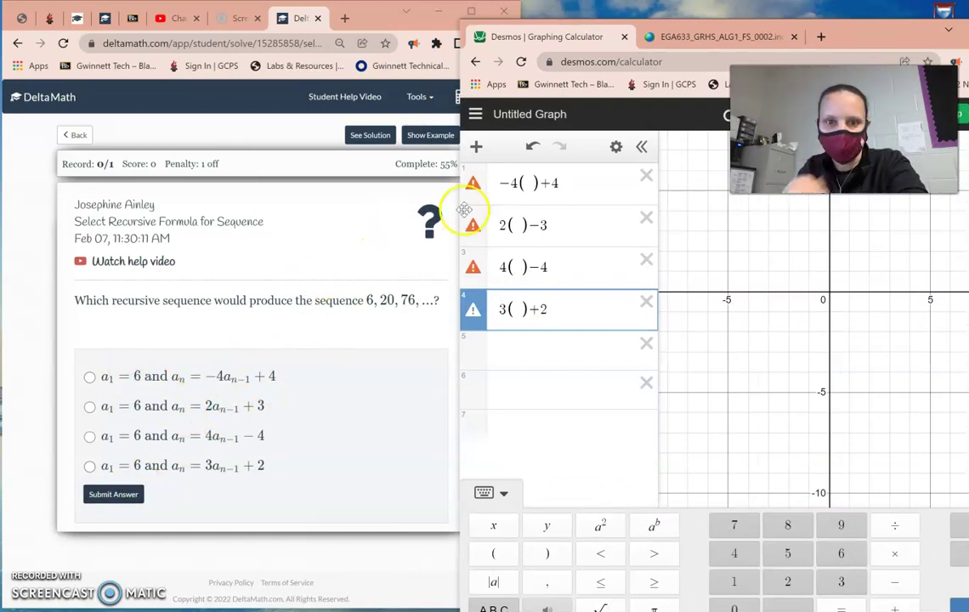
left_click(529, 186)
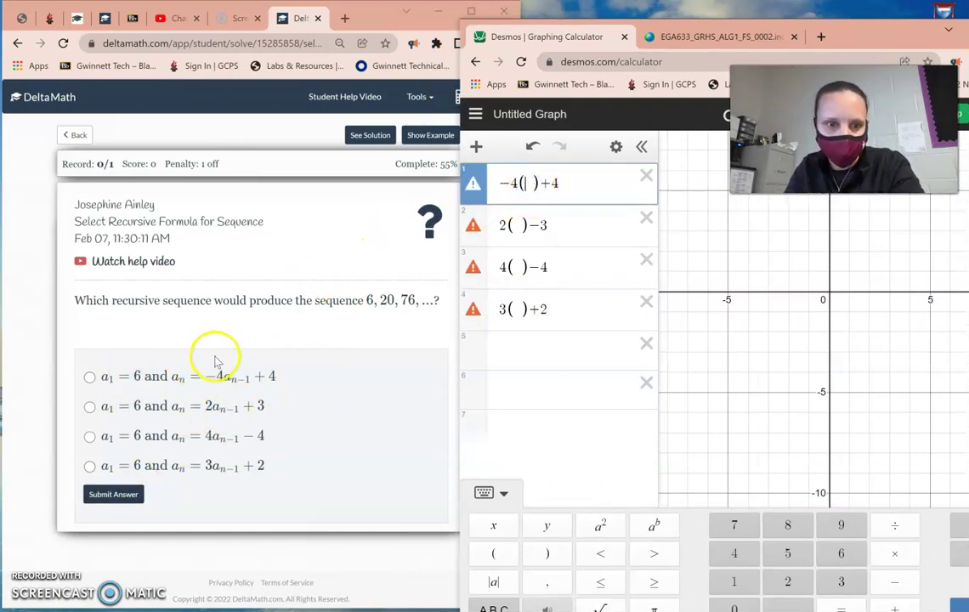
double_click(388, 300)
left_click(557, 352)
left_click(525, 183)
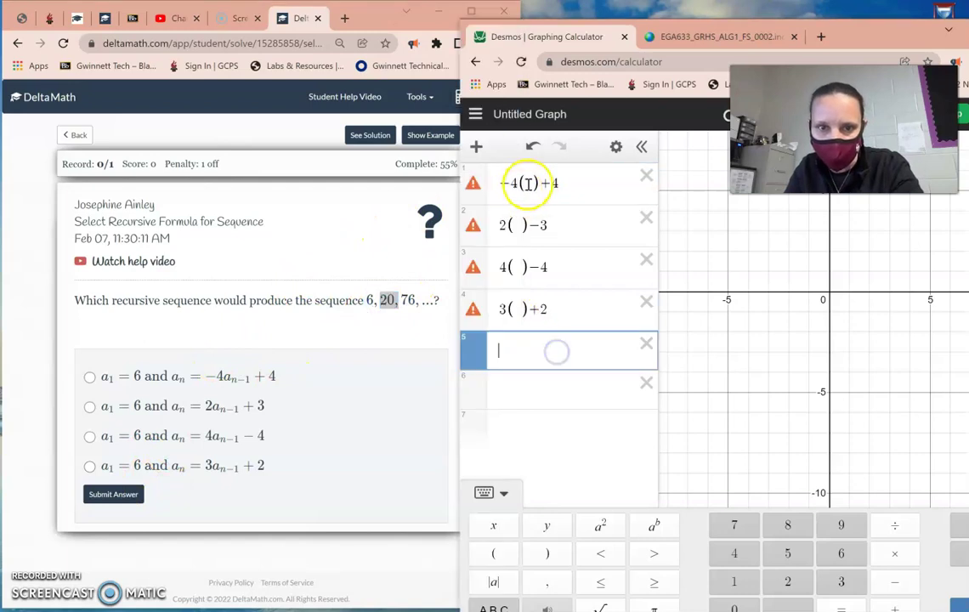
type("6")
left_click(519, 245)
type("6")
left_click(511, 307)
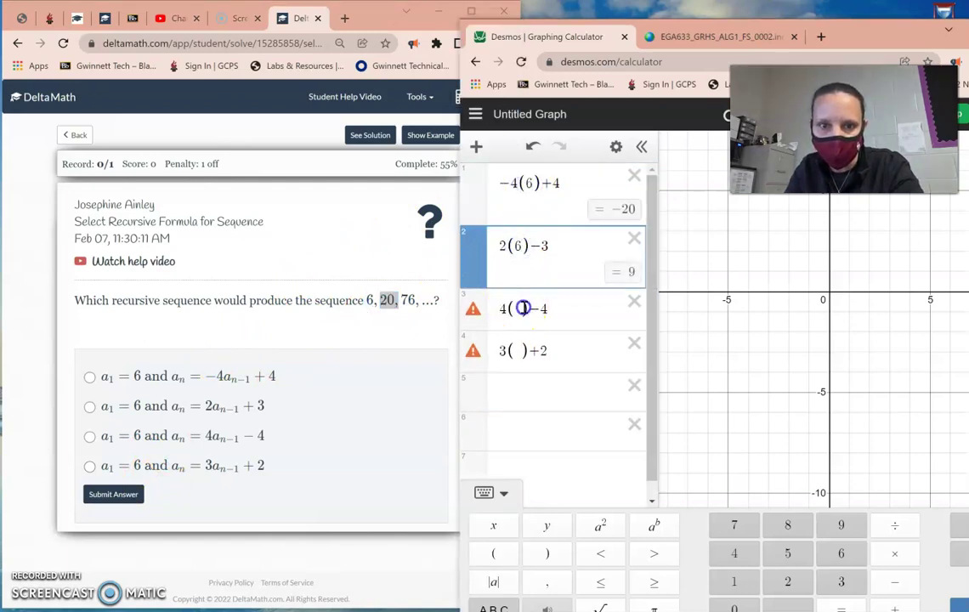
type("6")
left_click(514, 372)
type("6")
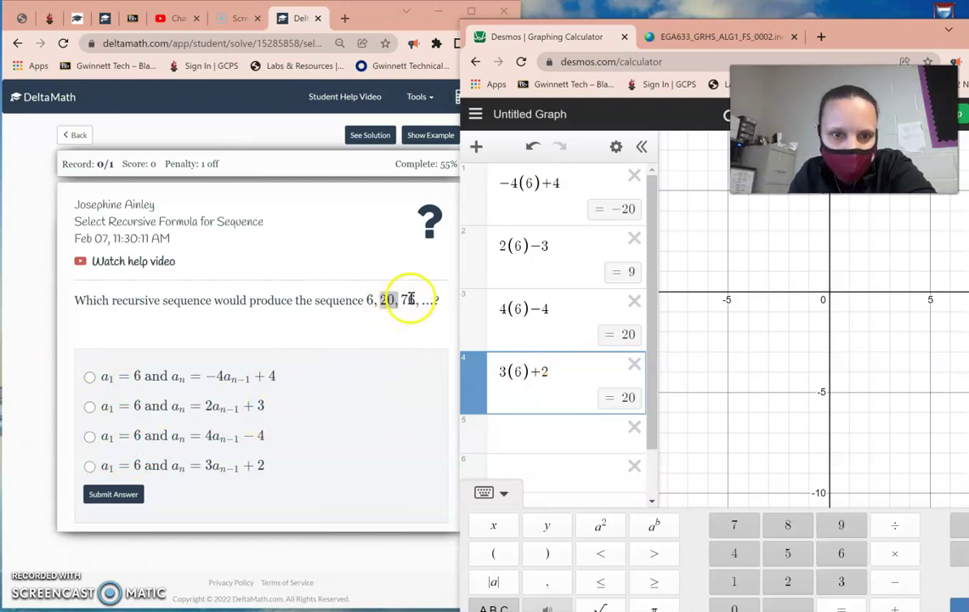
- Replace the substituted number with the second term, 20, in the third and fourth Desmos expressions
left_click(514, 308)
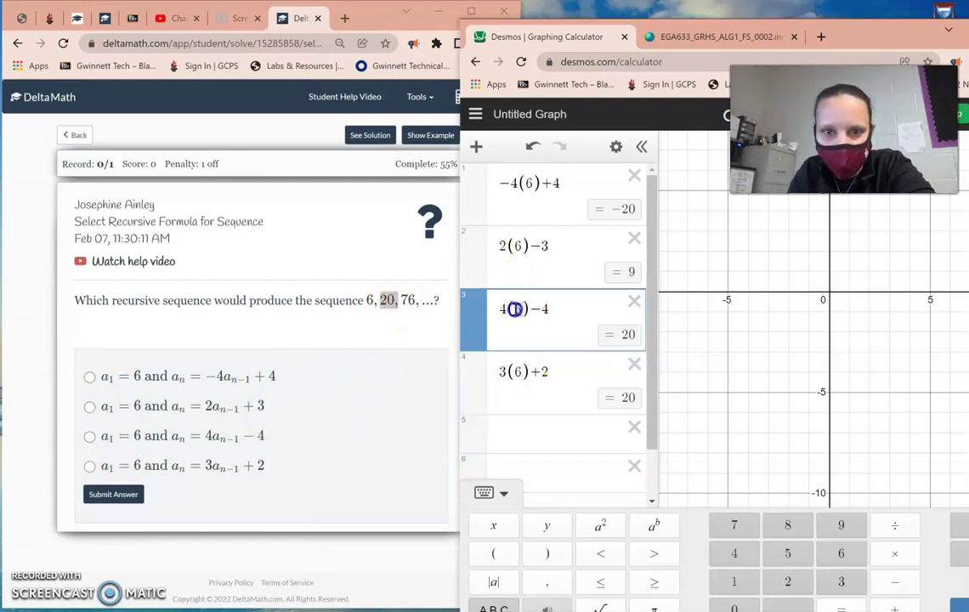
key("BackSpace")
type("20")
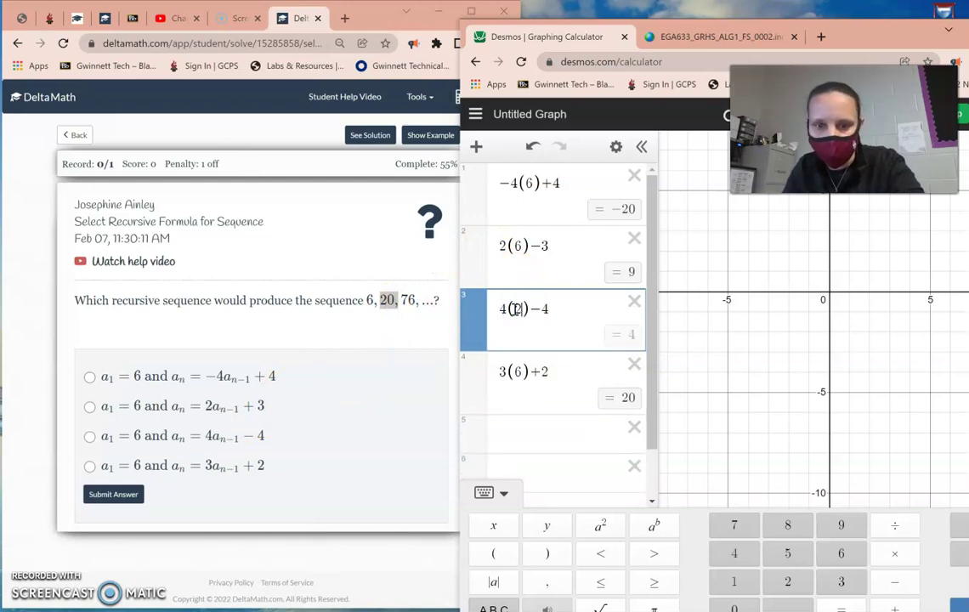
left_click_drag(526, 372, 507, 372)
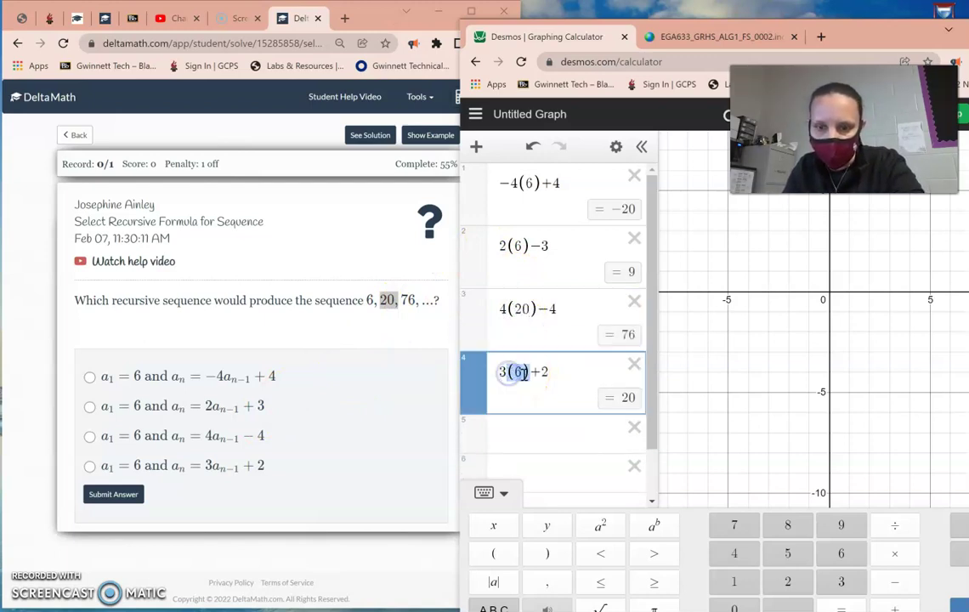
key("BackSpace")
type("20")
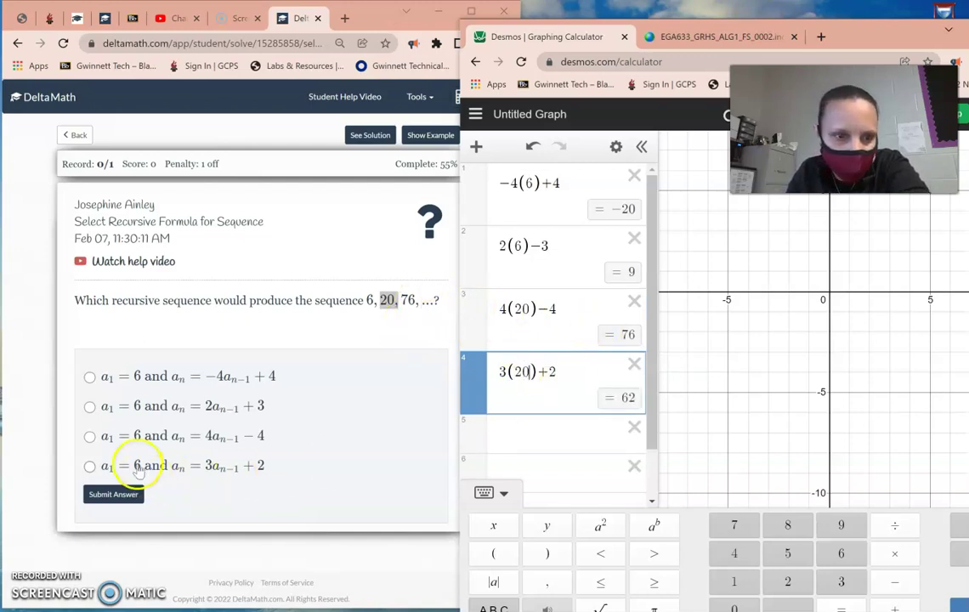
- Choose a₁ = 6 and aₙ = 4aₙ₋₁ − 4 for the sequence 6, 20, 76 and submit the answer
left_click(89, 436)
left_click(113, 493)
left_click(371, 243)
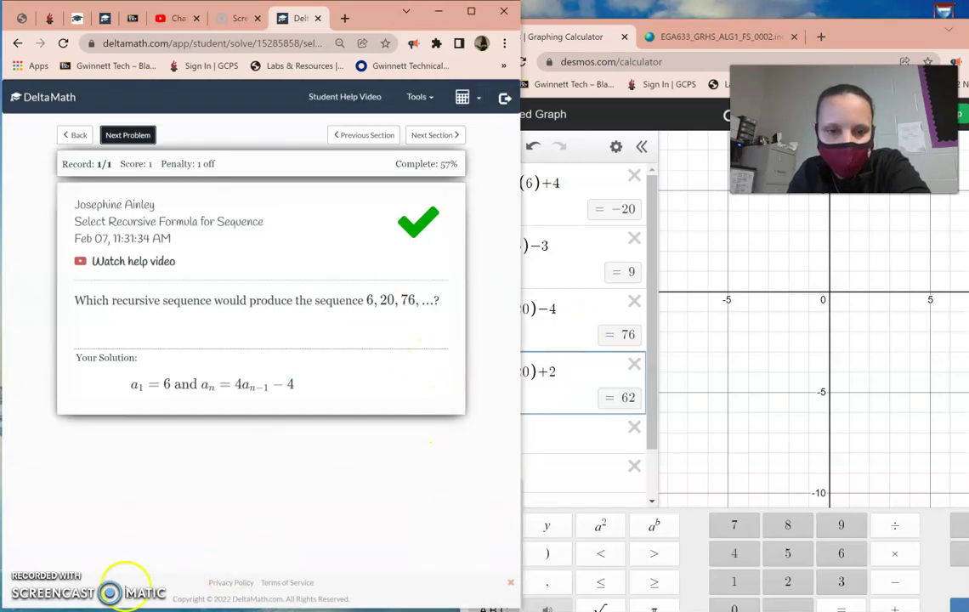